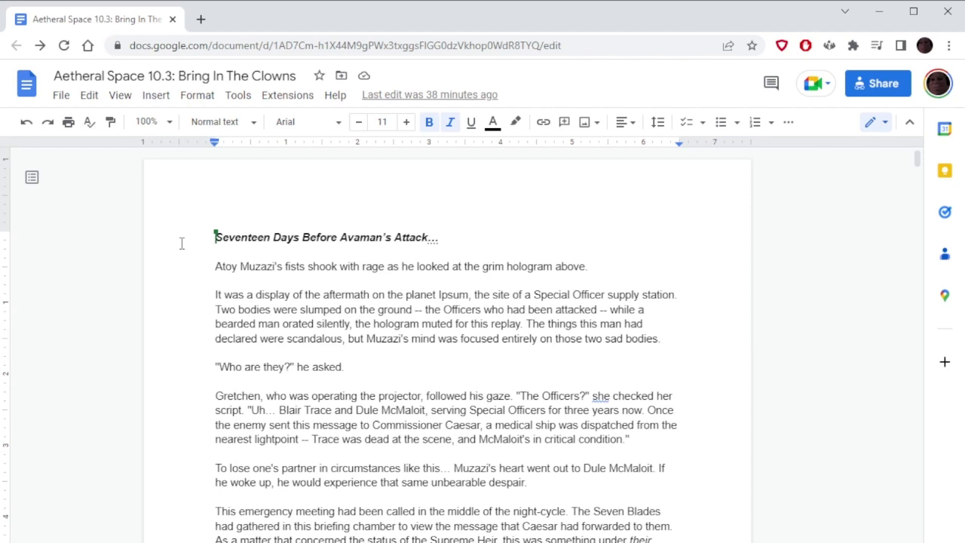
Extend the sentence ending in "unbearable despair" with "that he'd once felt."
{"action": "scroll", "coordinate": [182, 243], "scroll_direction": "down", "scroll_amount": 3}
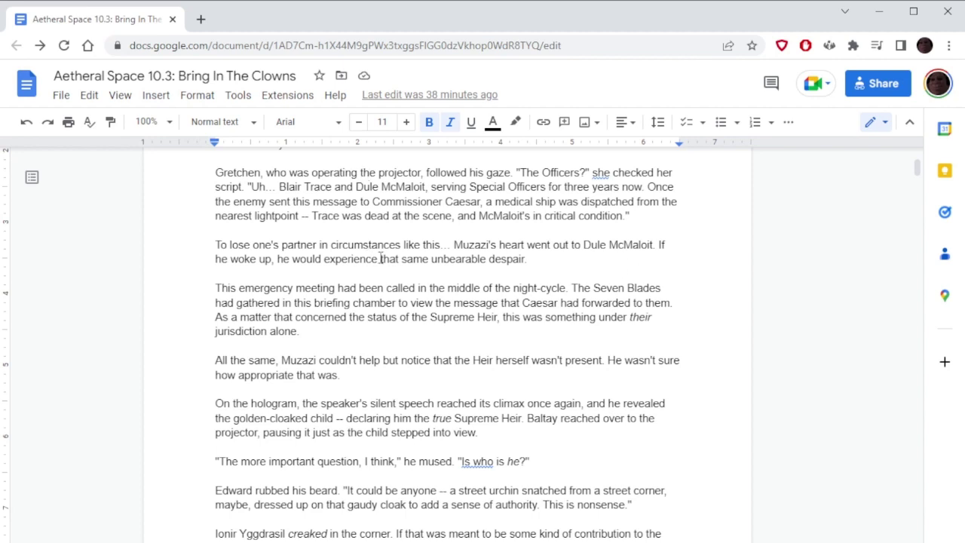
{"action": "double_click", "coordinate": [415, 262]}
{"action": "left_click", "coordinate": [427, 232]}
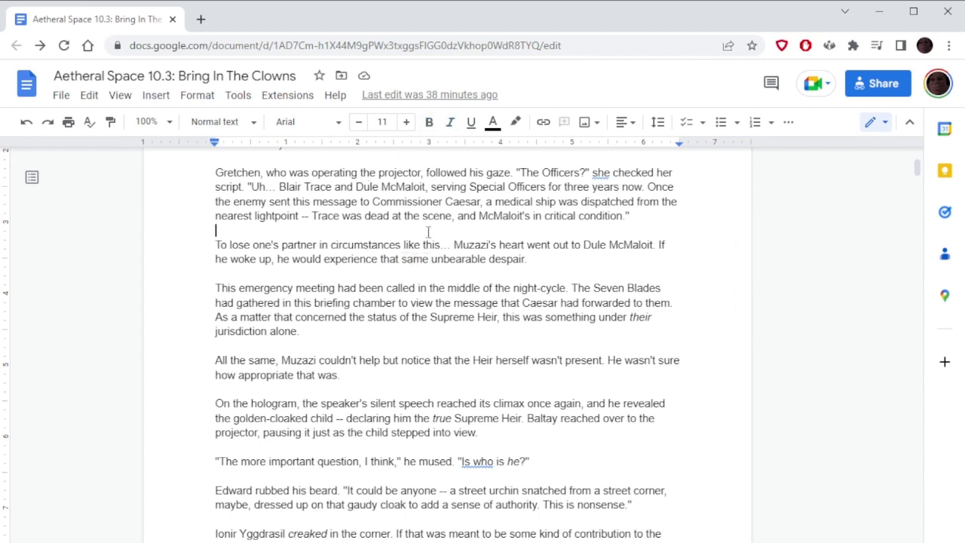
{"action": "left_click", "coordinate": [595, 259]}
{"action": "key", "text": "BackSpace"}
{"action": "type", "text": "that "}
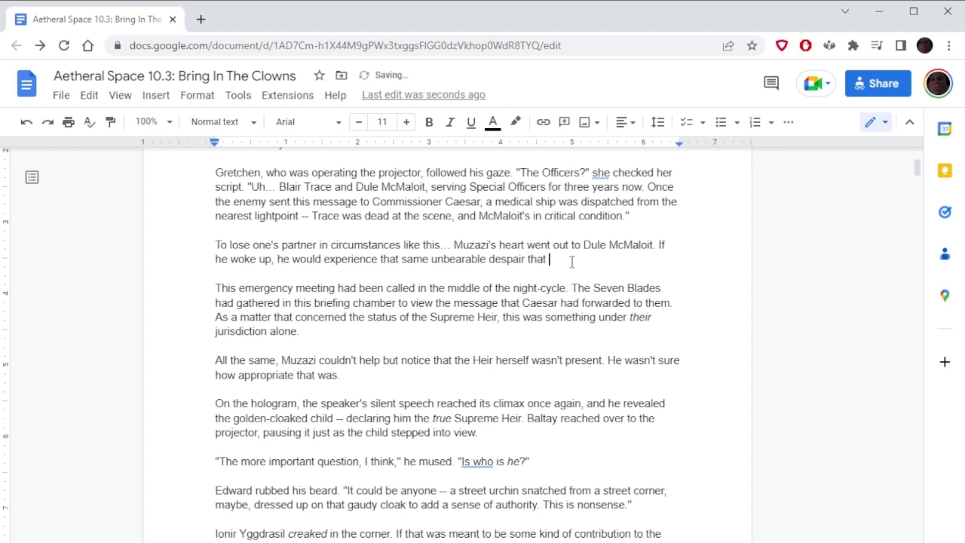
{"action": "type", "text": "he'd once felt."}
{"action": "left_click", "coordinate": [420, 235]}
Merge the paragraph beginning "All the same" into the end of the preceding paragraph about the emergency meeting
{"action": "scroll", "coordinate": [740, 226], "scroll_direction": "down", "scroll_amount": 1}
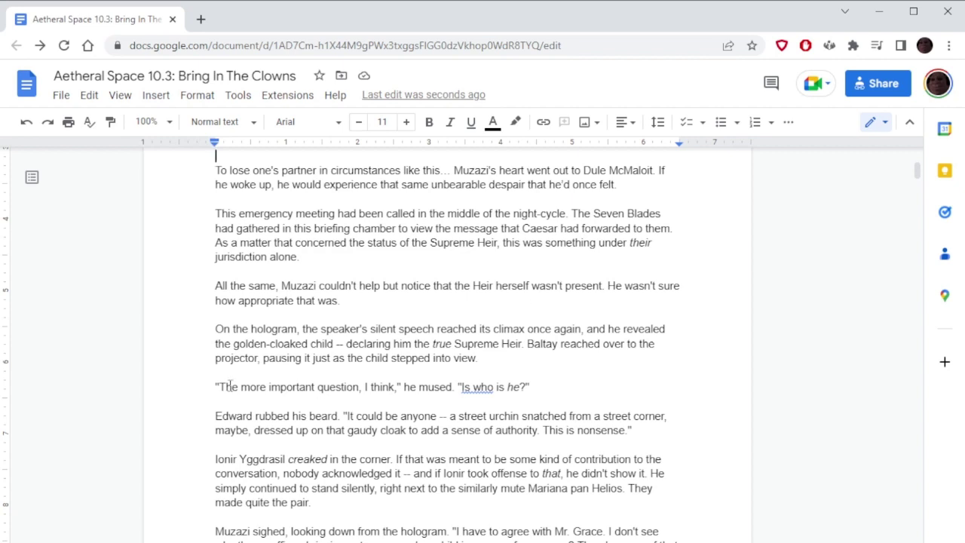
{"action": "left_click", "coordinate": [184, 283]}
{"action": "key", "text": "BackSpace"}
{"action": "key", "text": "BackSpace"}
{"action": "type", "text": "."}
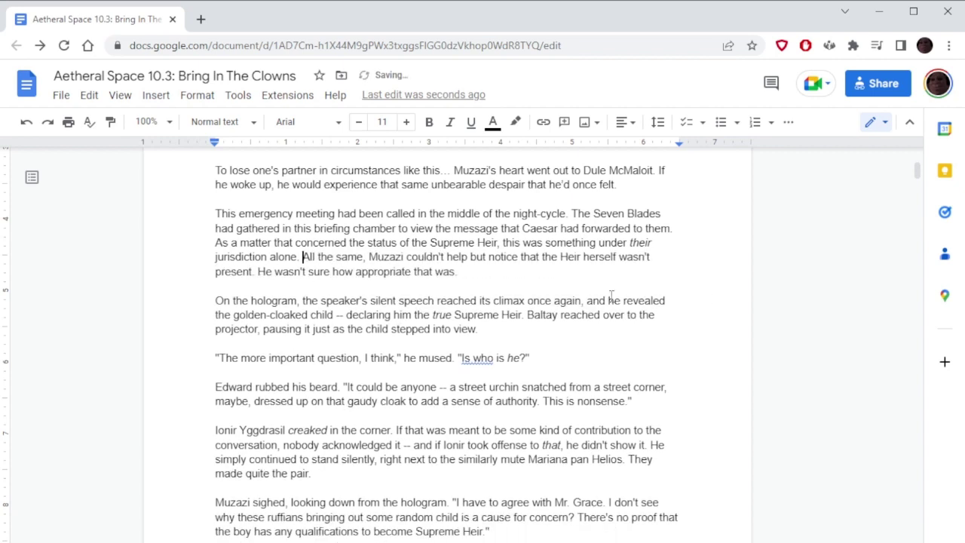
Correct "dressed up on that gaudy cloak" to "dressed up in that gaudy cloak"
{"action": "scroll", "coordinate": [686, 226], "scroll_direction": "down", "scroll_amount": 1}
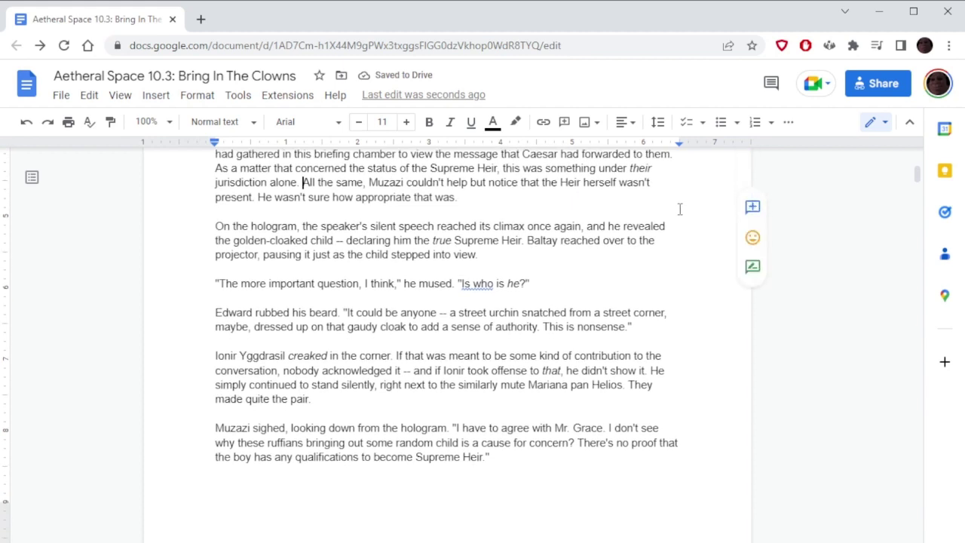
{"action": "left_click", "coordinate": [676, 196]}
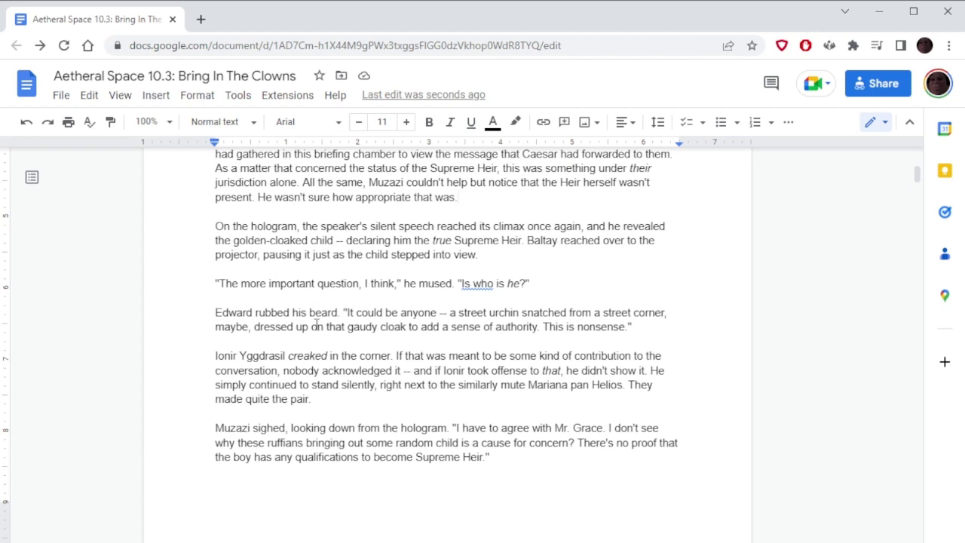
{"action": "left_click", "coordinate": [314, 329]}
{"action": "key", "text": "BackSpace"}
{"action": "type", "text": "i"}
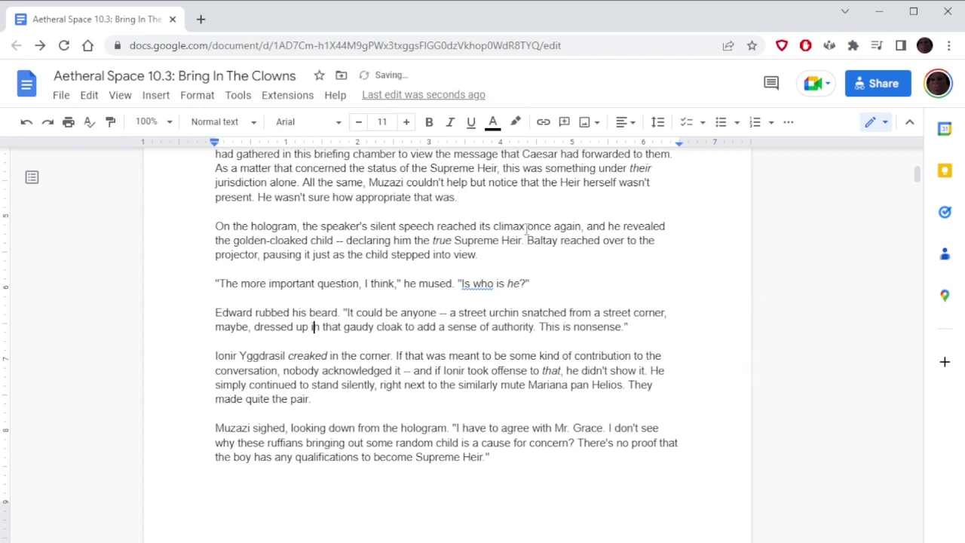
{"action": "left_click", "coordinate": [527, 226]}
Change "Formed" to "Former" in the phrase "cult underpunk musician" on the next page
{"action": "scroll", "coordinate": [684, 211], "scroll_direction": "down", "scroll_amount": 2}
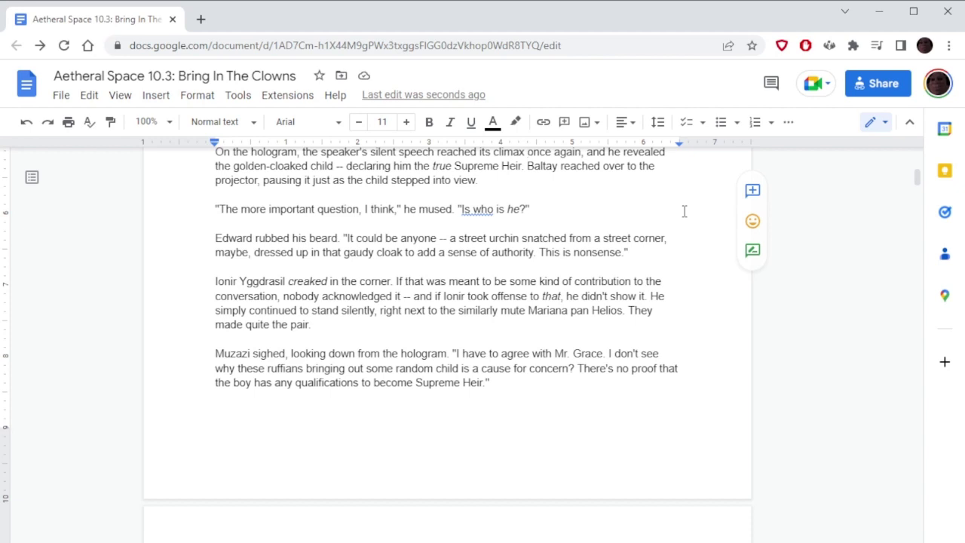
{"action": "scroll", "coordinate": [684, 211], "scroll_direction": "down", "scroll_amount": 2}
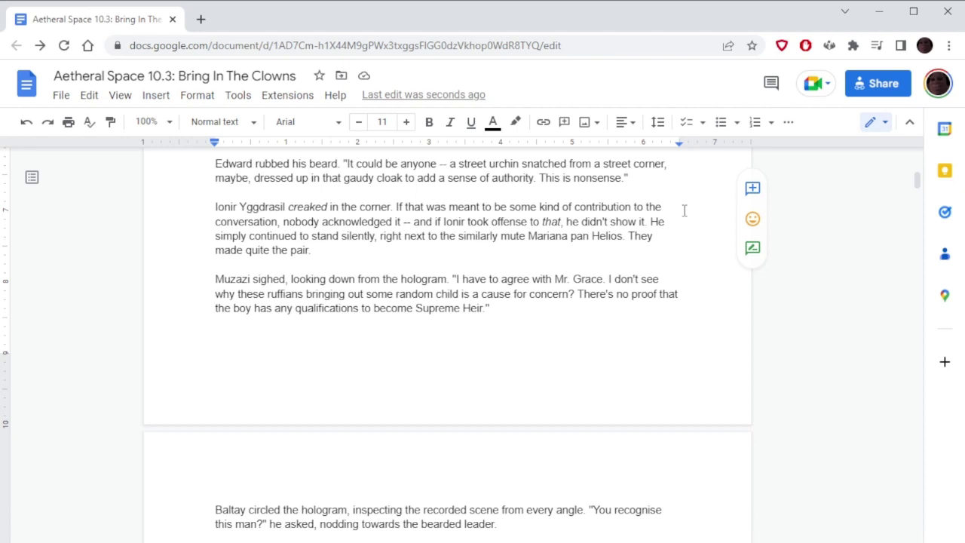
{"action": "scroll", "coordinate": [684, 210], "scroll_direction": "down", "scroll_amount": 1}
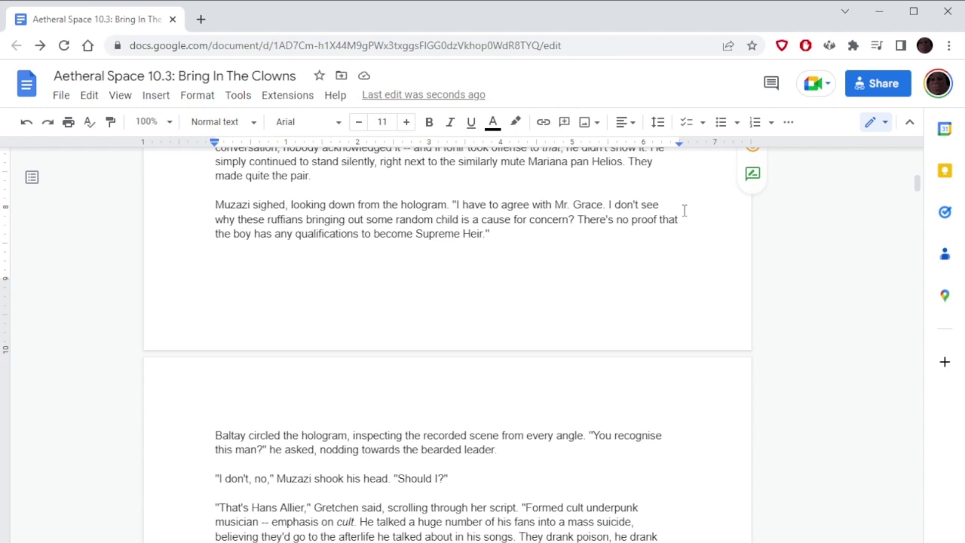
{"action": "scroll", "coordinate": [684, 210], "scroll_direction": "down", "scroll_amount": 3}
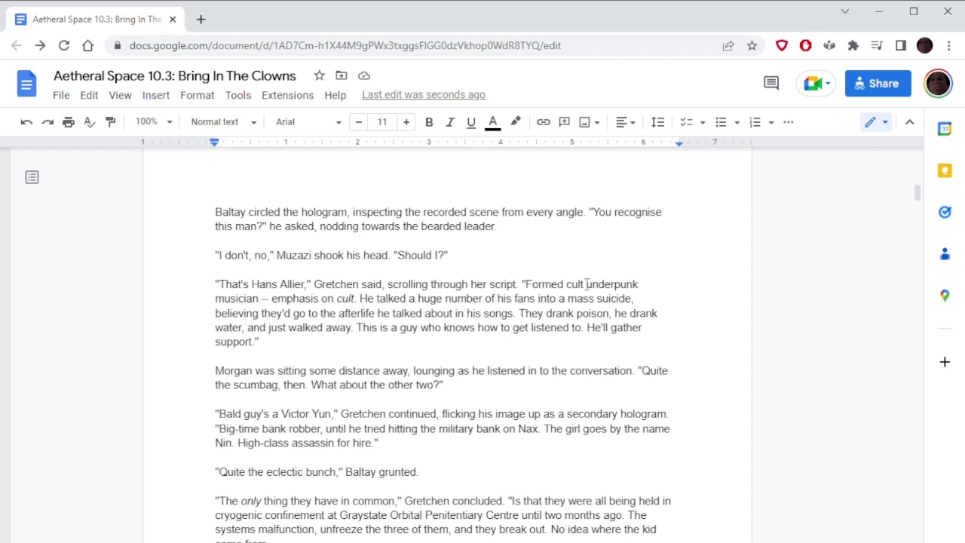
{"action": "left_click_drag", "start_coordinate": [561, 285], "coordinate": [556, 285]}
{"action": "type", "text": "r"}
{"action": "left_click", "coordinate": [537, 254]}
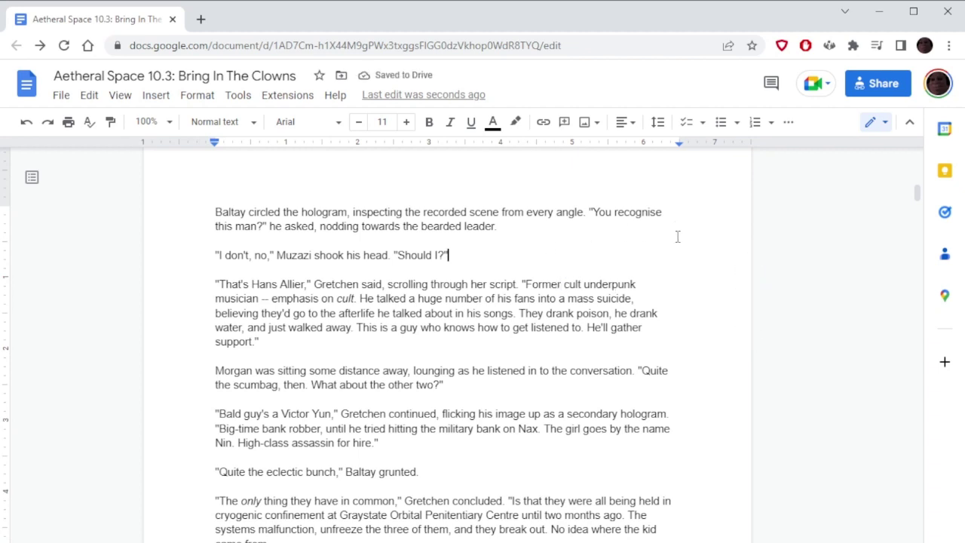
Shorten the end of the cult musician's description to "This is a guy who knows how to gather support."
{"action": "scroll", "coordinate": [678, 237], "scroll_direction": "down", "scroll_amount": 2}
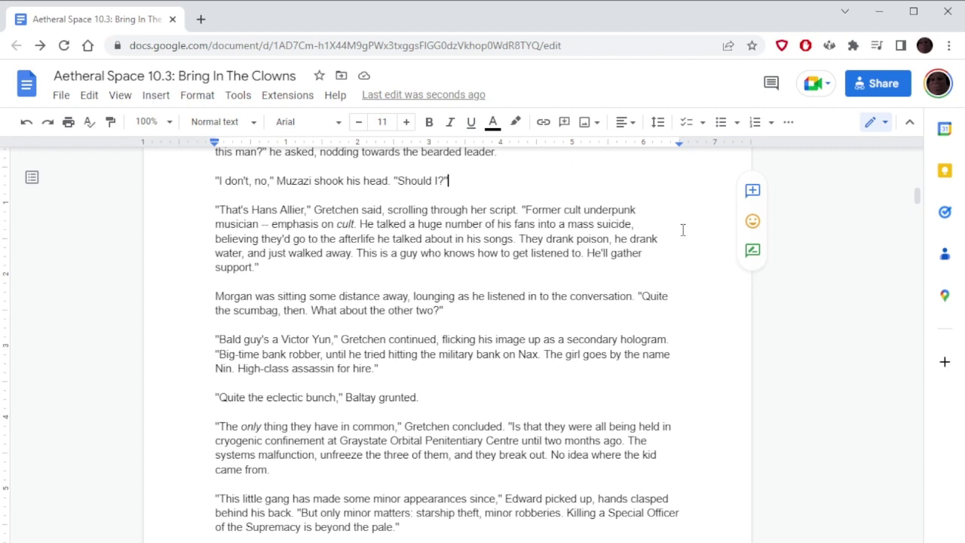
{"action": "scroll", "coordinate": [682, 230], "scroll_direction": "down", "scroll_amount": 1}
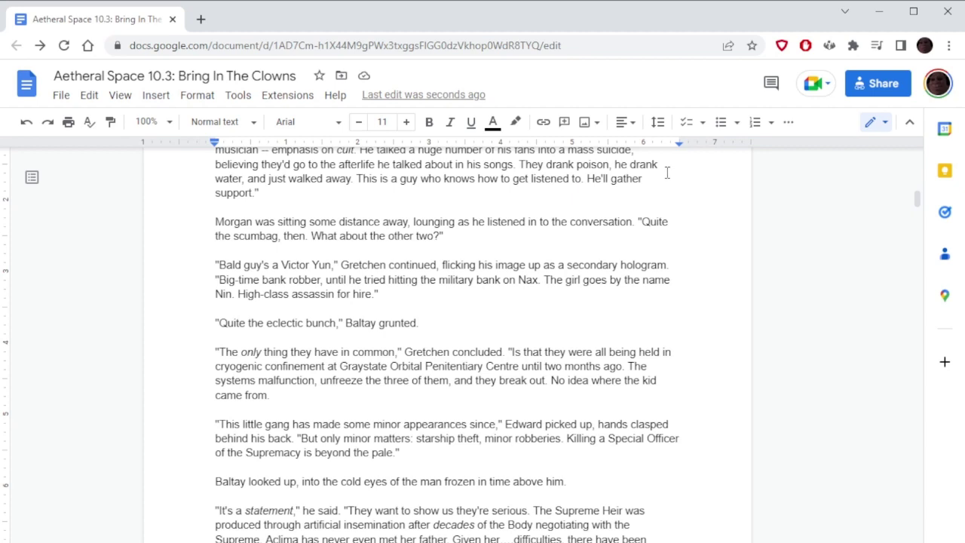
{"action": "scroll", "coordinate": [668, 174], "scroll_direction": "down", "scroll_amount": 1}
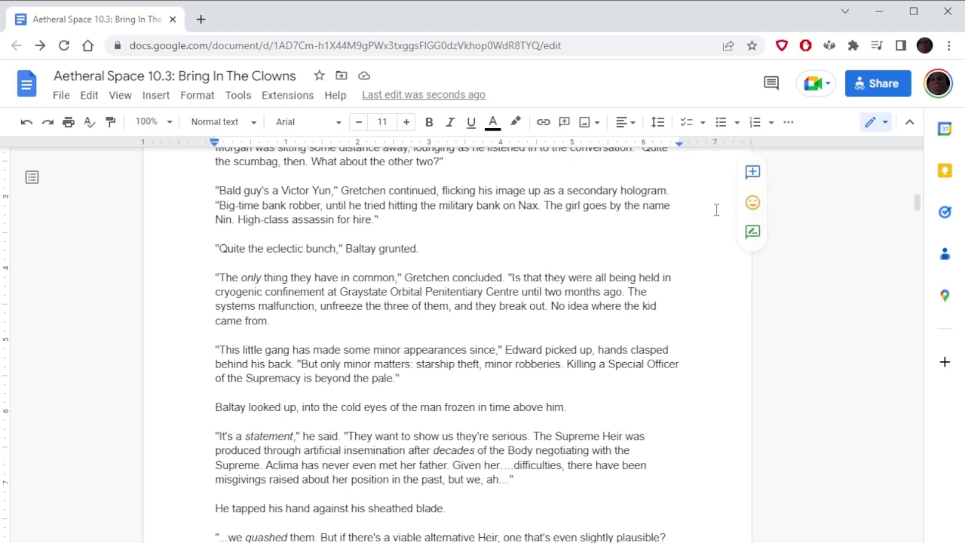
{"action": "scroll", "coordinate": [713, 209], "scroll_direction": "up", "scroll_amount": 1}
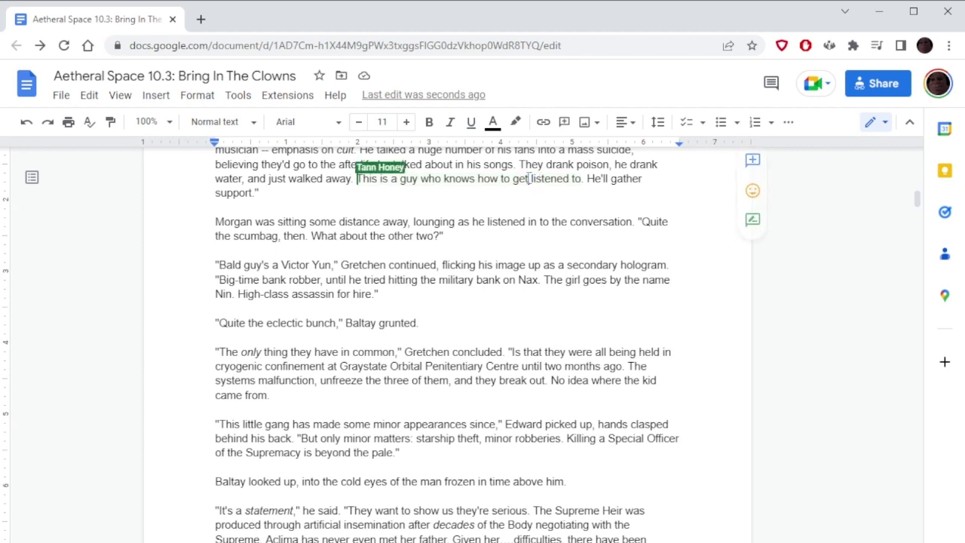
{"action": "scroll", "coordinate": [530, 178], "scroll_direction": "up", "scroll_amount": 2}
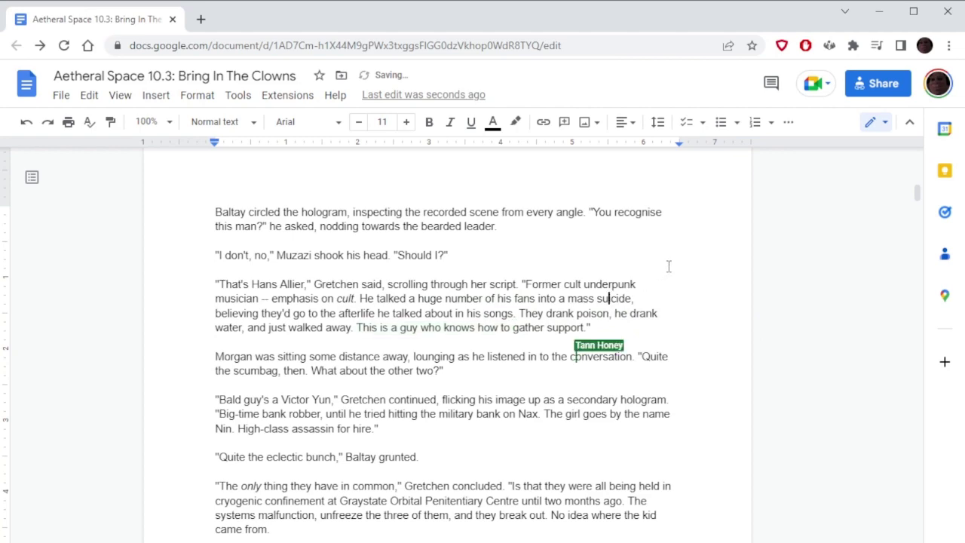
Add the missing closing quotation mark after "No idea where the kid came from."
{"action": "scroll", "coordinate": [668, 266], "scroll_direction": "down", "scroll_amount": 2}
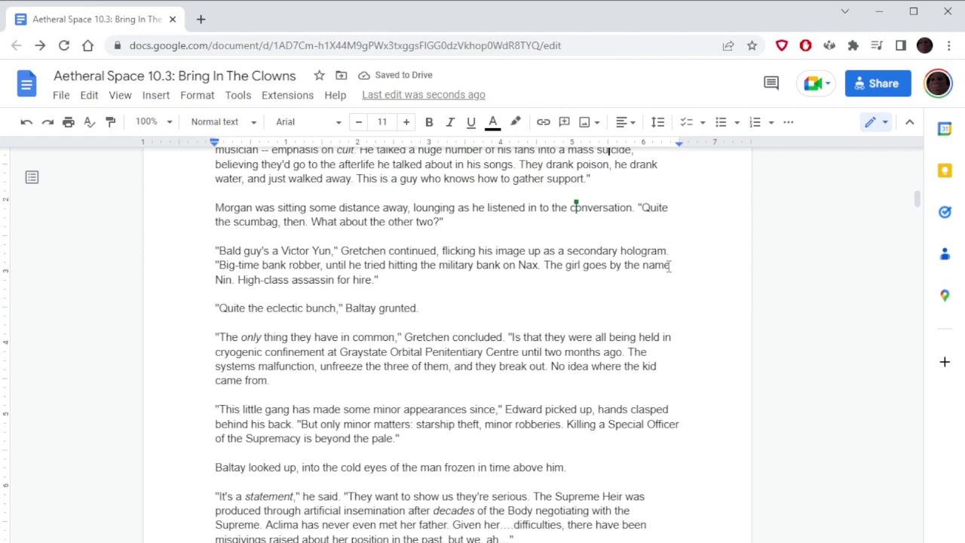
{"action": "scroll", "coordinate": [670, 266], "scroll_direction": "down", "scroll_amount": 1}
{"action": "scroll", "coordinate": [668, 265], "scroll_direction": "down", "scroll_amount": 1}
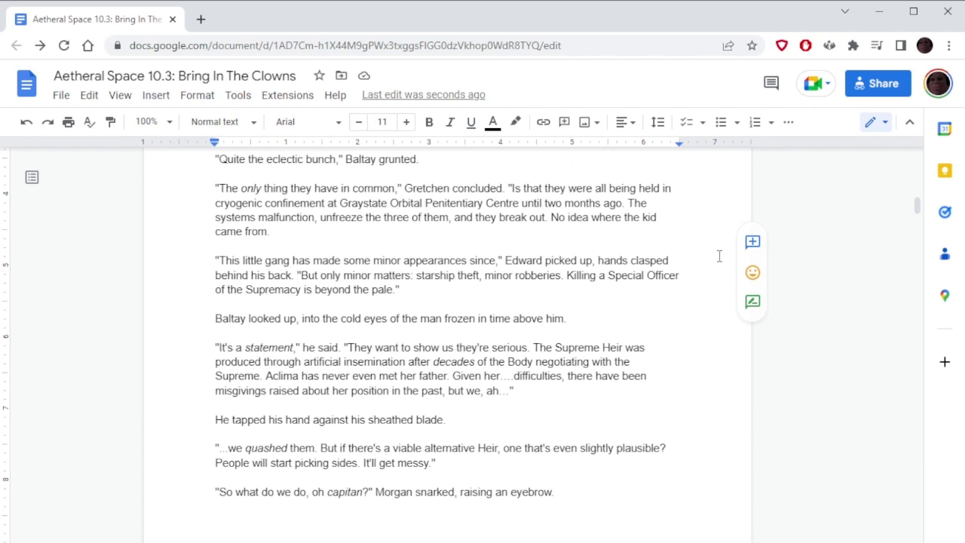
{"action": "left_click", "coordinate": [671, 228]}
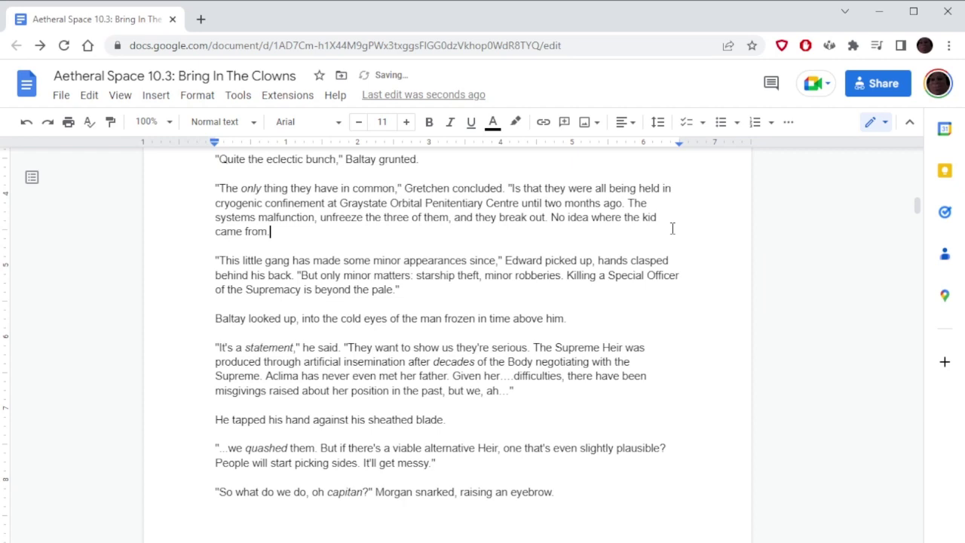
{"action": "type", "text": "\""}
{"action": "left_click", "coordinate": [613, 175]}
Delete the repeated word "minor" before "robberies" in the dialogue about the gang's earlier appearances
{"action": "scroll", "coordinate": [554, 257], "scroll_direction": "down", "scroll_amount": 1}
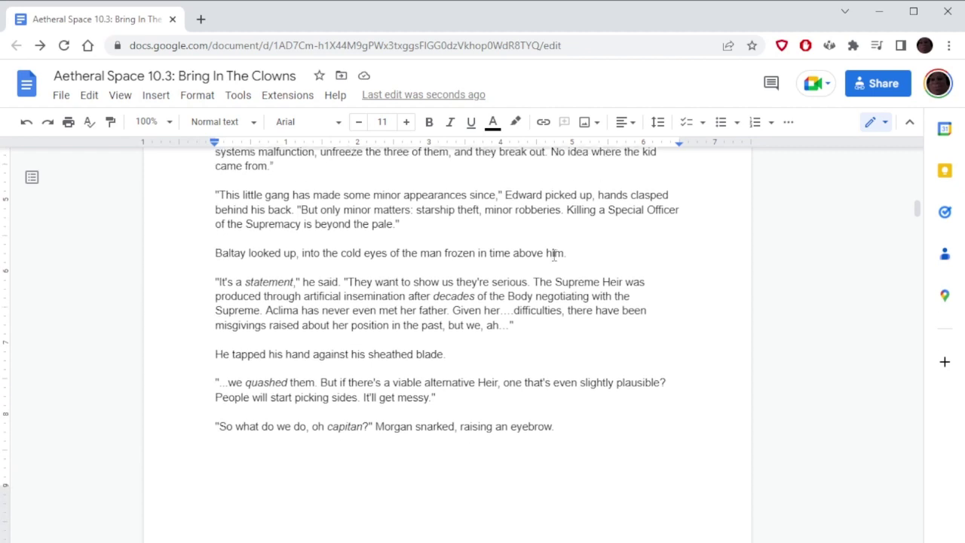
{"action": "scroll", "coordinate": [555, 256], "scroll_direction": "down", "scroll_amount": 1}
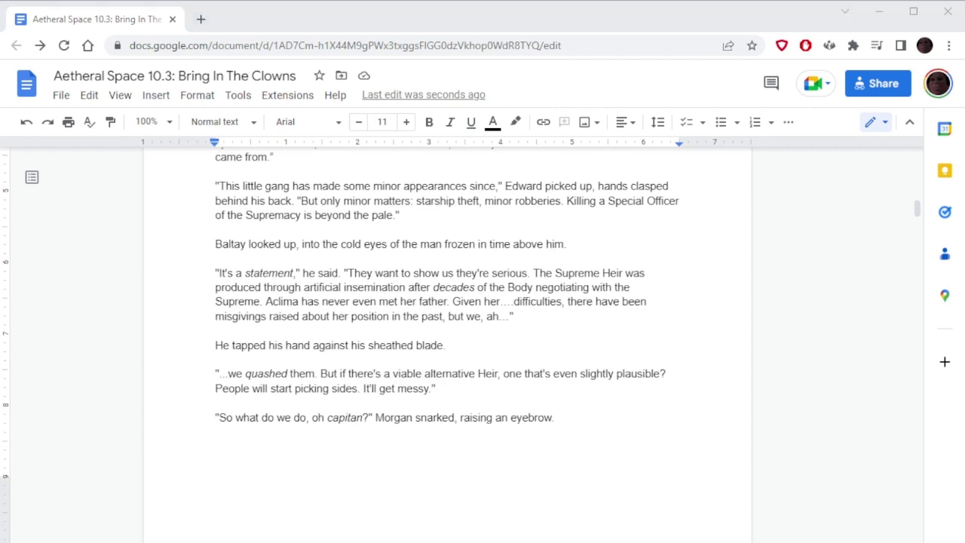
{"action": "key", "text": "alt+Tab"}
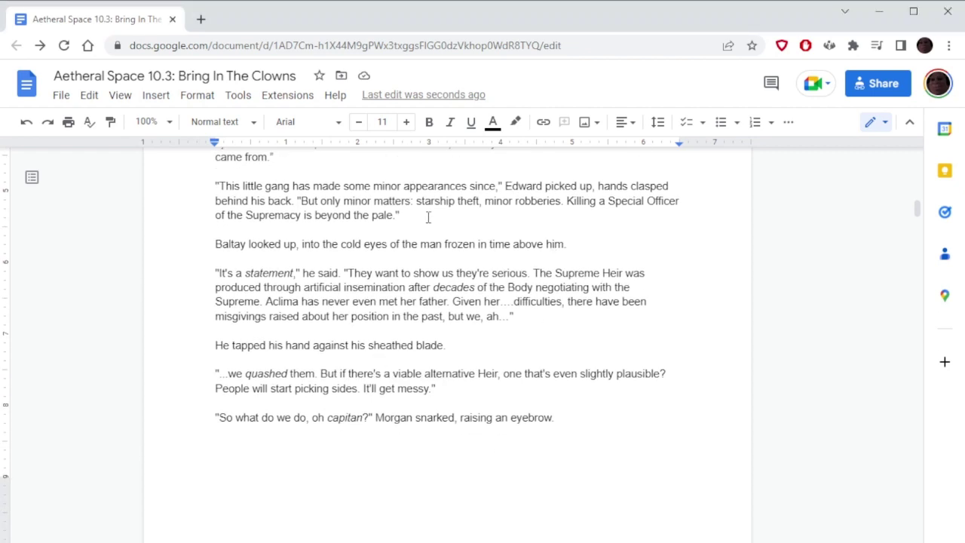
{"action": "left_click", "coordinate": [515, 200]}
{"action": "double_click", "coordinate": [498, 200]}
{"action": "key", "text": "BackSpace"}
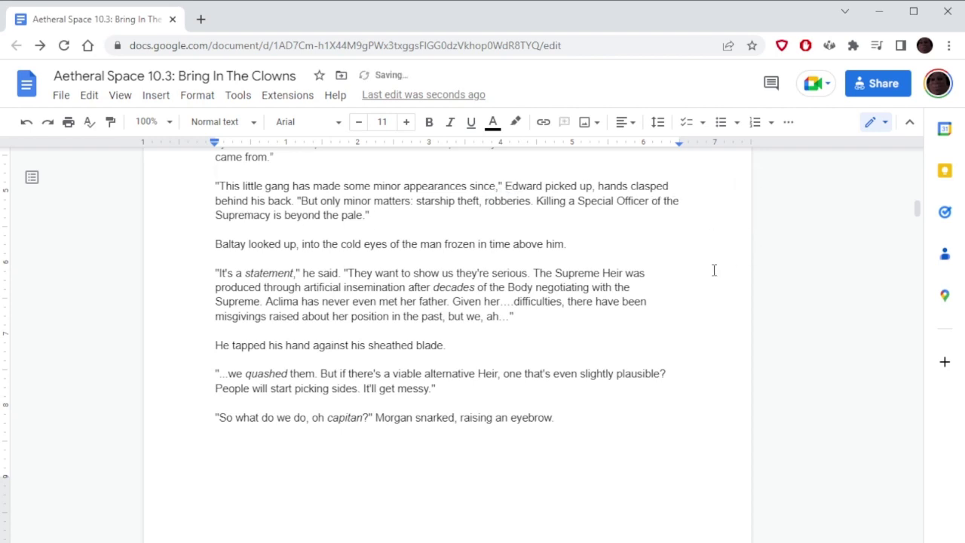
Italicise the word "him" in the question "What happens to him?" on the following page
{"action": "scroll", "coordinate": [713, 270], "scroll_direction": "down", "scroll_amount": 1}
{"action": "scroll", "coordinate": [715, 270], "scroll_direction": "up", "scroll_amount": 1}
{"action": "scroll", "coordinate": [714, 270], "scroll_direction": "down", "scroll_amount": 1}
{"action": "scroll", "coordinate": [715, 270], "scroll_direction": "up", "scroll_amount": 1}
{"action": "scroll", "coordinate": [715, 270], "scroll_direction": "down", "scroll_amount": 1}
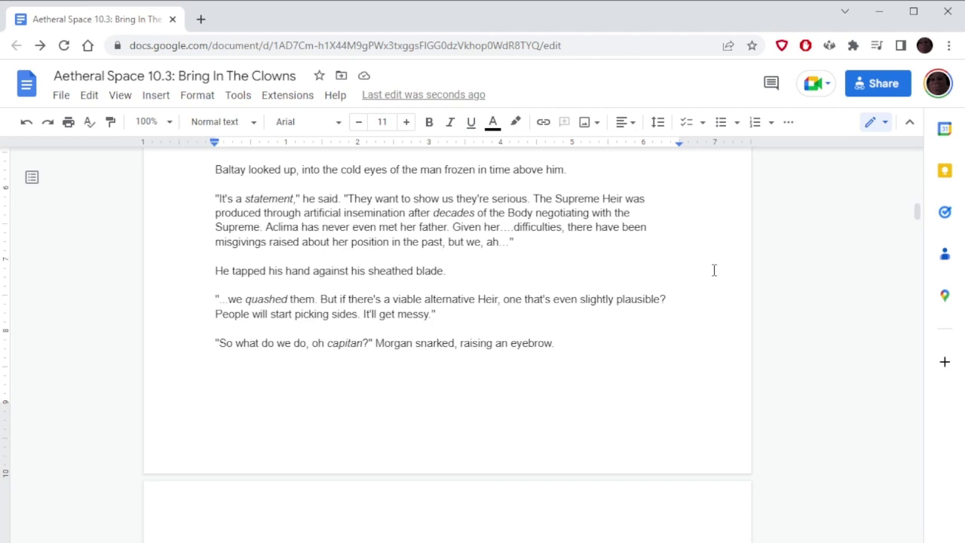
{"action": "scroll", "coordinate": [714, 270], "scroll_direction": "down", "scroll_amount": 4}
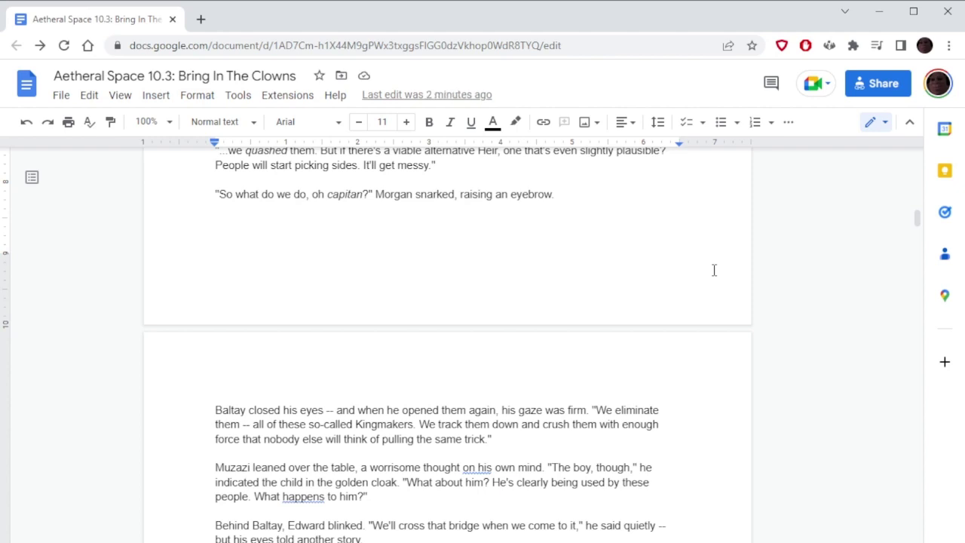
{"action": "scroll", "coordinate": [714, 270], "scroll_direction": "down", "scroll_amount": 3}
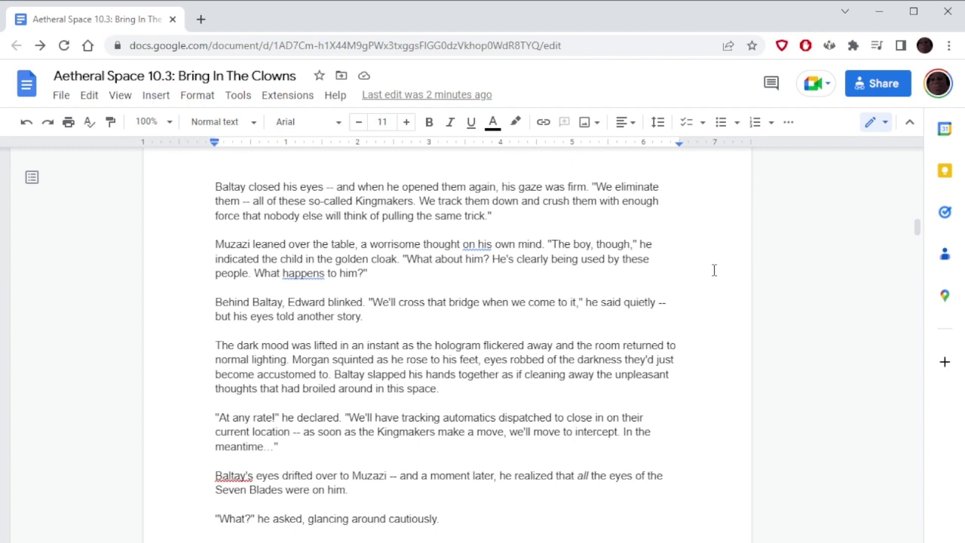
{"action": "double_click", "coordinate": [346, 274]}
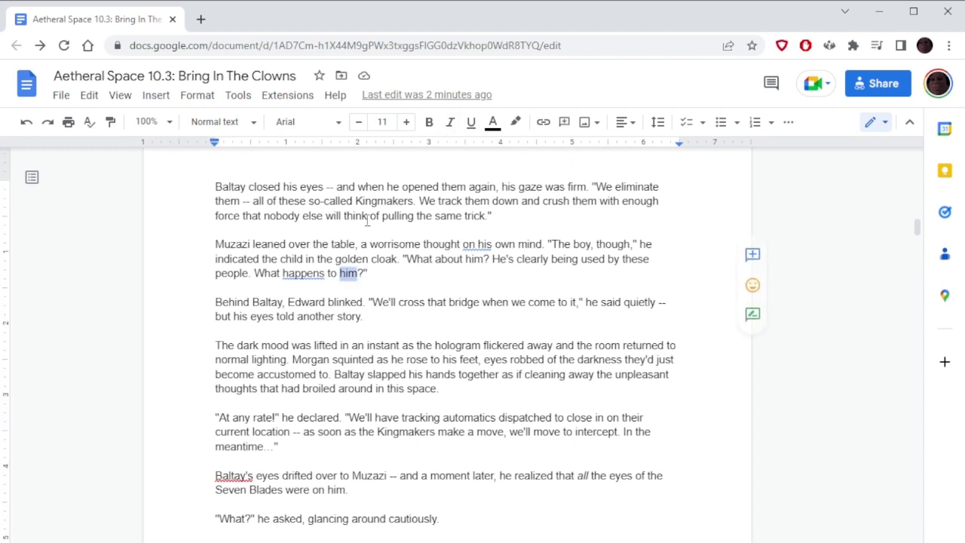
{"action": "left_click", "coordinate": [449, 122]}
{"action": "key", "text": "End"}
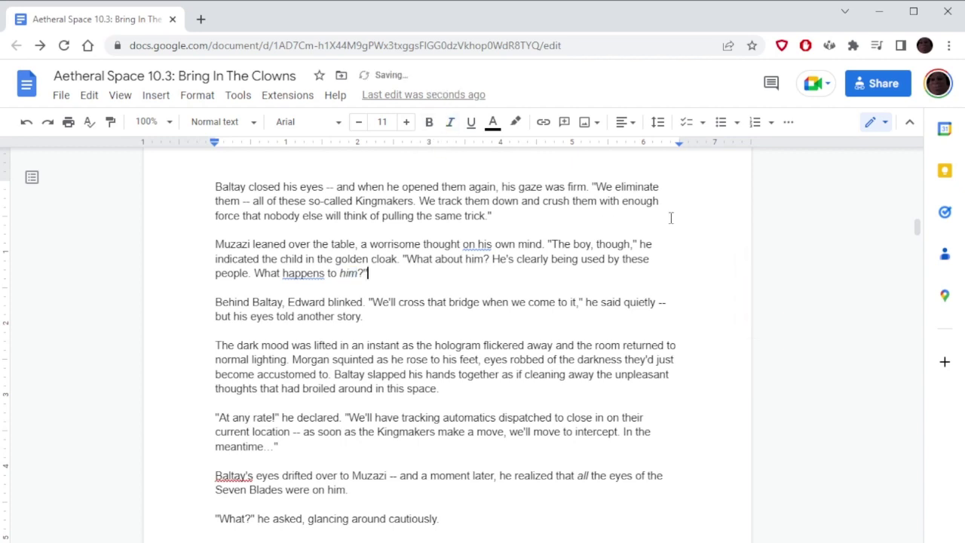
Replace "move" with "head" so the phrase reads "we'll head to intercept"
{"action": "scroll", "coordinate": [671, 218], "scroll_direction": "down", "scroll_amount": 1}
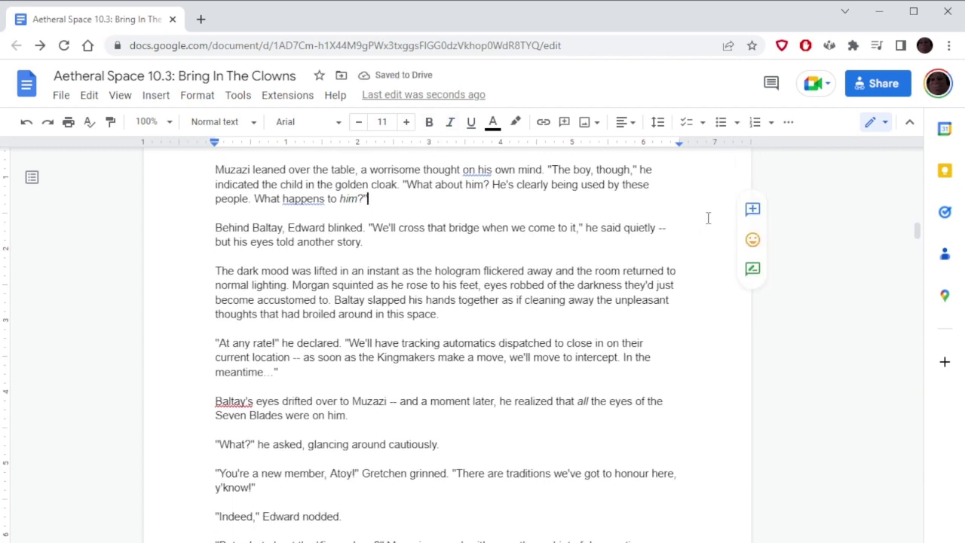
{"action": "scroll", "coordinate": [701, 218], "scroll_direction": "down", "scroll_amount": 1}
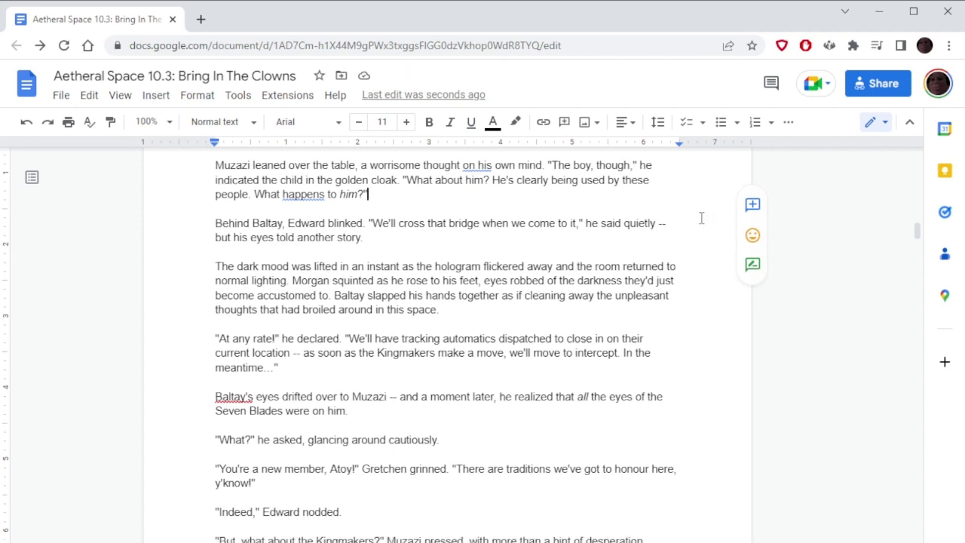
{"action": "scroll", "coordinate": [701, 218], "scroll_direction": "down", "scroll_amount": 1}
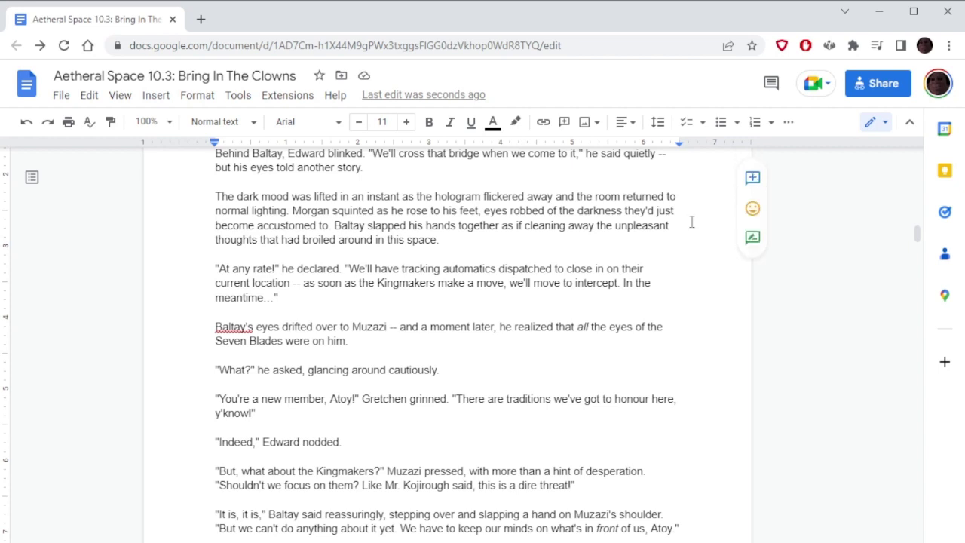
{"action": "left_click_drag", "start_coordinate": [534, 283], "coordinate": [570, 283]}
{"action": "type", "text": "help"}
{"action": "key", "text": "BackSpace"}
{"action": "key", "text": "BackSpace"}
{"action": "key", "text": "BackSpace"}
{"action": "type", "text": "ead to"}
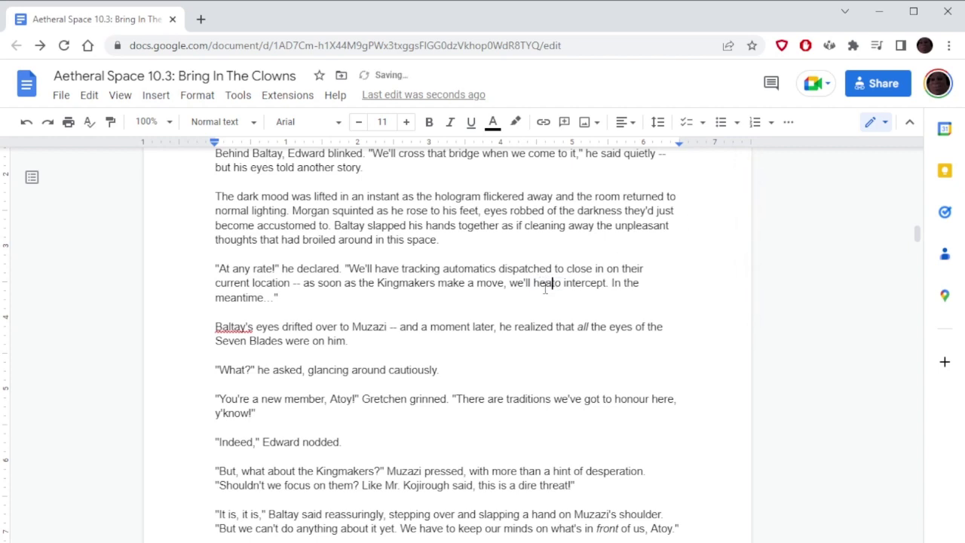
{"action": "left_click", "coordinate": [543, 178]}
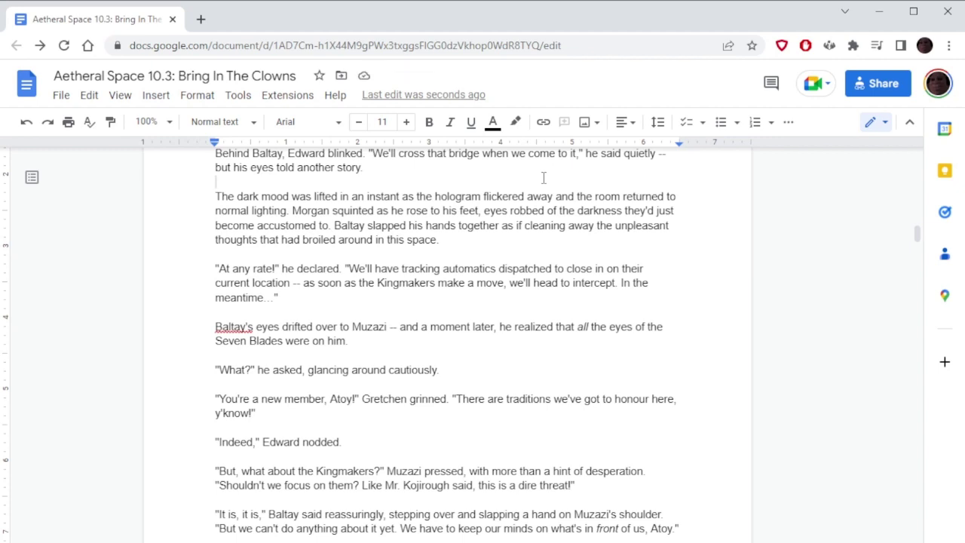
Proofread the rest of the hologram meeting scene through to the opening of the scene where Muzazi adjusts his bowtie
{"action": "scroll", "coordinate": [543, 178], "scroll_direction": "down", "scroll_amount": 1}
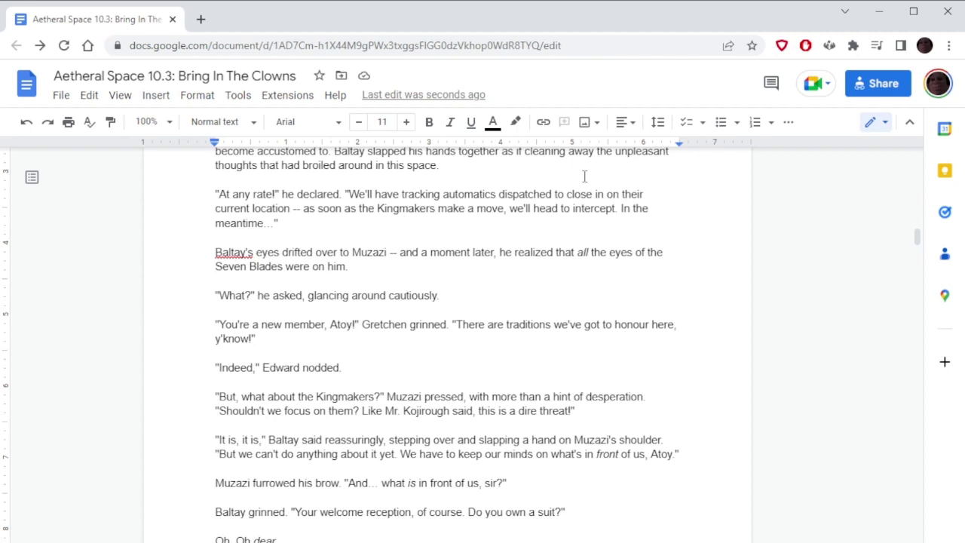
{"action": "scroll", "coordinate": [584, 177], "scroll_direction": "down", "scroll_amount": 2}
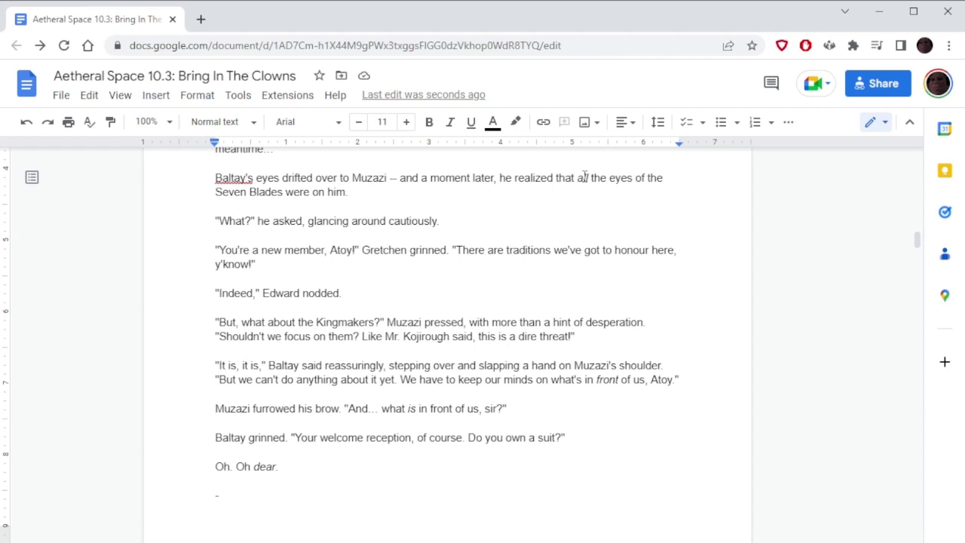
{"action": "scroll", "coordinate": [584, 177], "scroll_direction": "down", "scroll_amount": 2}
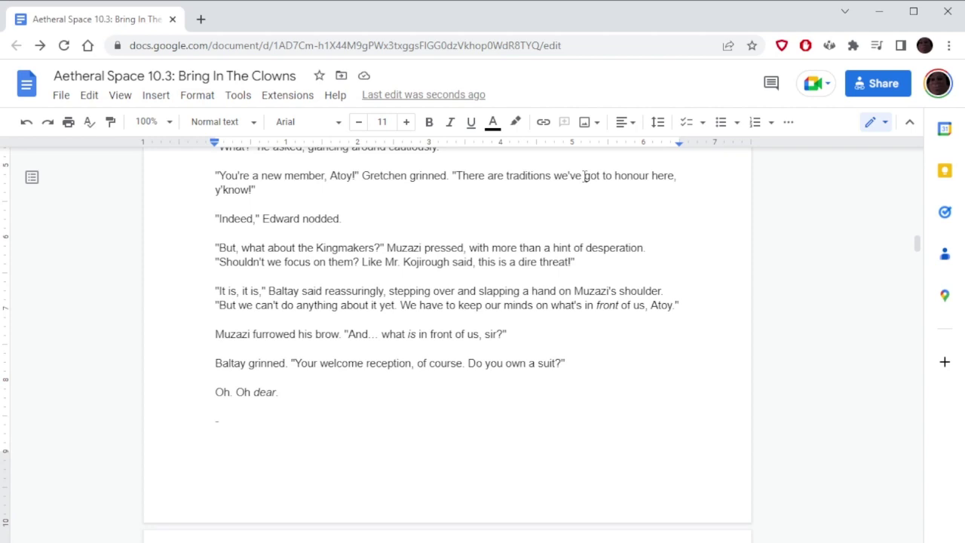
{"action": "scroll", "coordinate": [585, 177], "scroll_direction": "down", "scroll_amount": 2}
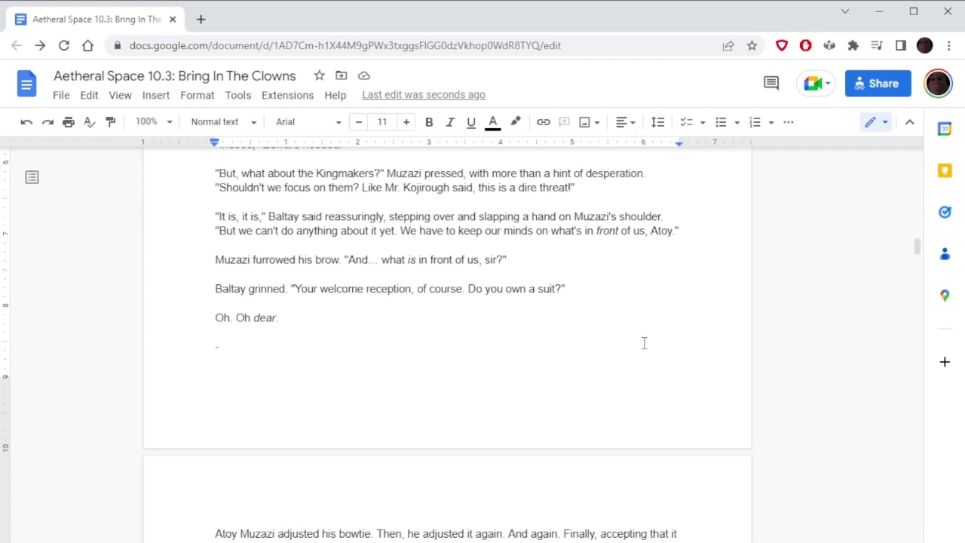
{"action": "scroll", "coordinate": [645, 343], "scroll_direction": "down", "scroll_amount": 1}
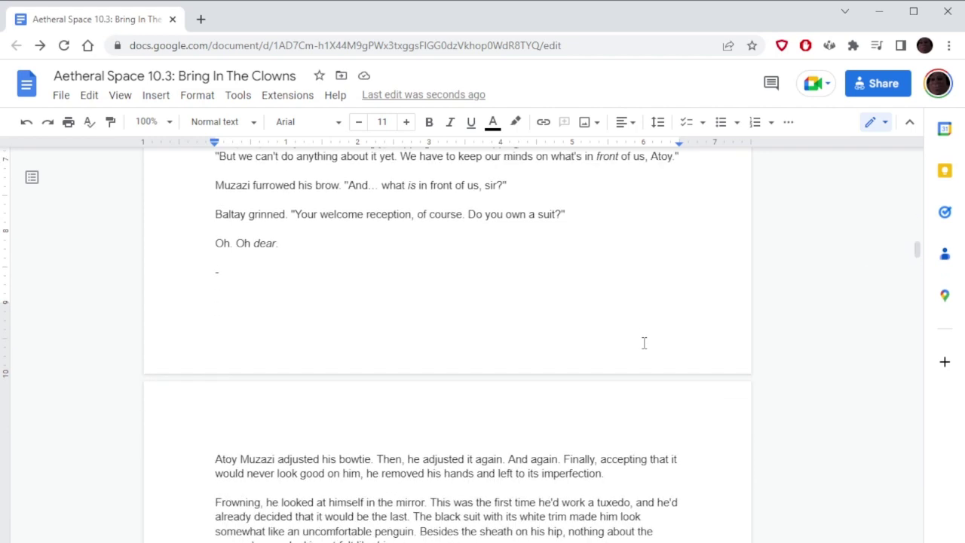
{"action": "scroll", "coordinate": [645, 343], "scroll_direction": "down", "scroll_amount": 1}
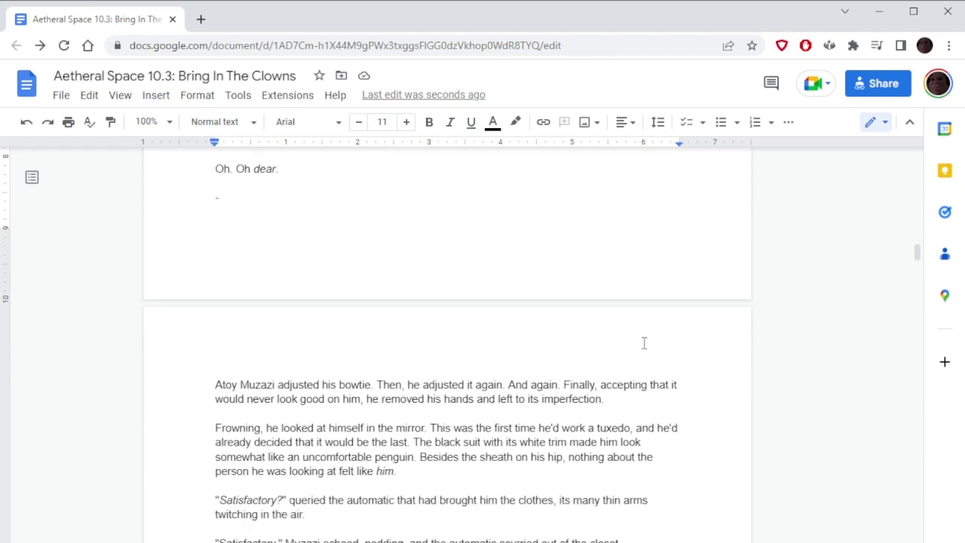
{"action": "scroll", "coordinate": [644, 343], "scroll_direction": "down", "scroll_amount": 1}
{"action": "scroll", "coordinate": [645, 343], "scroll_direction": "up", "scroll_amount": 2}
{"action": "scroll", "coordinate": [644, 343], "scroll_direction": "down", "scroll_amount": 2}
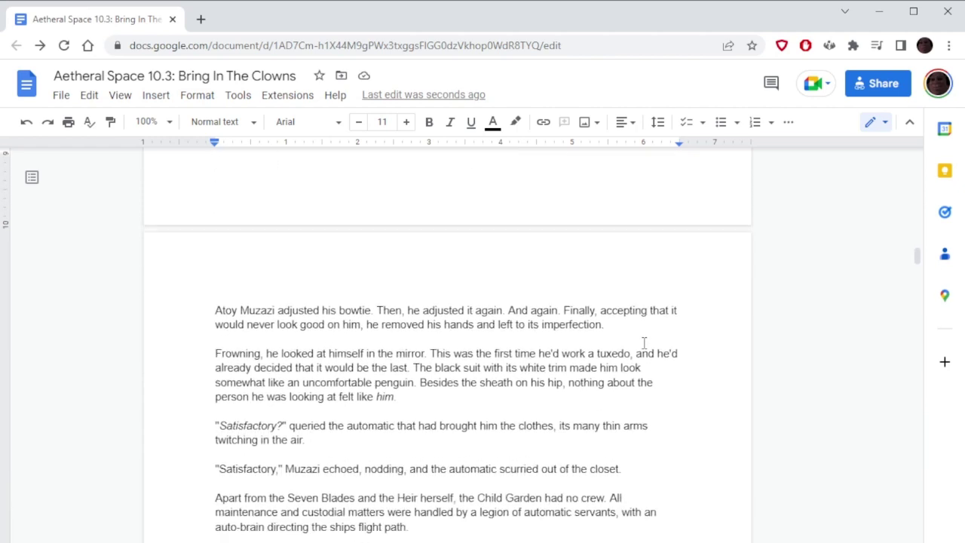
{"action": "scroll", "coordinate": [644, 343], "scroll_direction": "down", "scroll_amount": 1}
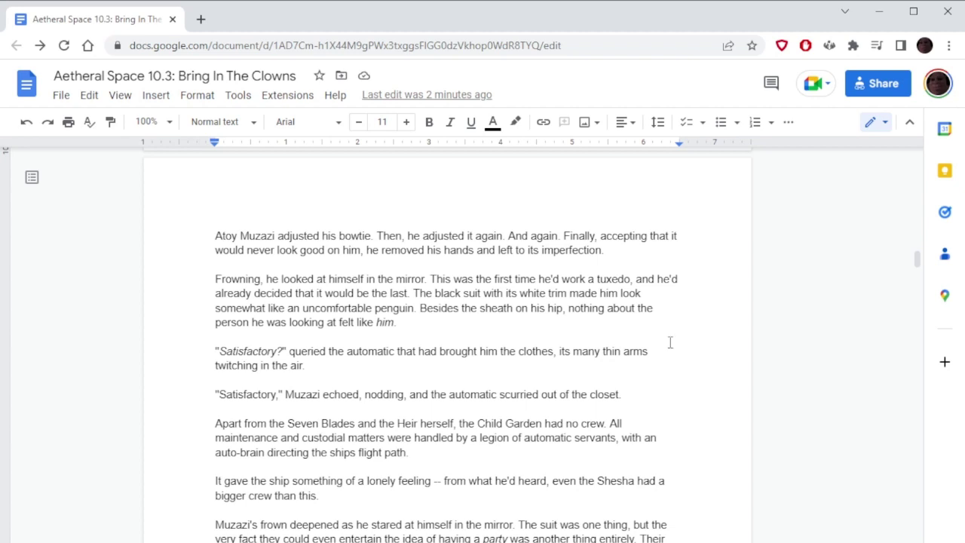
Insert "it" so the phrase reads "left it to its imperfection", and replace "work" with "worn" before "a tuxedo"
{"action": "left_click", "coordinate": [516, 250]}
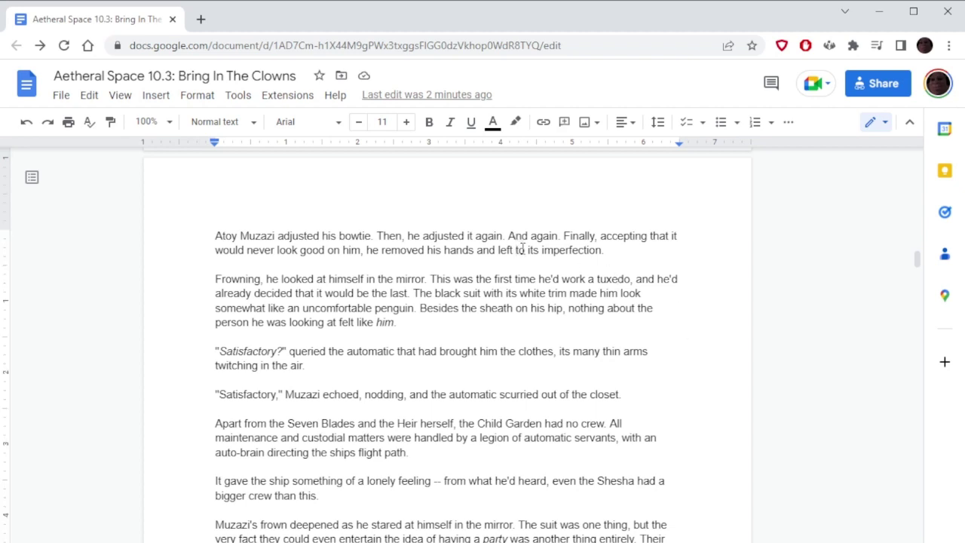
{"action": "type", "text": "it"}
{"action": "left_click", "coordinate": [289, 216]}
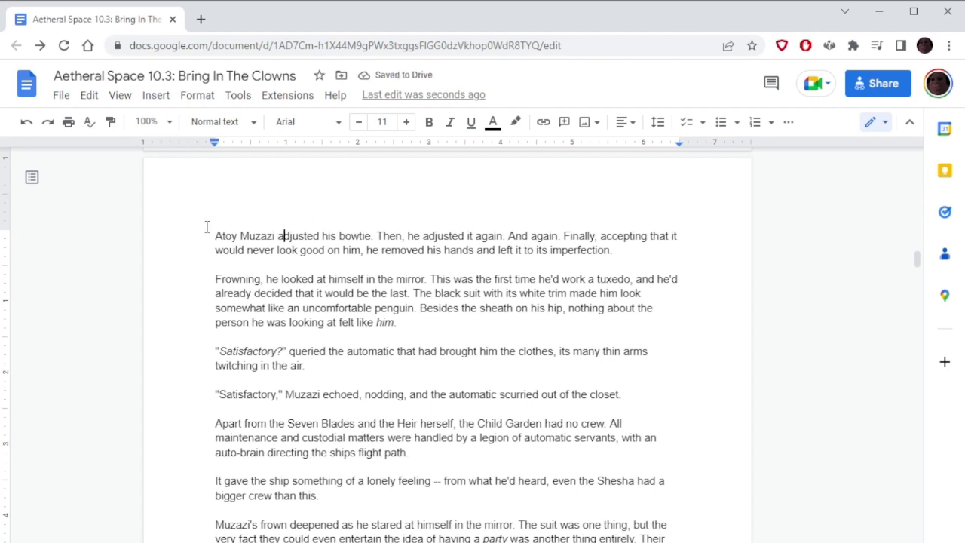
{"action": "double_click", "coordinate": [580, 280]}
{"action": "type", "text": "worn"}
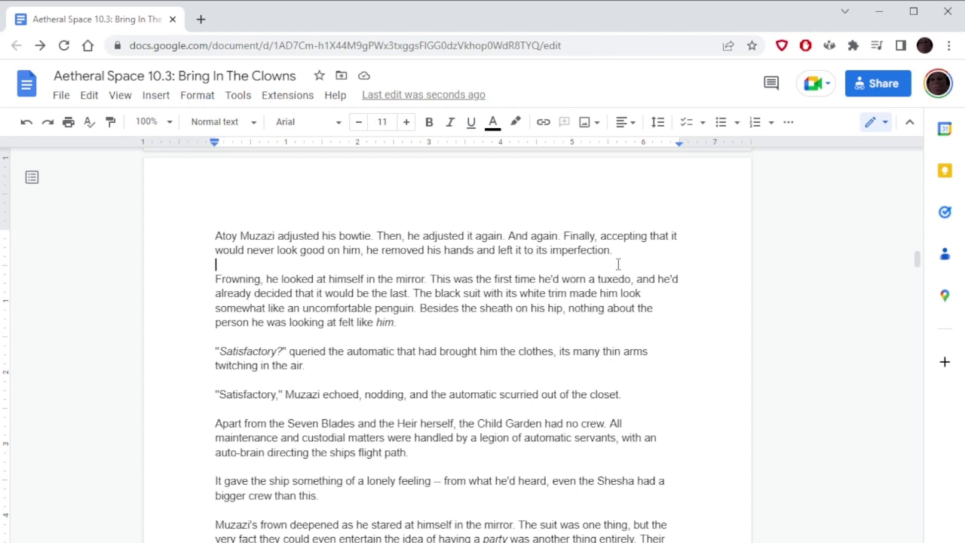
Merge the paragraph beginning "It gave the ship something of a lonely feeling" into the end of the paragraph before it
{"action": "scroll", "coordinate": [618, 264], "scroll_direction": "down", "scroll_amount": 1}
{"action": "scroll", "coordinate": [626, 261], "scroll_direction": "down", "scroll_amount": 1}
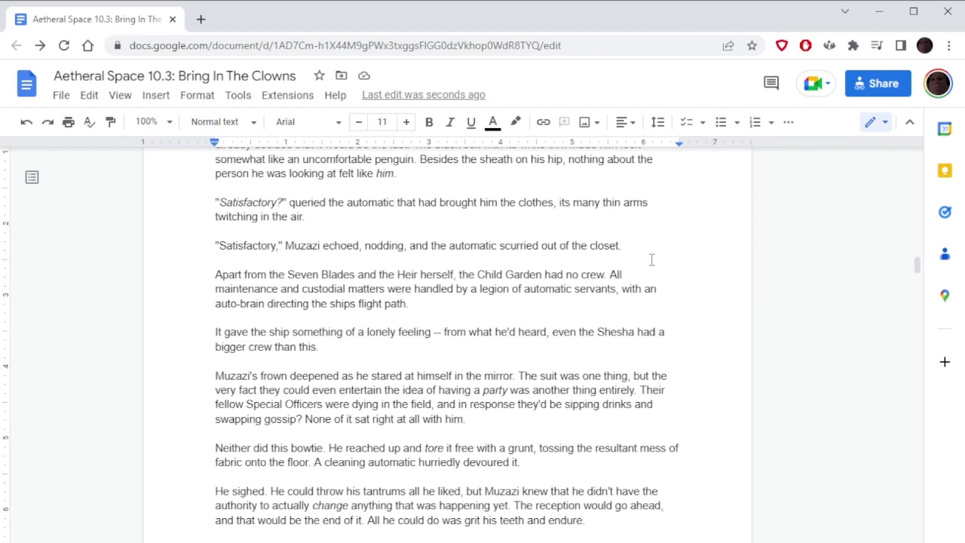
{"action": "left_click", "coordinate": [191, 336]}
{"action": "key", "text": "BackSpace"}
{"action": "key", "text": "BackSpace"}
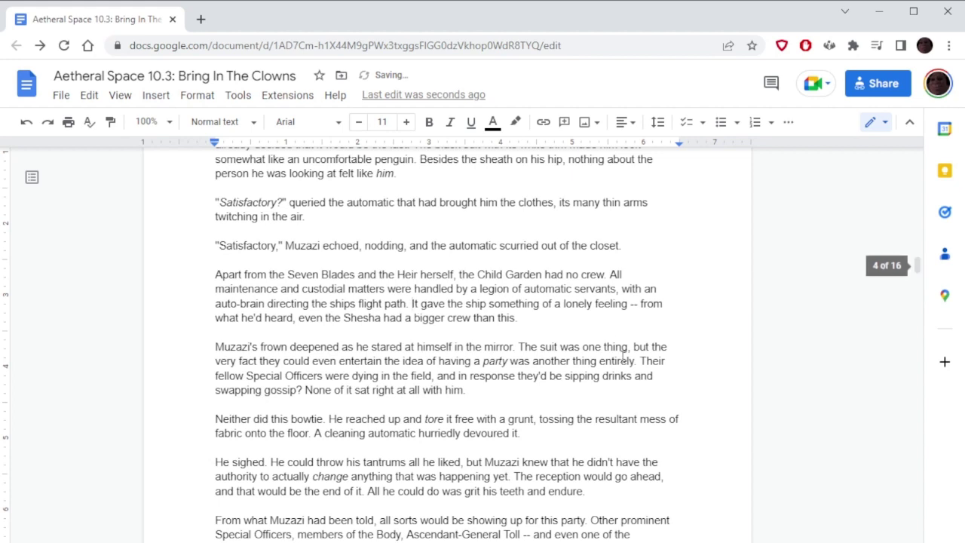
Move "with him" ahead of "at all" so the sentence reads "None of it sat right with him at all."
{"action": "scroll", "coordinate": [679, 216], "scroll_direction": "down", "scroll_amount": 1}
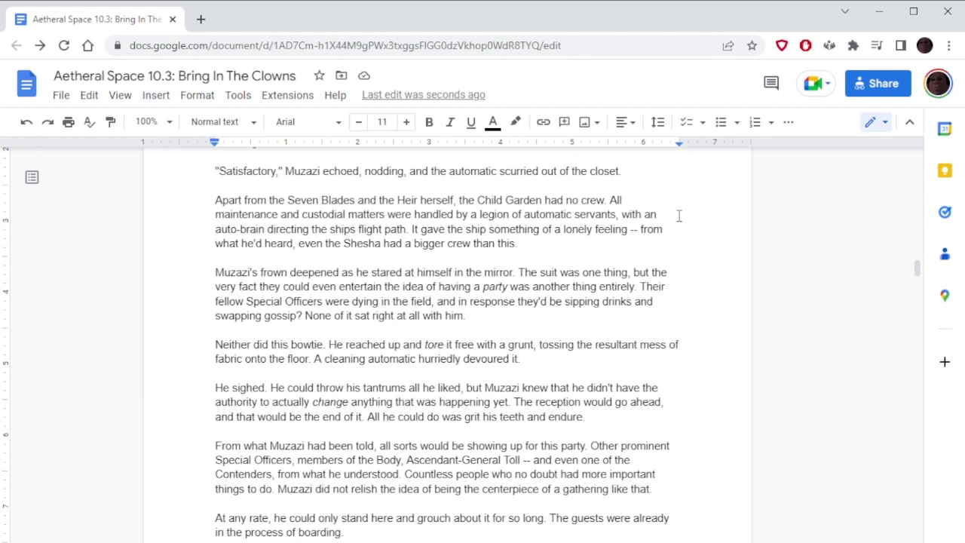
{"action": "scroll", "coordinate": [679, 216], "scroll_direction": "down", "scroll_amount": 1}
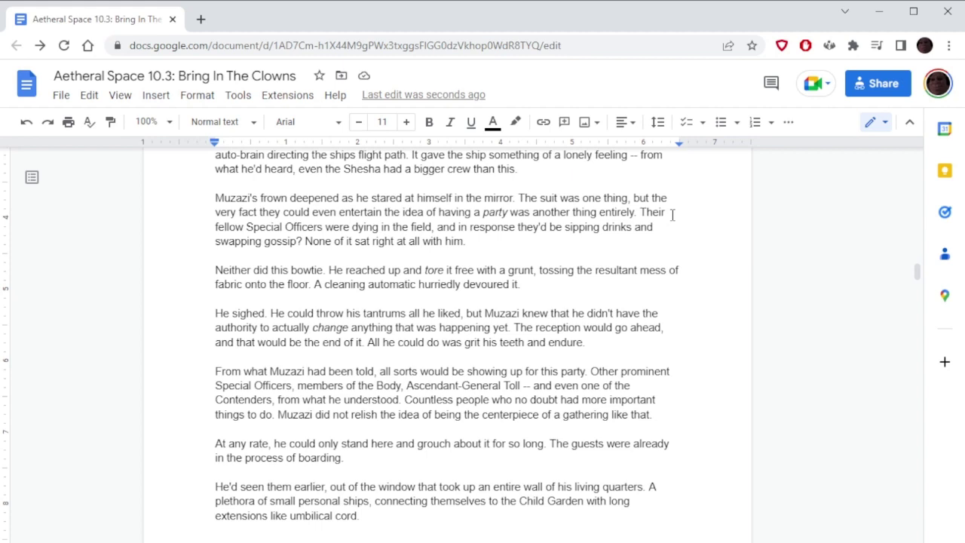
{"action": "left_click_drag", "start_coordinate": [510, 241], "coordinate": [462, 242]}
{"action": "left_click", "coordinate": [427, 241]}
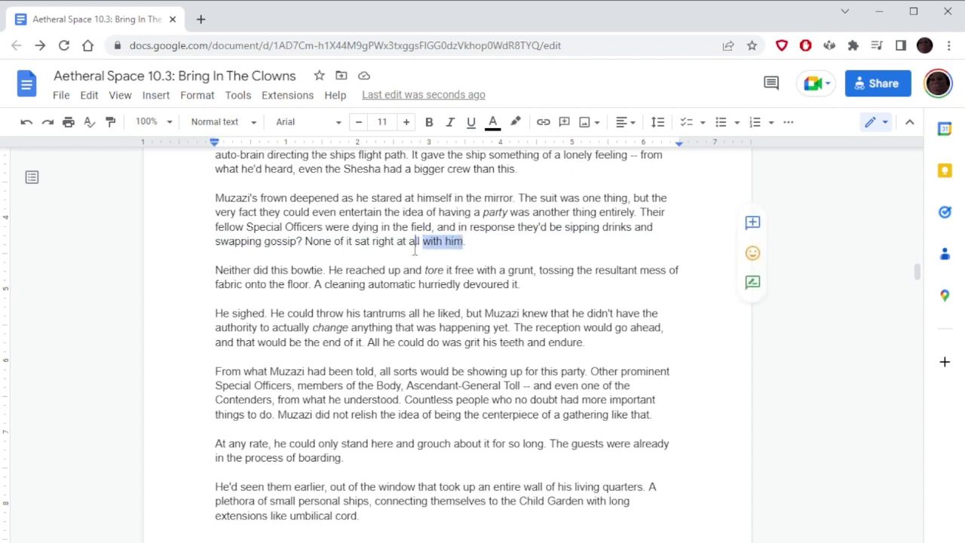
{"action": "left_click_drag", "start_coordinate": [394, 250], "coordinate": [397, 241]}
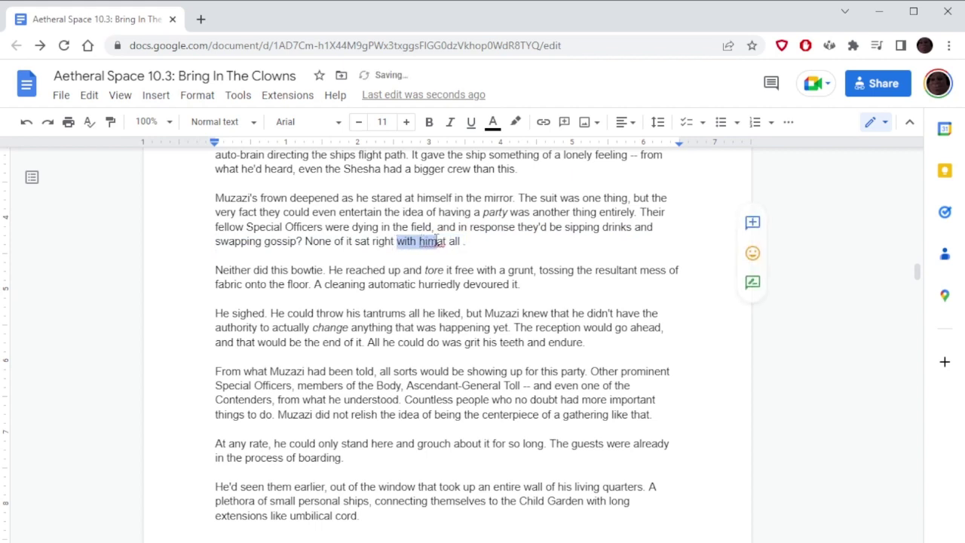
{"action": "left_click", "coordinate": [437, 241]}
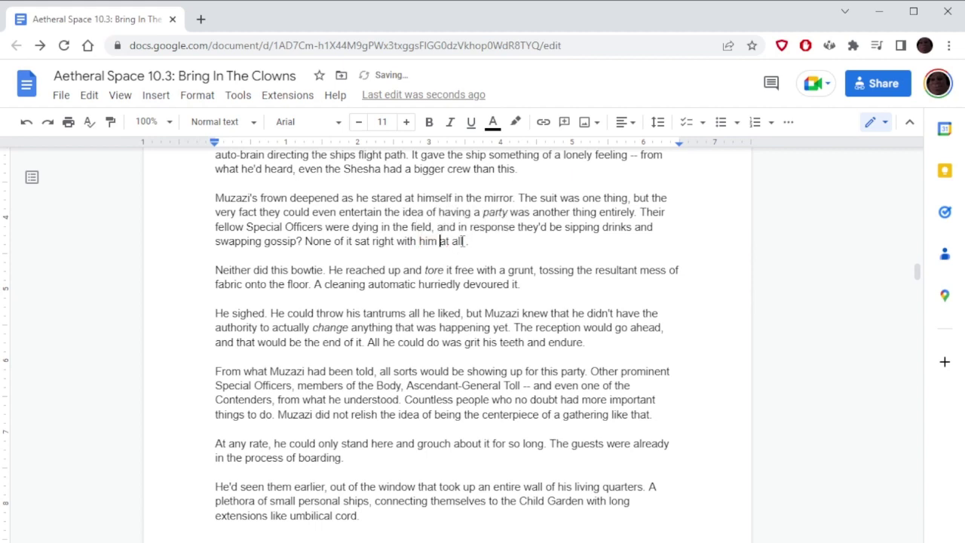
{"action": "key", "text": "BackSpace"}
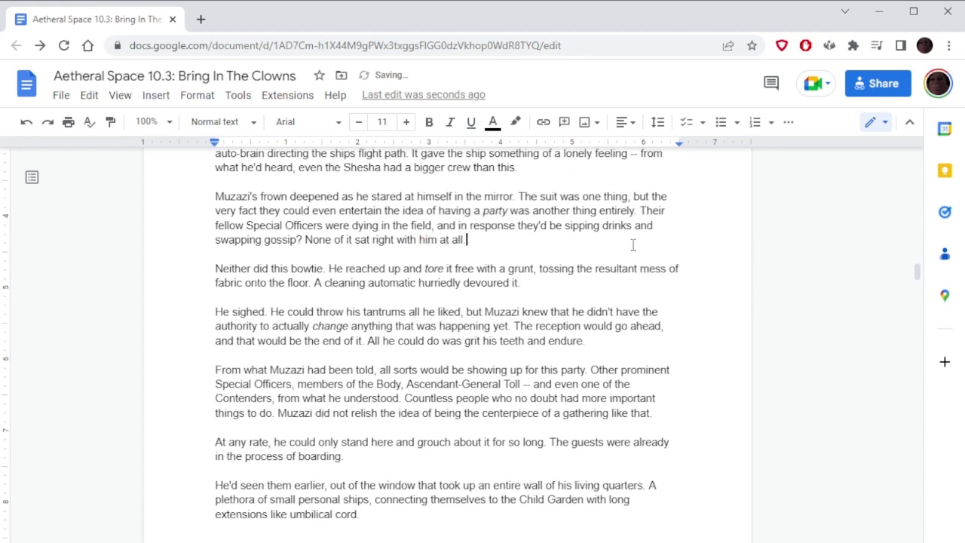
Join the two sentences about grouching and the guests with a colon, reading "for so long: the guests were already"
{"action": "scroll", "coordinate": [690, 239], "scroll_direction": "down", "scroll_amount": 2}
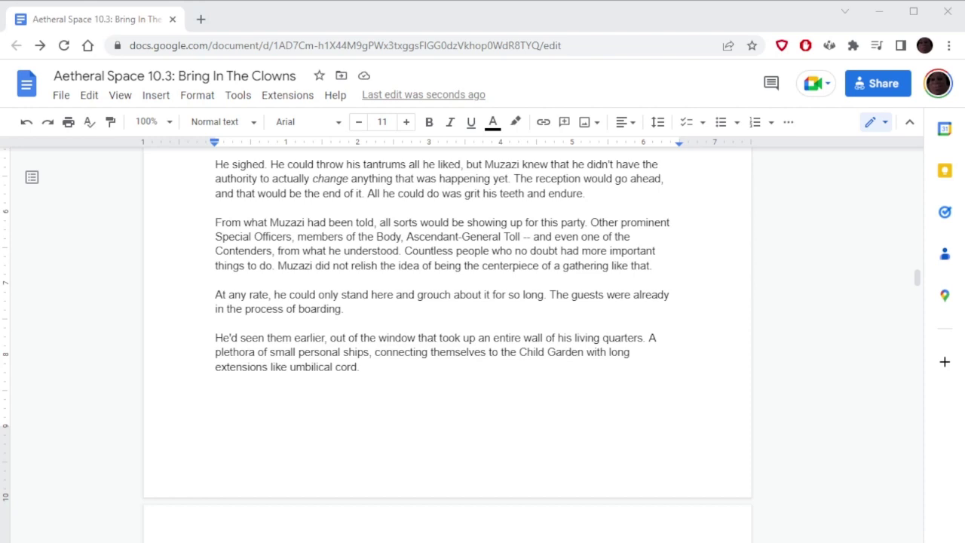
{"action": "key", "text": "alt+Tab"}
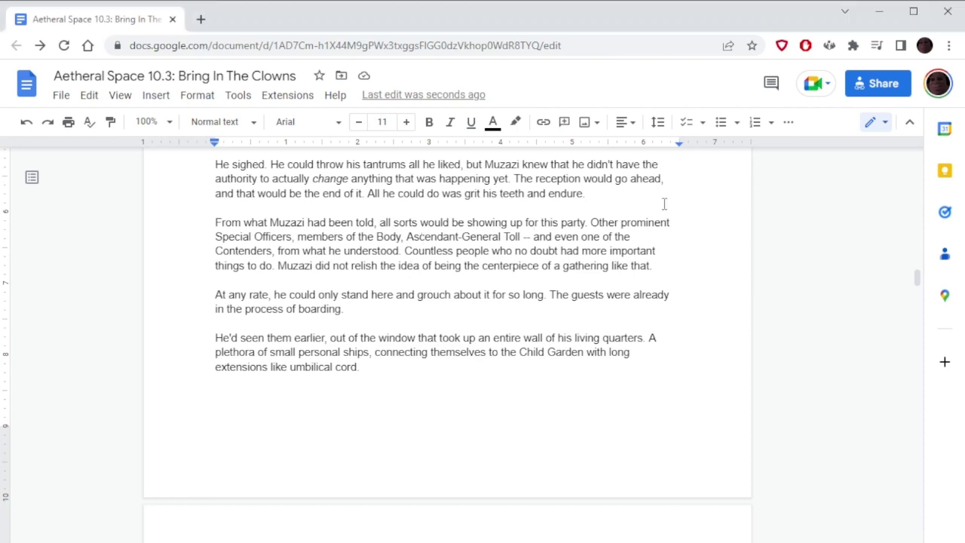
{"action": "scroll", "coordinate": [713, 222], "scroll_direction": "down", "scroll_amount": 1}
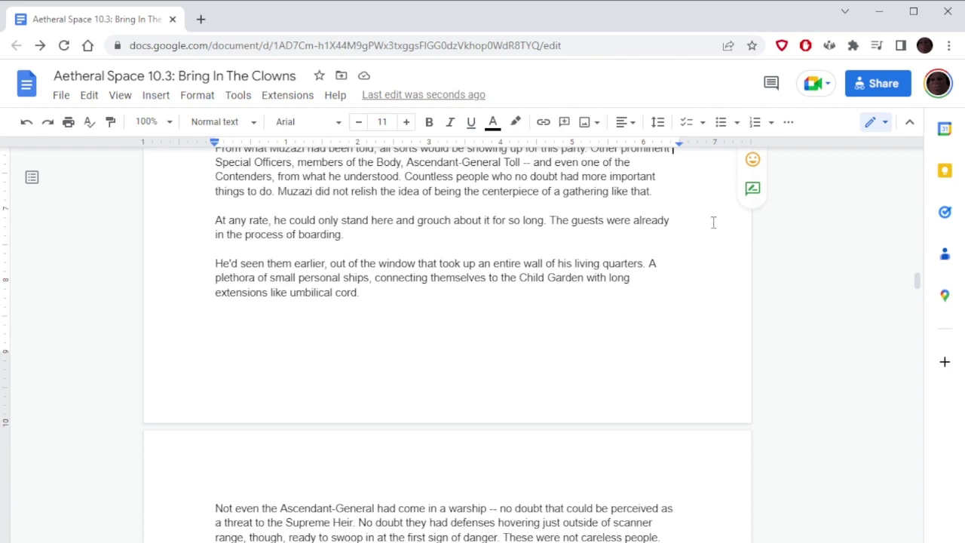
{"action": "double_click", "coordinate": [549, 220]}
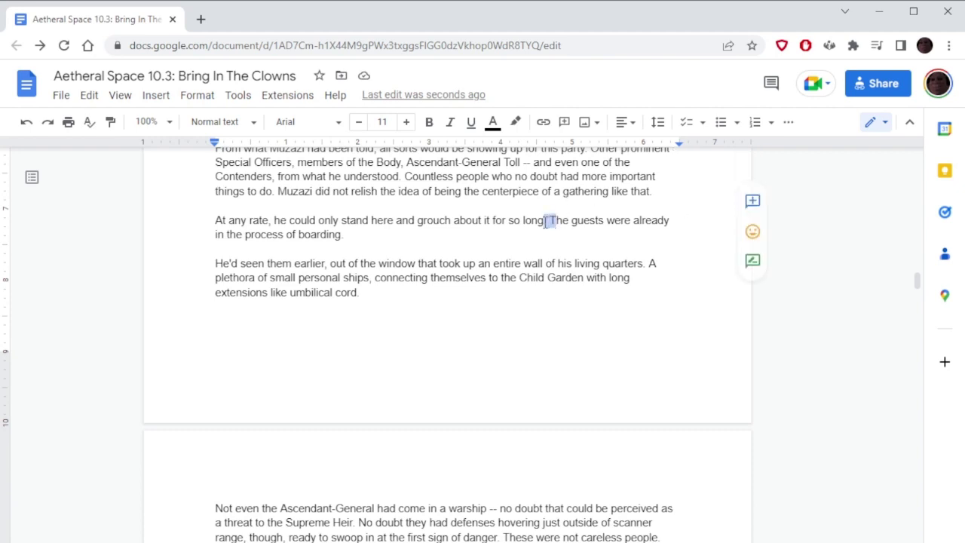
{"action": "type", "text": ": t"}
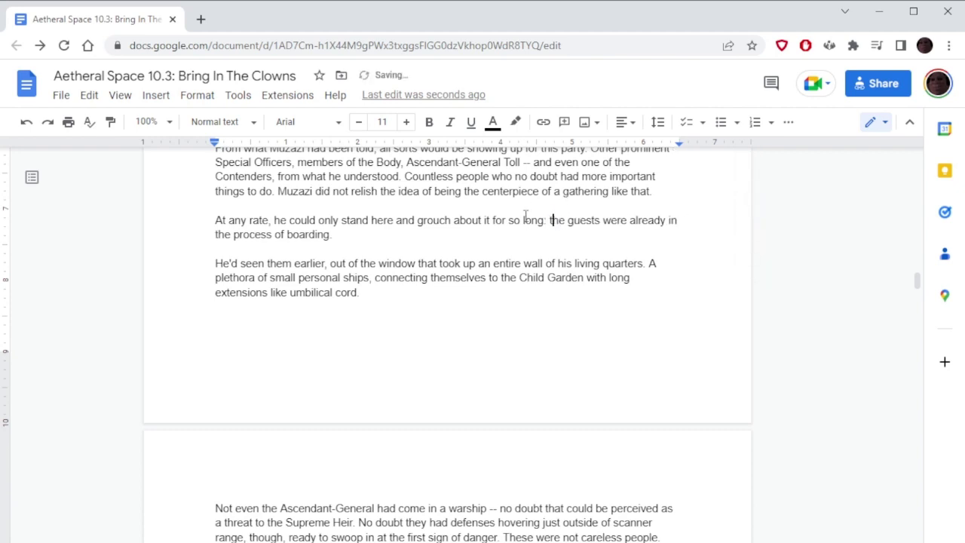
Make "cord" plural so the sentence about the personal ships ends with "extensions like umbilical cords."
{"action": "scroll", "coordinate": [712, 196], "scroll_direction": "down", "scroll_amount": 2}
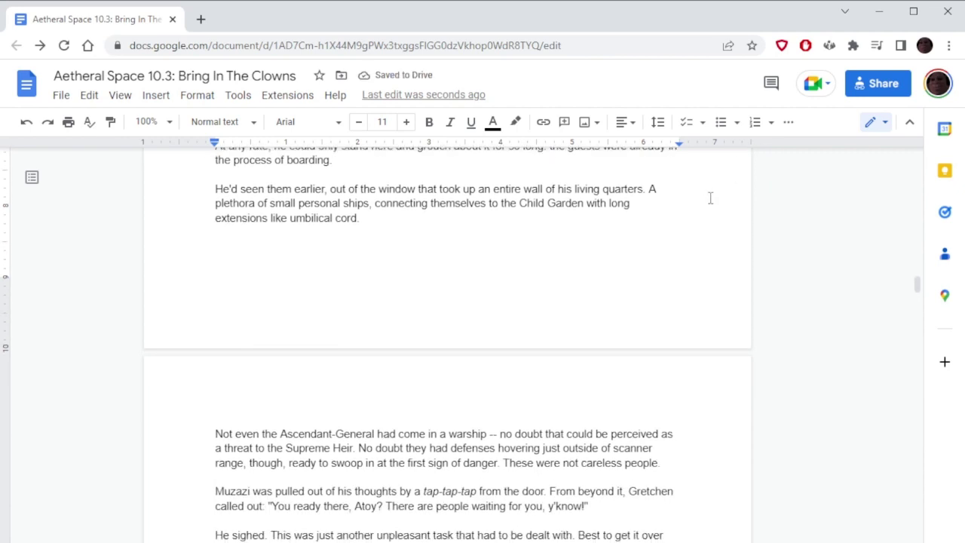
{"action": "left_click", "coordinate": [562, 220]}
{"action": "key", "text": "BackSpace"}
{"action": "type", "text": "s."}
{"action": "left_click", "coordinate": [523, 175]}
Replace the repeated "No doubt" with "Most likely" before "they had defenses hovering" at the start of the following page
{"action": "scroll", "coordinate": [554, 228], "scroll_direction": "down", "scroll_amount": 1}
{"action": "scroll", "coordinate": [555, 228], "scroll_direction": "up", "scroll_amount": 1}
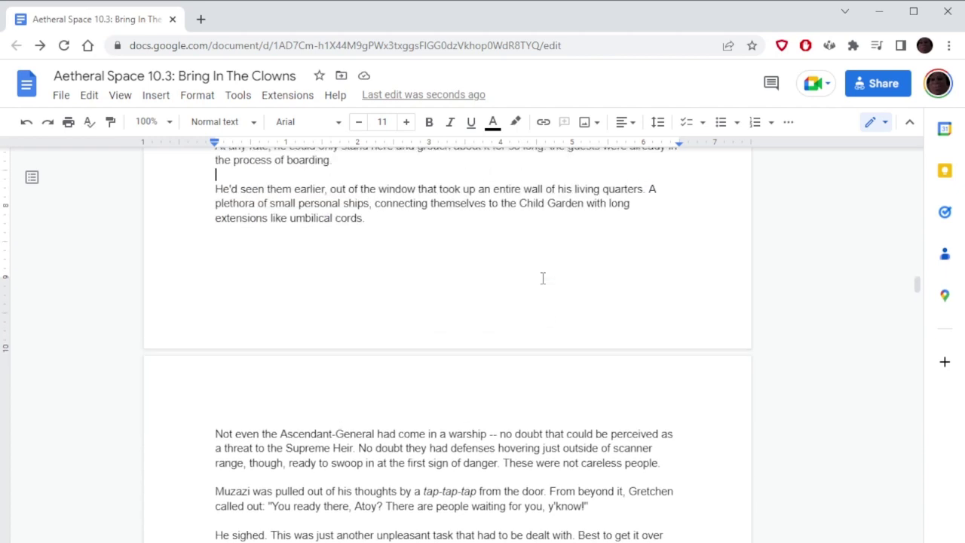
{"action": "scroll", "coordinate": [543, 276], "scroll_direction": "down", "scroll_amount": 3}
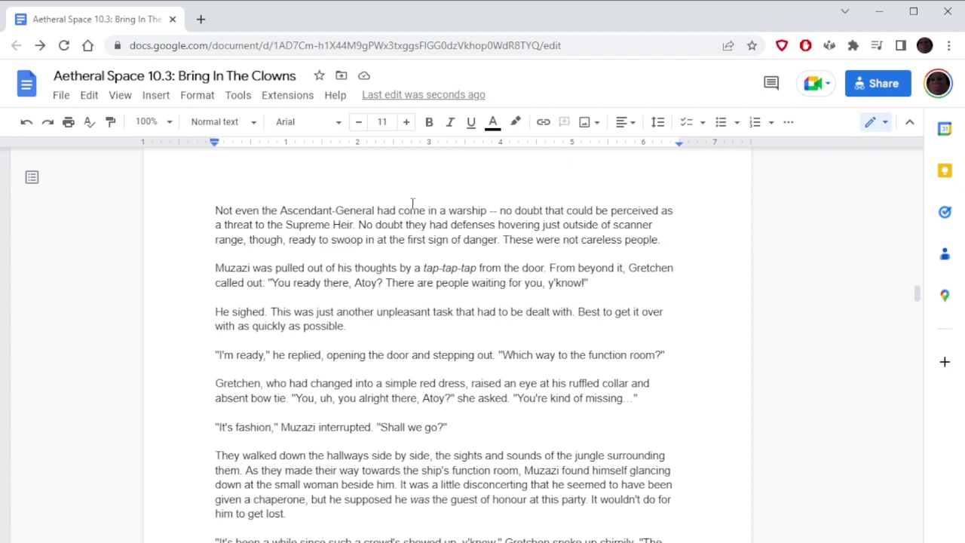
{"action": "left_click_drag", "start_coordinate": [406, 226], "coordinate": [360, 229]}
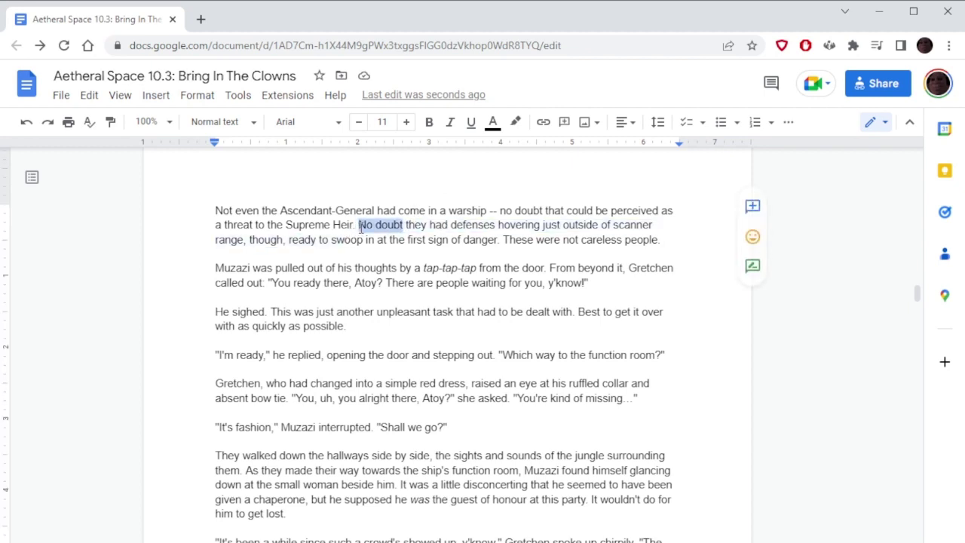
{"action": "type", "text": "Most liekly"}
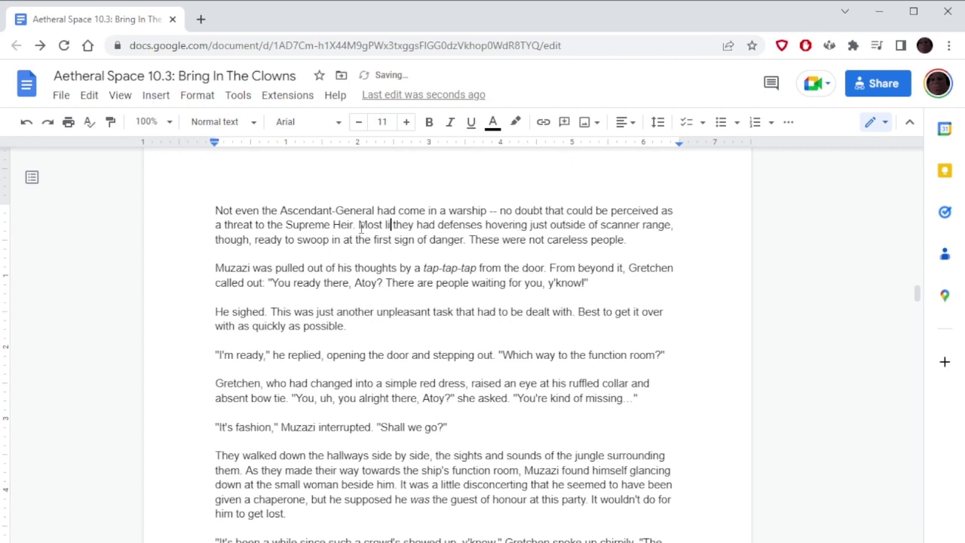
{"action": "left_click_drag", "start_coordinate": [361, 228], "coordinate": [383, 240]}
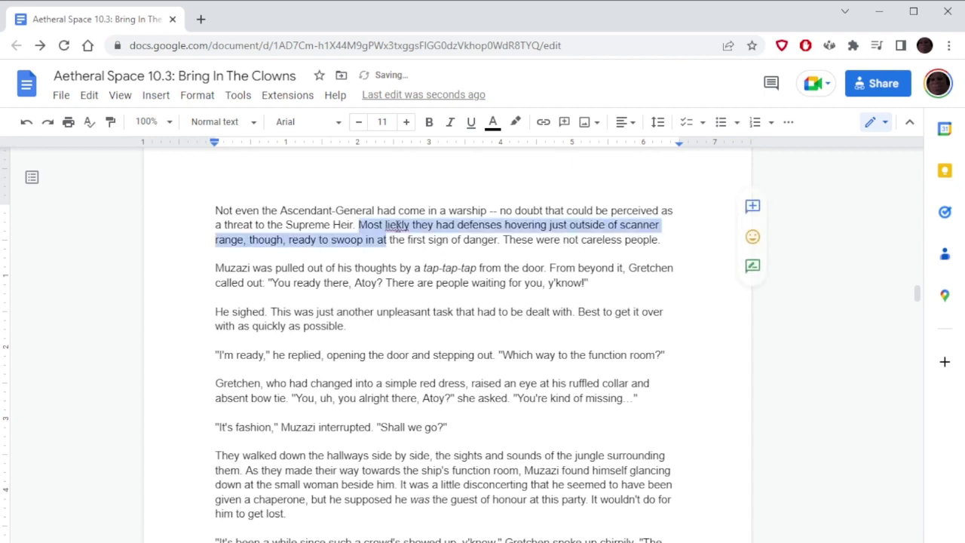
{"action": "left_click", "coordinate": [398, 225]}
{"action": "left_click", "coordinate": [405, 203]}
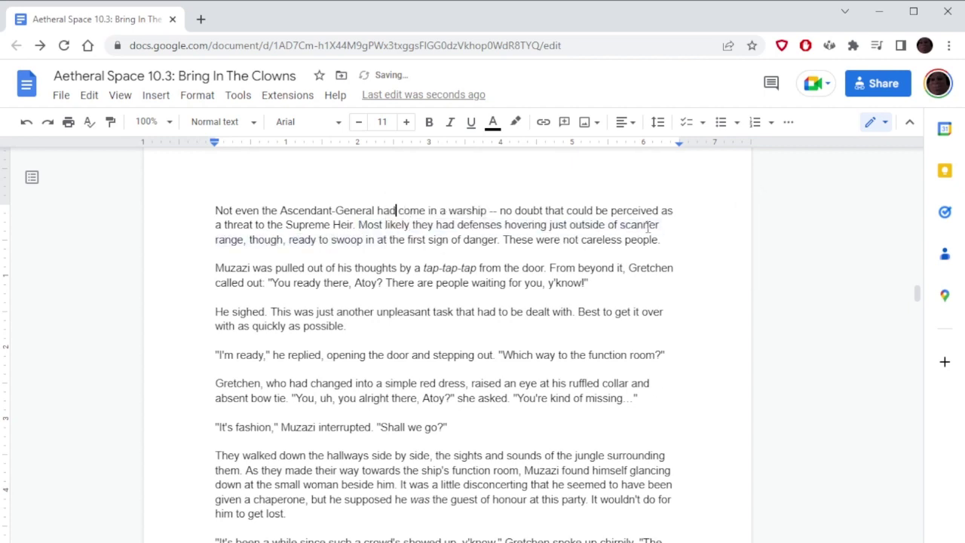
Insert "even" into Gretchen's rumour line about Morgan so it reads "So he could even be a spy, y'know?"
{"action": "scroll", "coordinate": [723, 215], "scroll_direction": "down", "scroll_amount": 1}
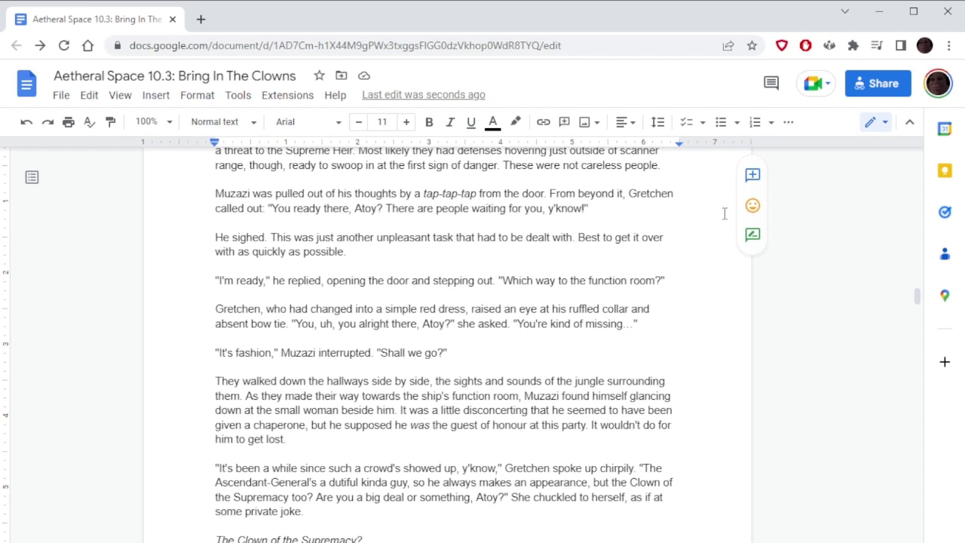
{"action": "scroll", "coordinate": [724, 214], "scroll_direction": "down", "scroll_amount": 2}
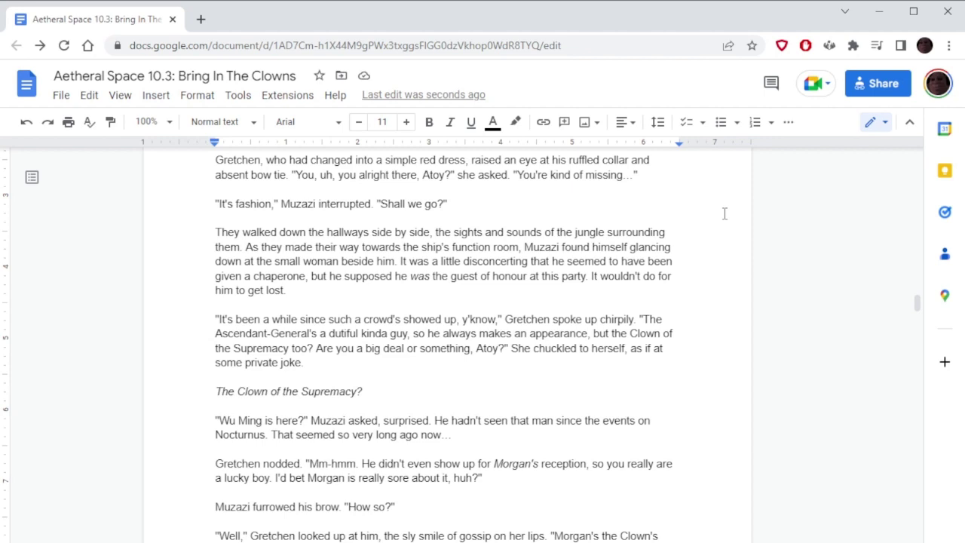
{"action": "scroll", "coordinate": [724, 213], "scroll_direction": "down", "scroll_amount": 1}
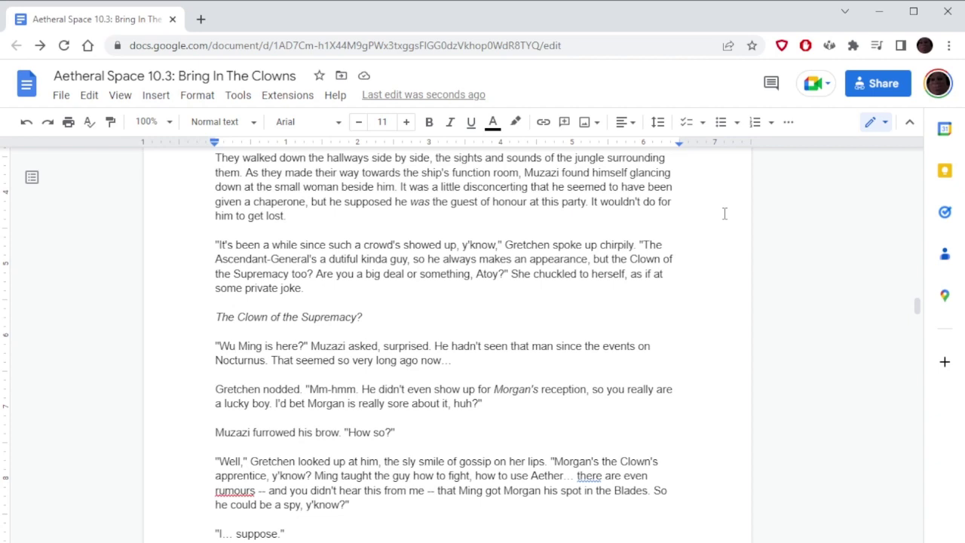
{"action": "scroll", "coordinate": [724, 214], "scroll_direction": "down", "scroll_amount": 2}
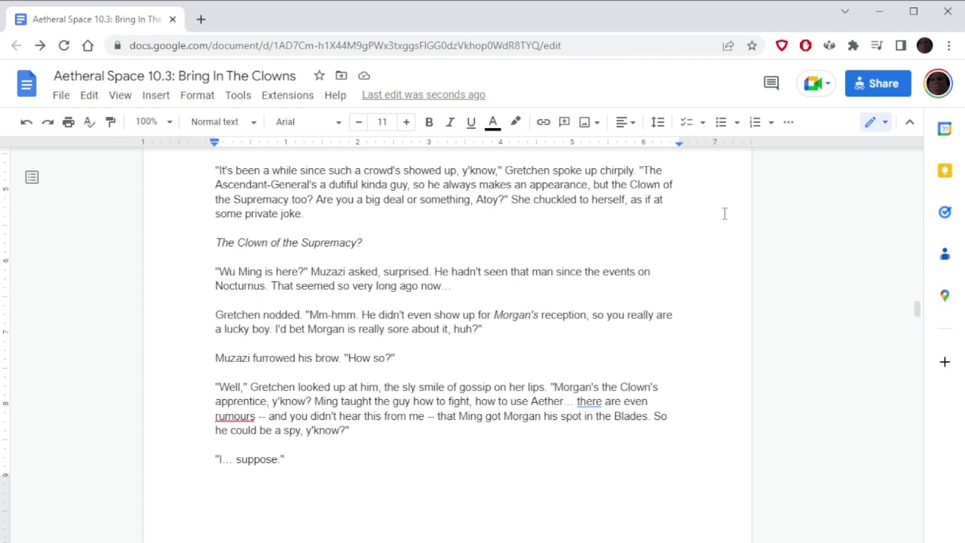
{"action": "scroll", "coordinate": [724, 213], "scroll_direction": "down", "scroll_amount": 2}
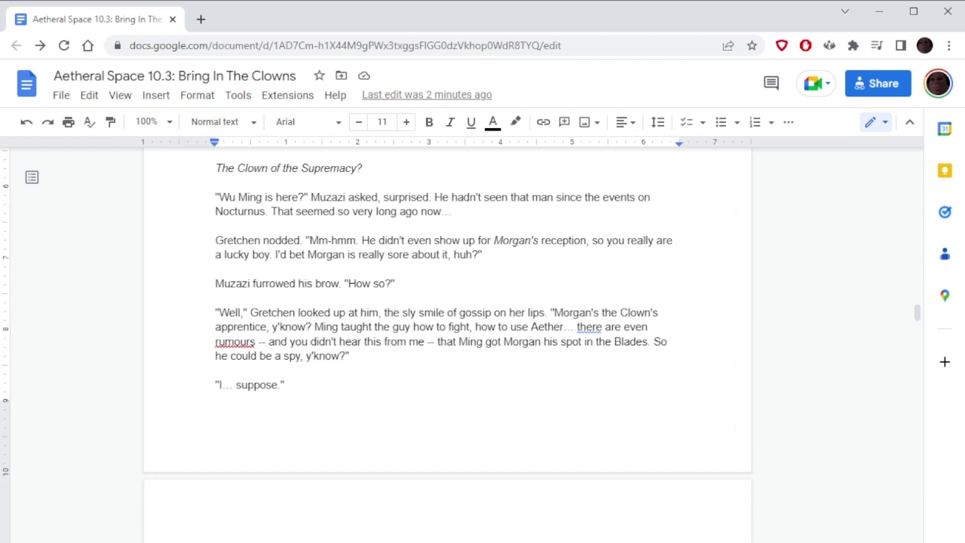
{"action": "key", "text": "BackSpace"}
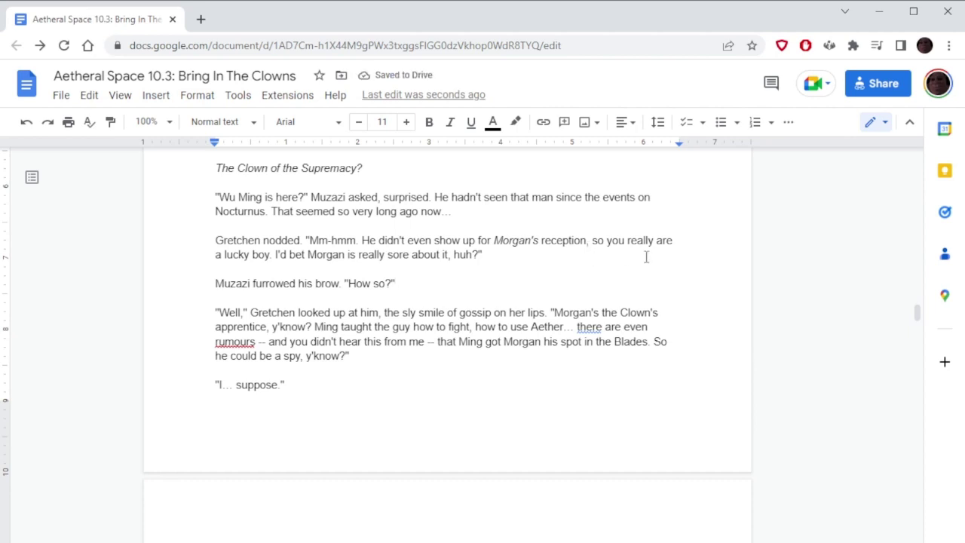
{"action": "scroll", "coordinate": [686, 237], "scroll_direction": "down", "scroll_amount": 1}
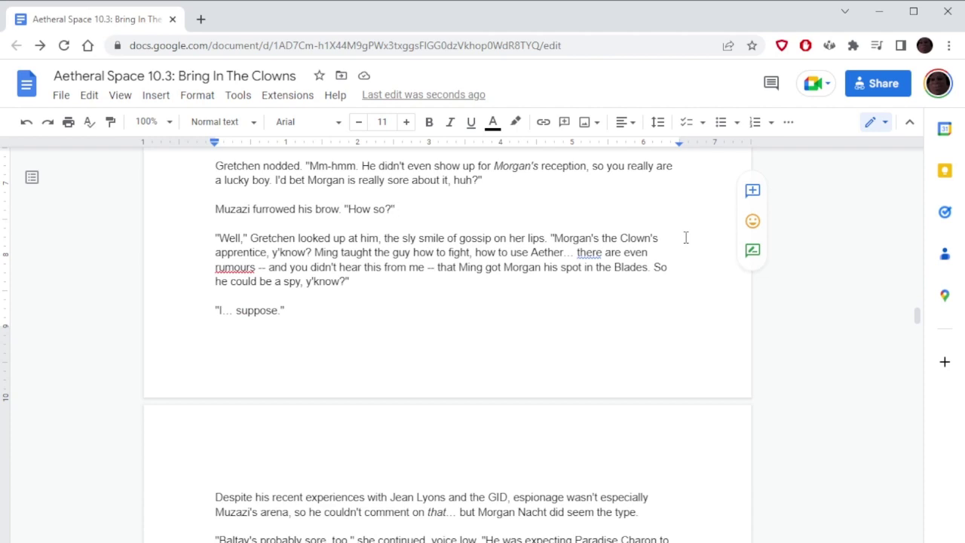
{"action": "left_click", "coordinate": [261, 280]}
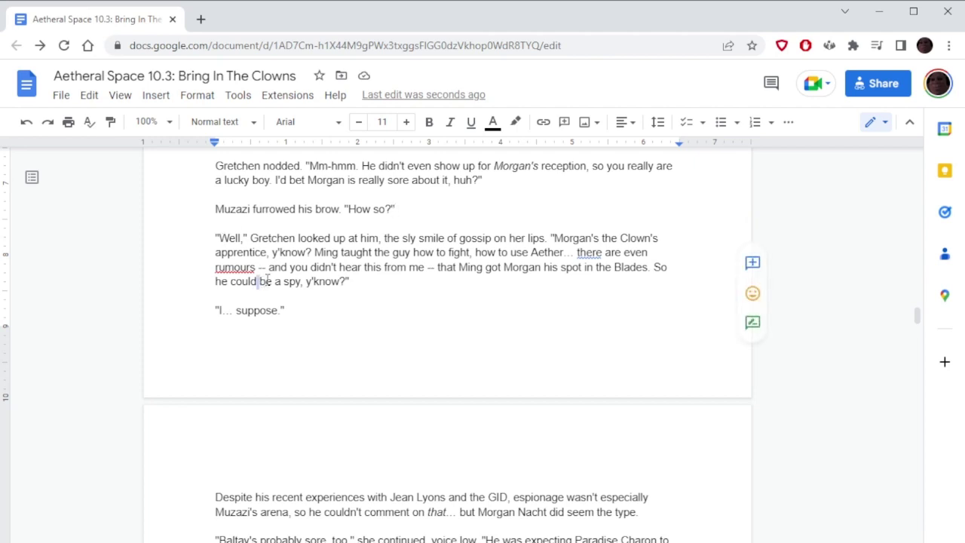
{"action": "type", "text": "even"}
{"action": "left_click", "coordinate": [452, 209]}
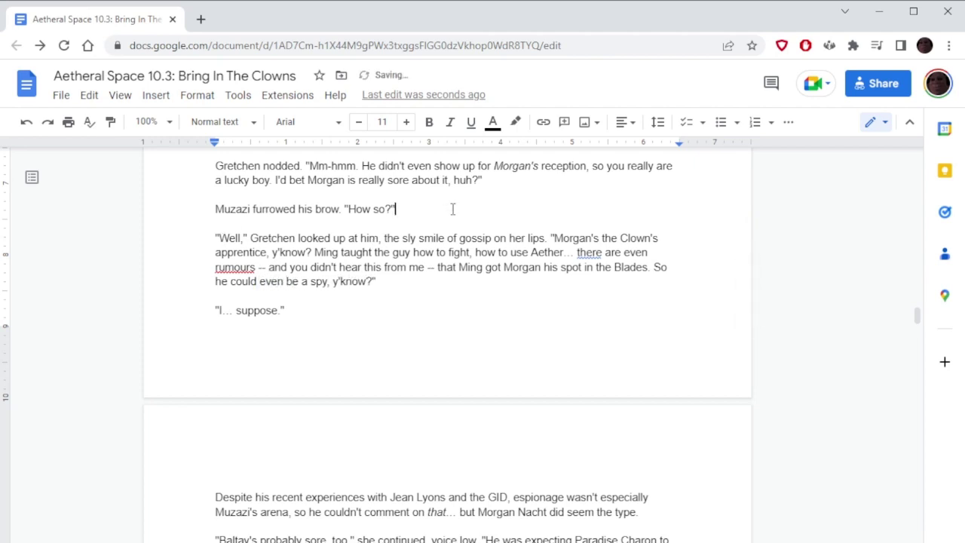
{"action": "left_click", "coordinate": [505, 191]}
Proofread from the espionage paragraph through the hallway encounter with Mariana to Muzazi's drink after his speech
{"action": "scroll", "coordinate": [569, 208], "scroll_direction": "down", "scroll_amount": 1}
{"action": "scroll", "coordinate": [570, 208], "scroll_direction": "down", "scroll_amount": 3}
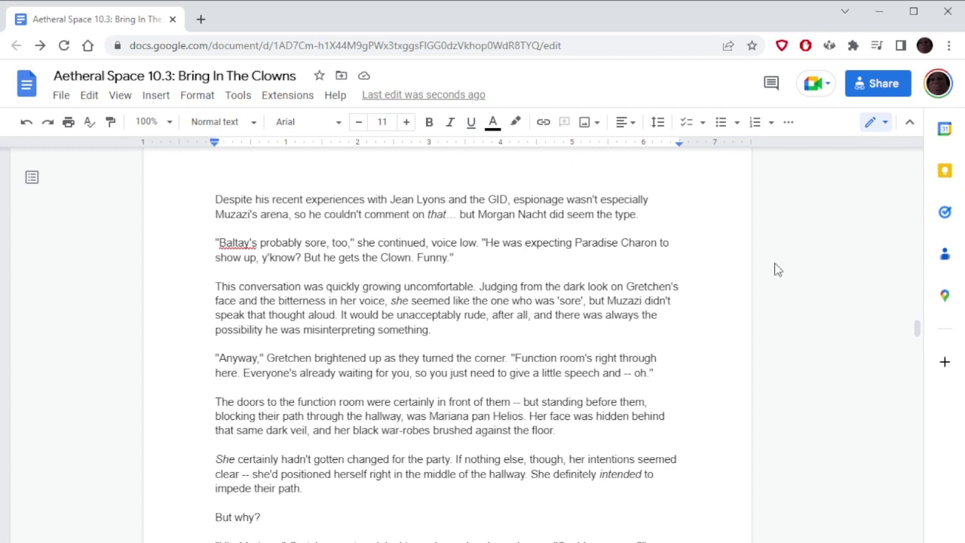
{"action": "scroll", "coordinate": [723, 288], "scroll_direction": "down", "scroll_amount": 2}
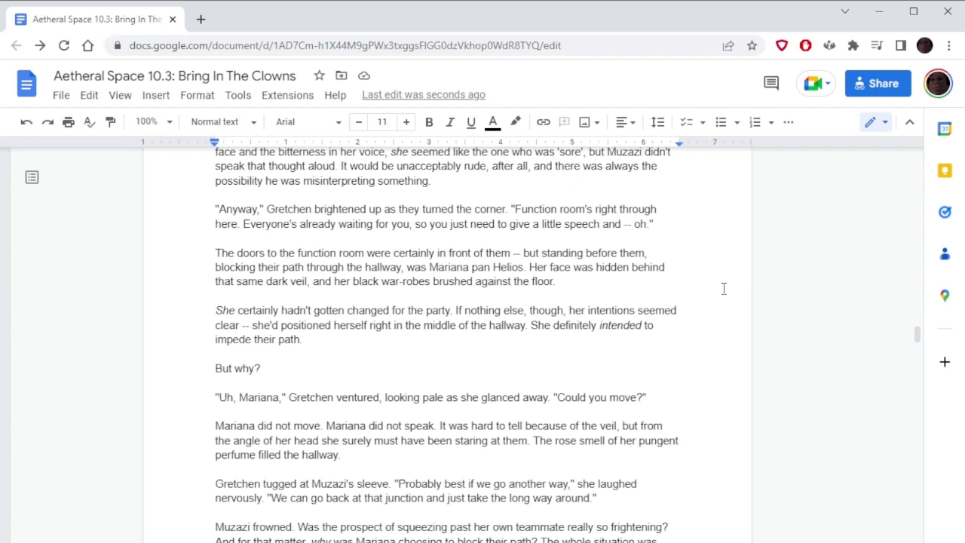
{"action": "scroll", "coordinate": [723, 289], "scroll_direction": "down", "scroll_amount": 2}
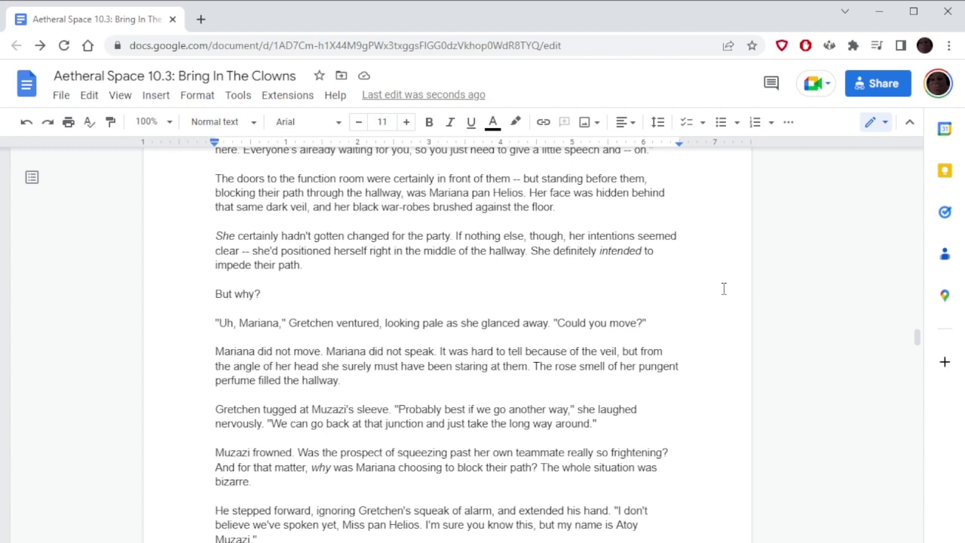
{"action": "scroll", "coordinate": [724, 289], "scroll_direction": "down", "scroll_amount": 2}
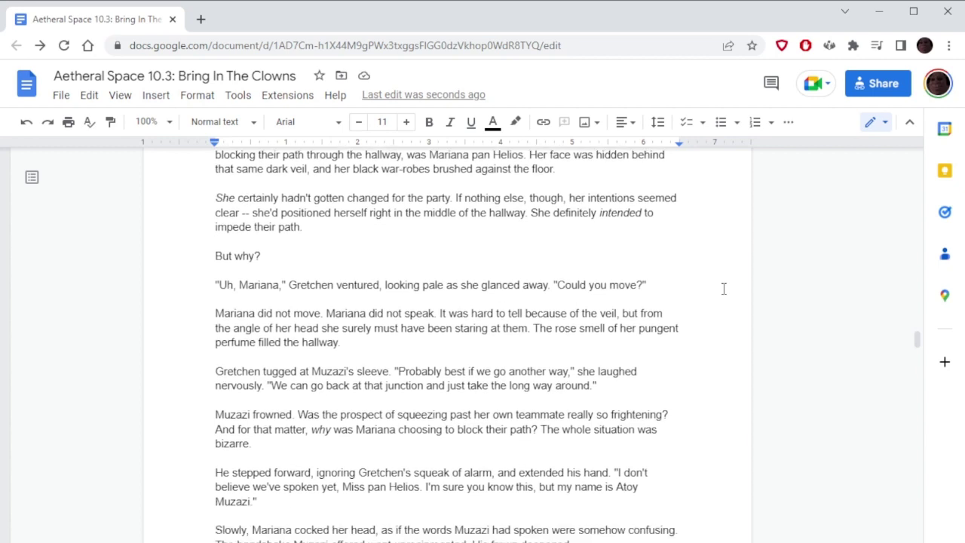
{"action": "scroll", "coordinate": [724, 289], "scroll_direction": "down", "scroll_amount": 2}
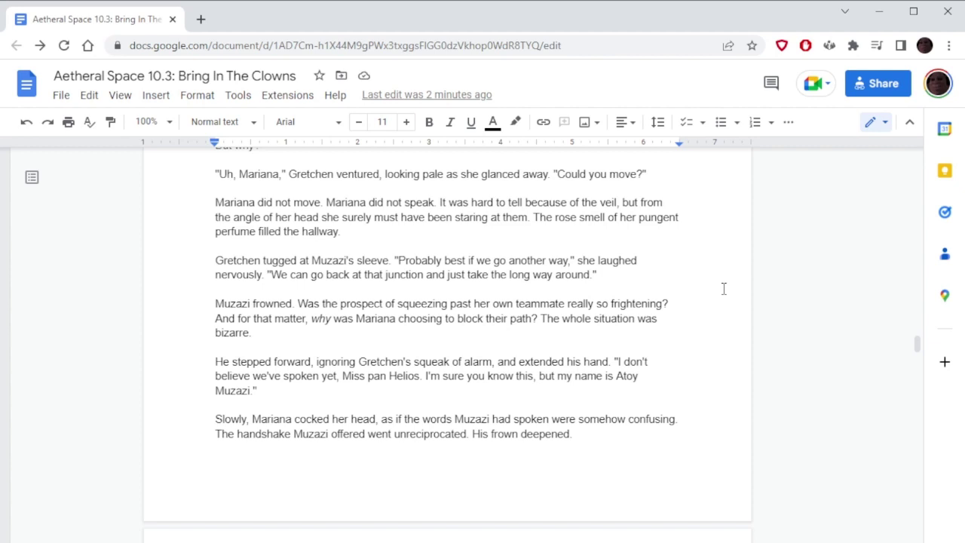
{"action": "scroll", "coordinate": [703, 290], "scroll_direction": "down", "scroll_amount": 1}
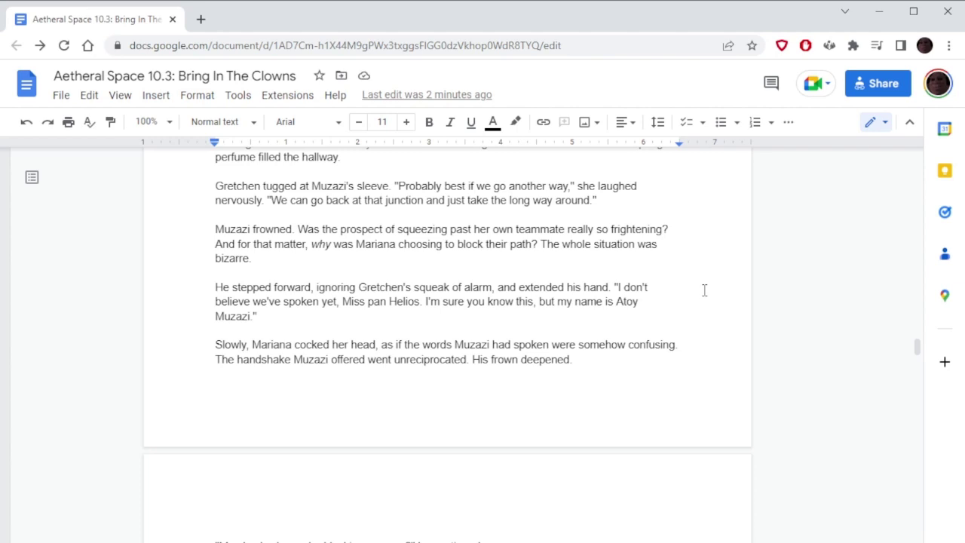
{"action": "scroll", "coordinate": [704, 290], "scroll_direction": "down", "scroll_amount": 1}
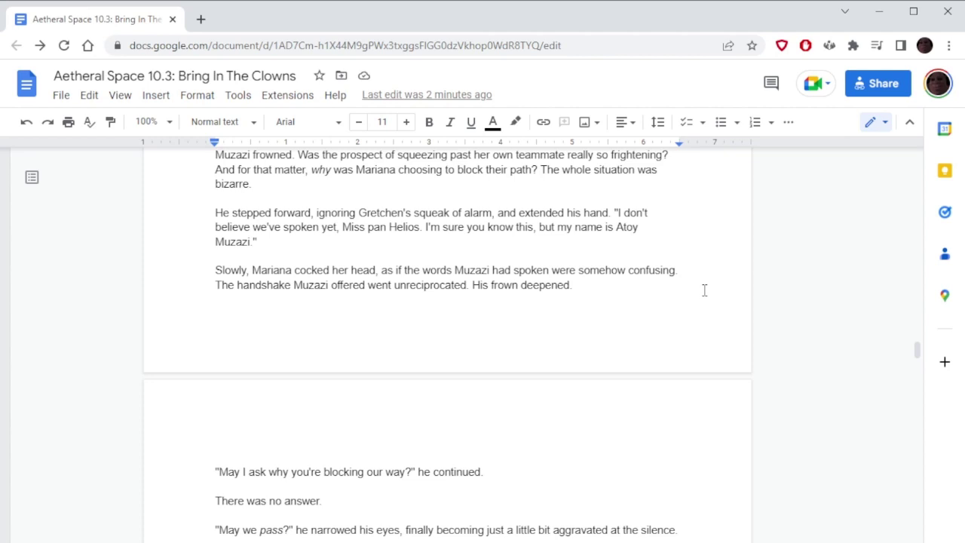
{"action": "scroll", "coordinate": [704, 290], "scroll_direction": "down", "scroll_amount": 1}
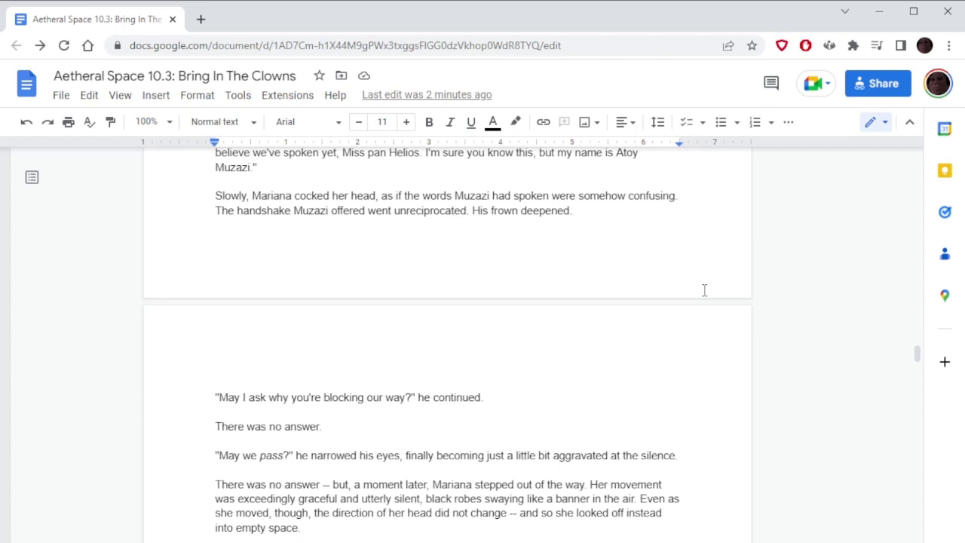
{"action": "scroll", "coordinate": [705, 289], "scroll_direction": "down", "scroll_amount": 2}
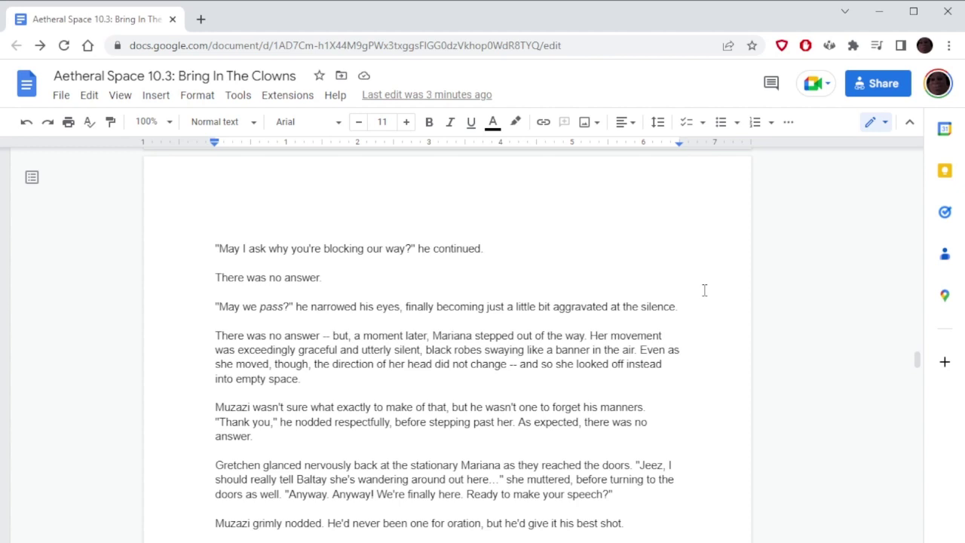
{"action": "scroll", "coordinate": [704, 289], "scroll_direction": "down", "scroll_amount": 2}
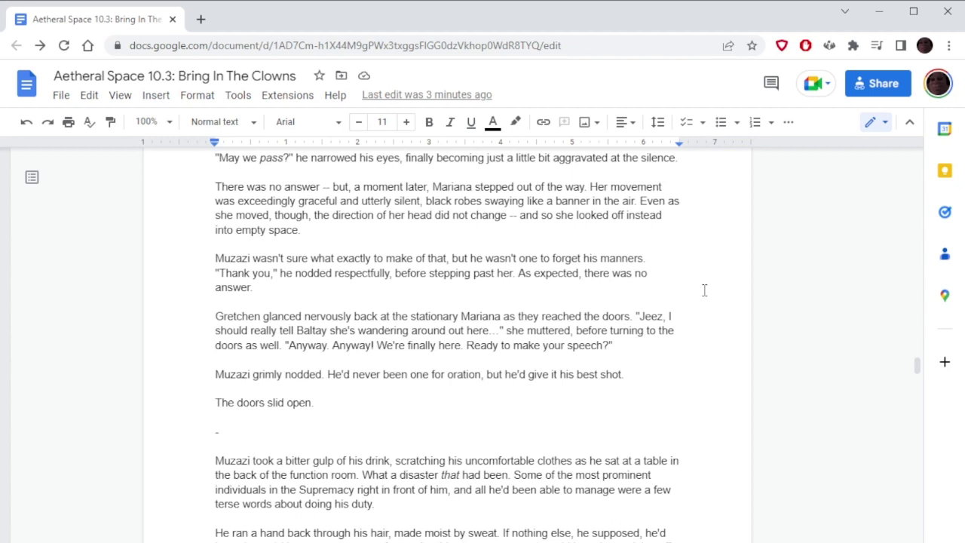
{"action": "scroll", "coordinate": [705, 290], "scroll_direction": "down", "scroll_amount": 1}
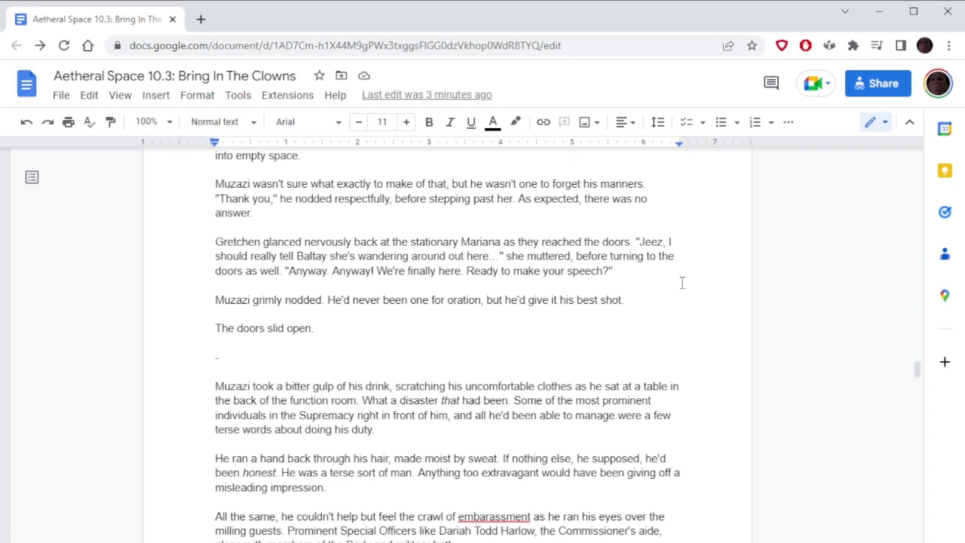
Correct "embarassment" to "embarrassment" and dismiss the spelling suggestion for "moustache" in Ascendant-General Toll's description
{"action": "scroll", "coordinate": [682, 283], "scroll_direction": "down", "scroll_amount": 1}
{"action": "left_click", "coordinate": [516, 441]}
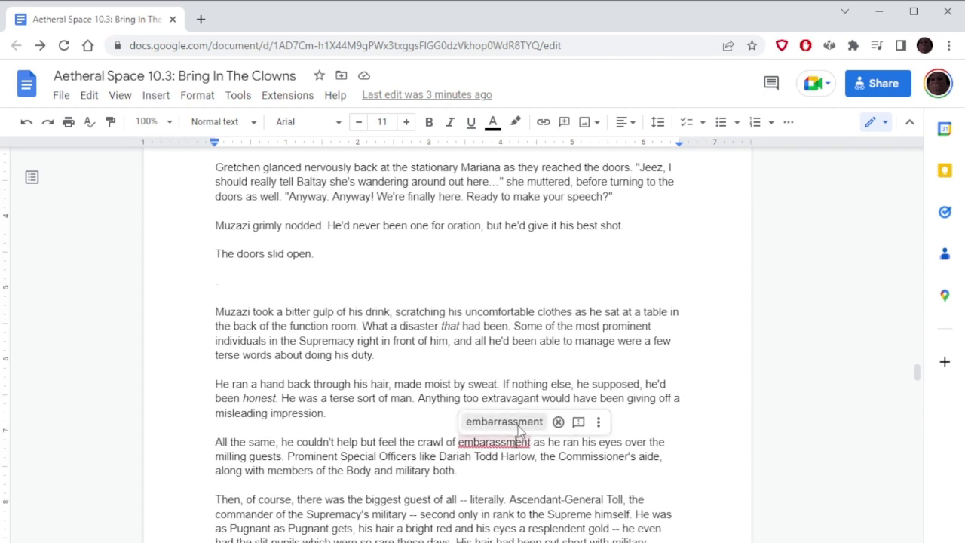
{"action": "left_click", "coordinate": [516, 423]}
{"action": "scroll", "coordinate": [505, 433], "scroll_direction": "down", "scroll_amount": 1}
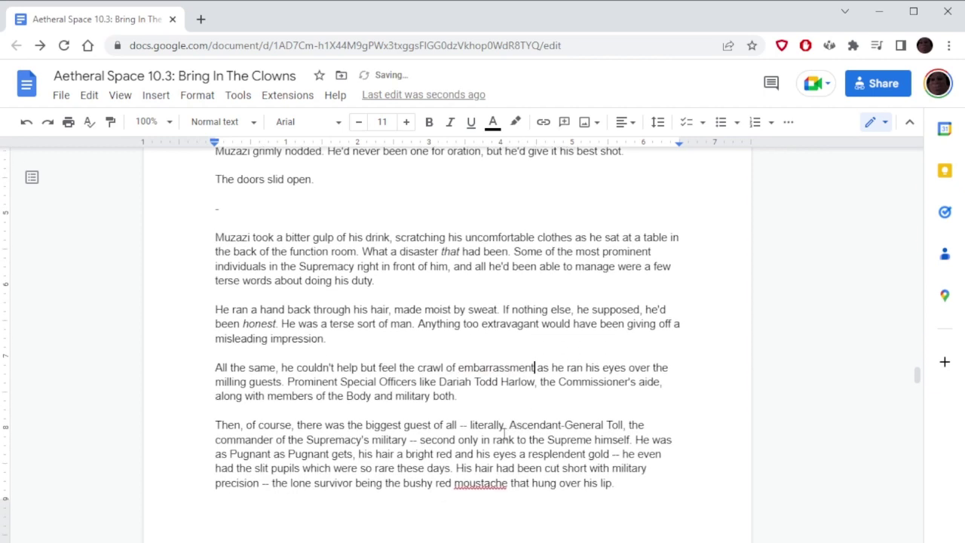
{"action": "left_click", "coordinate": [488, 488]}
{"action": "left_click", "coordinate": [502, 460]}
Add the sentence "He'd humiliated himself in front of them." after "members of the Body and military both."
{"action": "scroll", "coordinate": [528, 425], "scroll_direction": "down", "scroll_amount": 1}
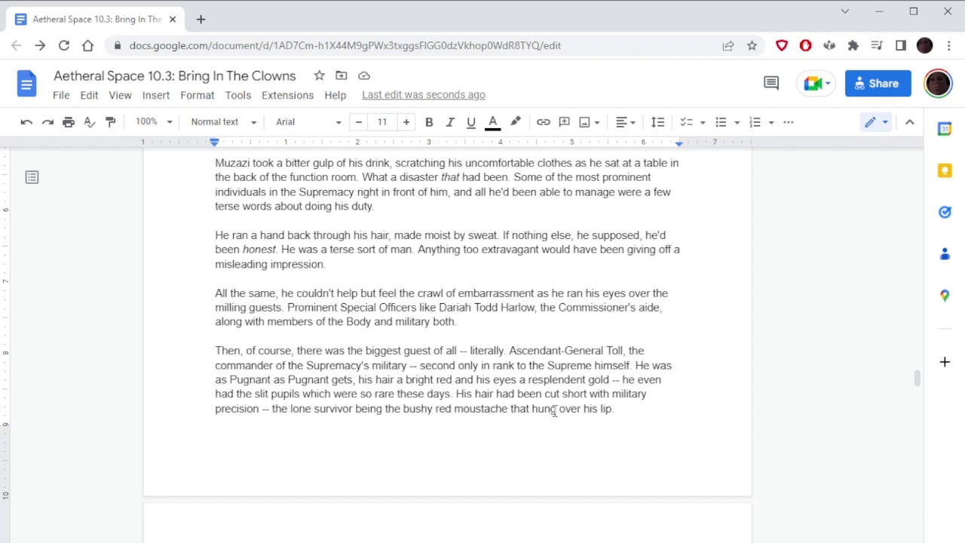
{"action": "scroll", "coordinate": [555, 411], "scroll_direction": "down", "scroll_amount": 1}
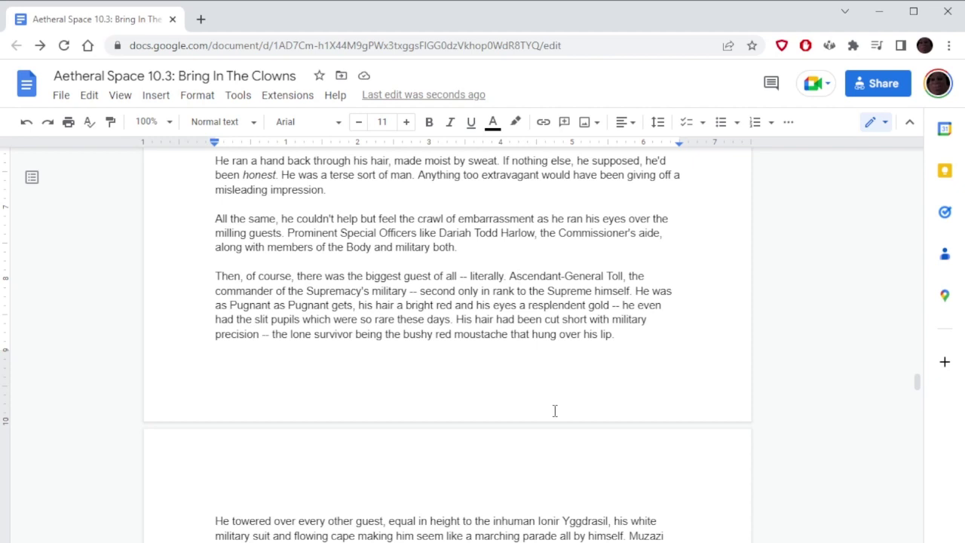
{"action": "left_click", "coordinate": [532, 247]}
{"action": "type", "text": "He'd humiliate"}
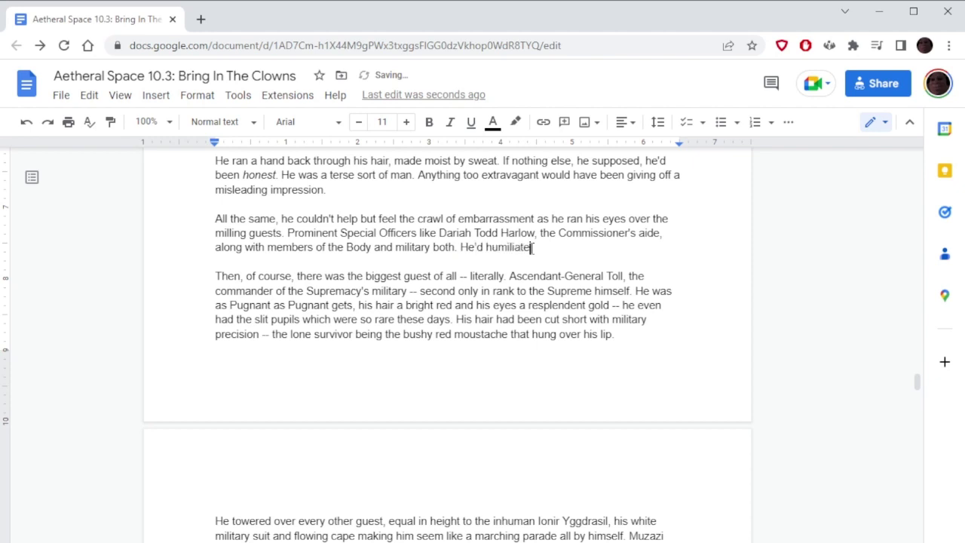
{"action": "type", "text": "d himself in front of them."}
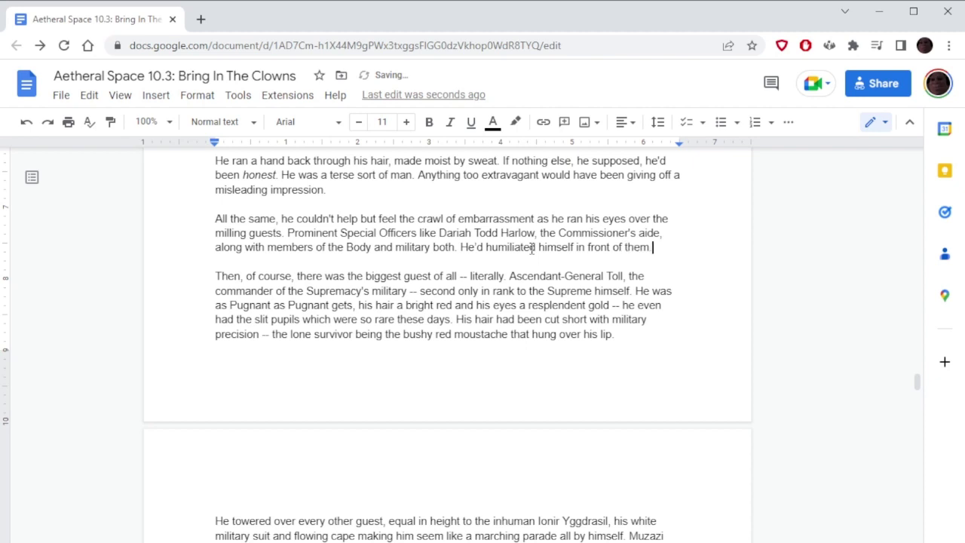
{"action": "left_click_drag", "start_coordinate": [216, 249], "coordinate": [415, 255]}
{"action": "left_click", "coordinate": [430, 249]}
{"action": "left_click", "coordinate": [431, 248]}
{"action": "left_click", "coordinate": [407, 211]}
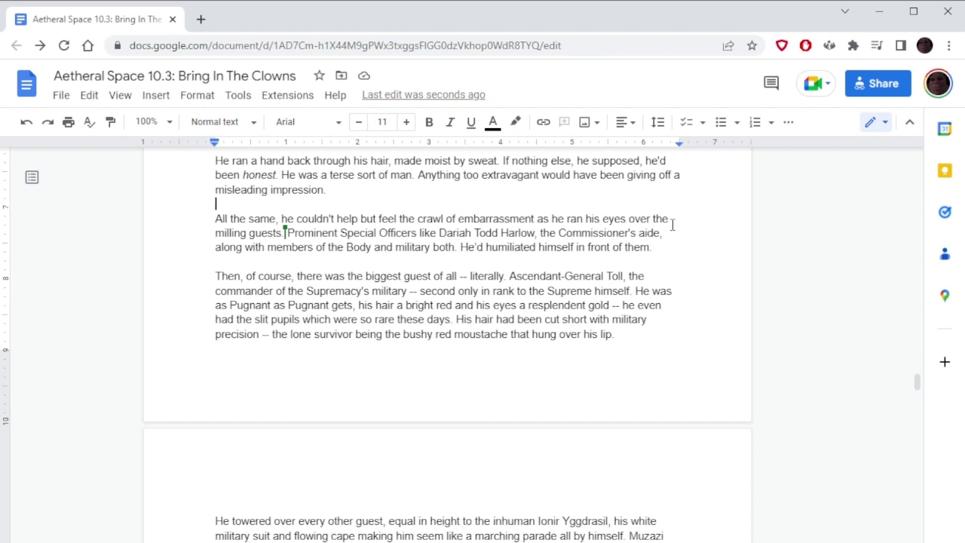
Proofread from the description of Ascendant-General Toll through the reception scene and Muzazi's conversation with Stenhouse
{"action": "scroll", "coordinate": [679, 224], "scroll_direction": "down", "scroll_amount": 1}
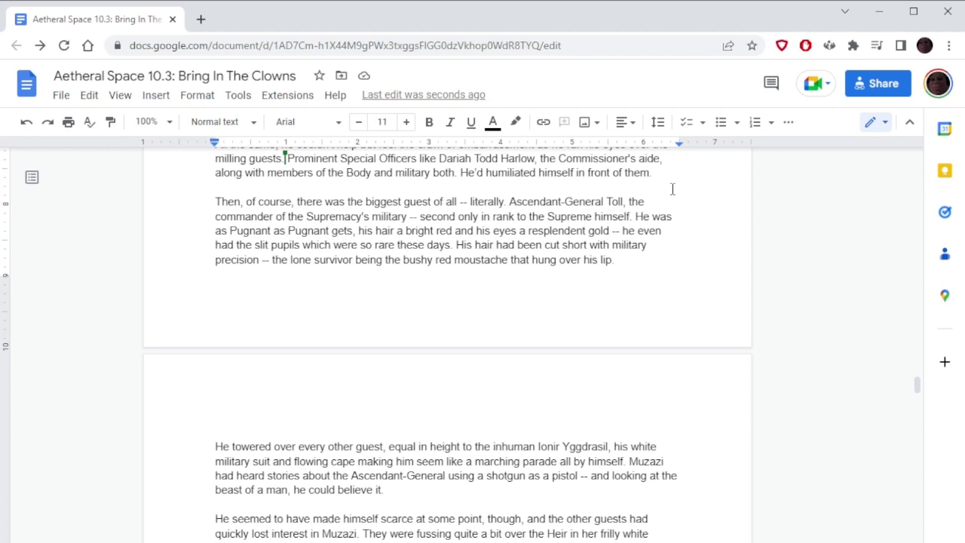
{"action": "scroll", "coordinate": [673, 189], "scroll_direction": "down", "scroll_amount": 1}
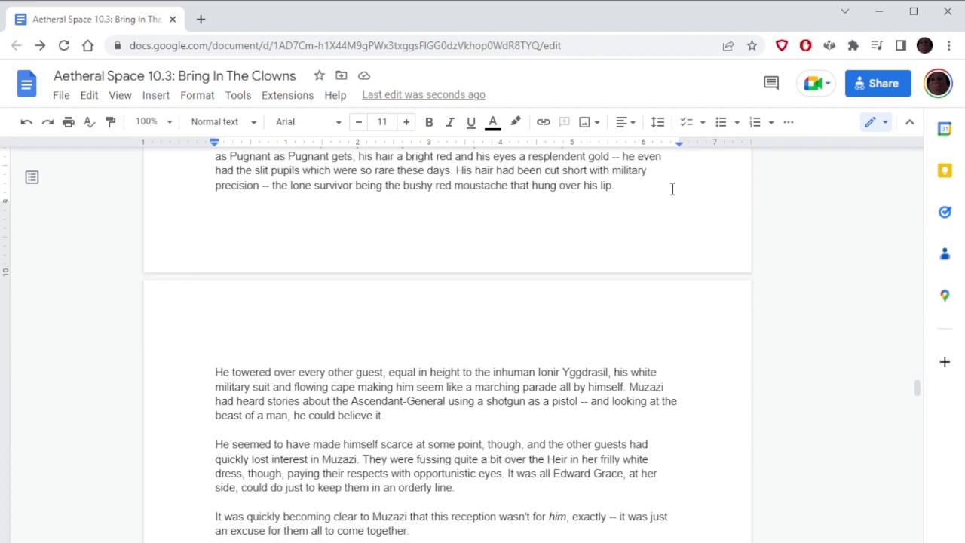
{"action": "scroll", "coordinate": [673, 189], "scroll_direction": "down", "scroll_amount": 2}
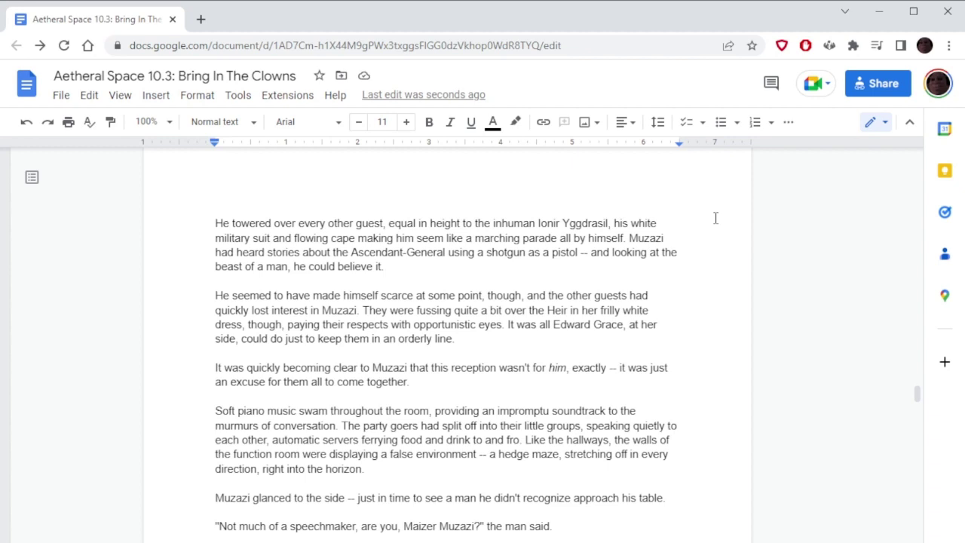
{"action": "scroll", "coordinate": [716, 218], "scroll_direction": "down", "scroll_amount": 2}
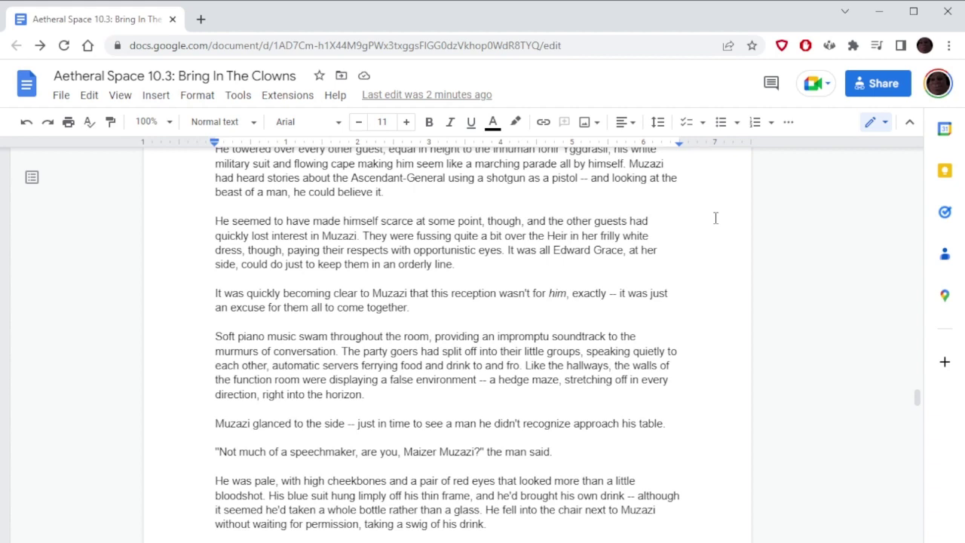
{"action": "scroll", "coordinate": [716, 218], "scroll_direction": "down", "scroll_amount": 2}
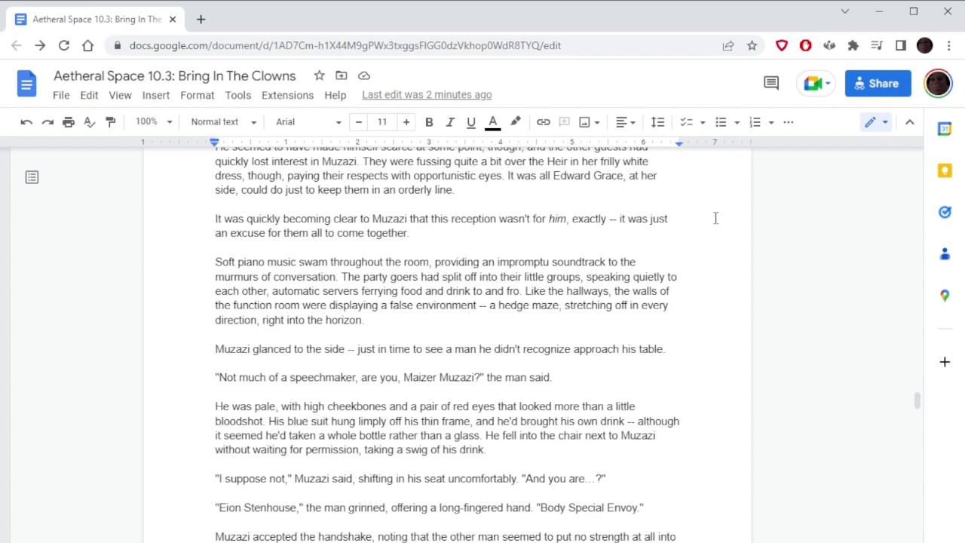
{"action": "scroll", "coordinate": [715, 219], "scroll_direction": "down", "scroll_amount": 1}
{"action": "scroll", "coordinate": [715, 219], "scroll_direction": "up", "scroll_amount": 1}
{"action": "scroll", "coordinate": [702, 224], "scroll_direction": "down", "scroll_amount": 1}
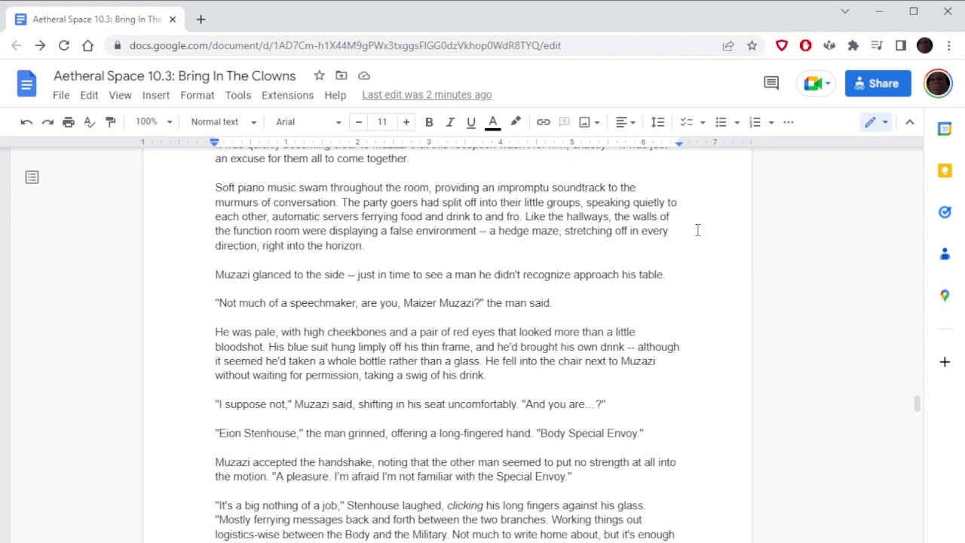
{"action": "scroll", "coordinate": [713, 270], "scroll_direction": "down", "scroll_amount": 2}
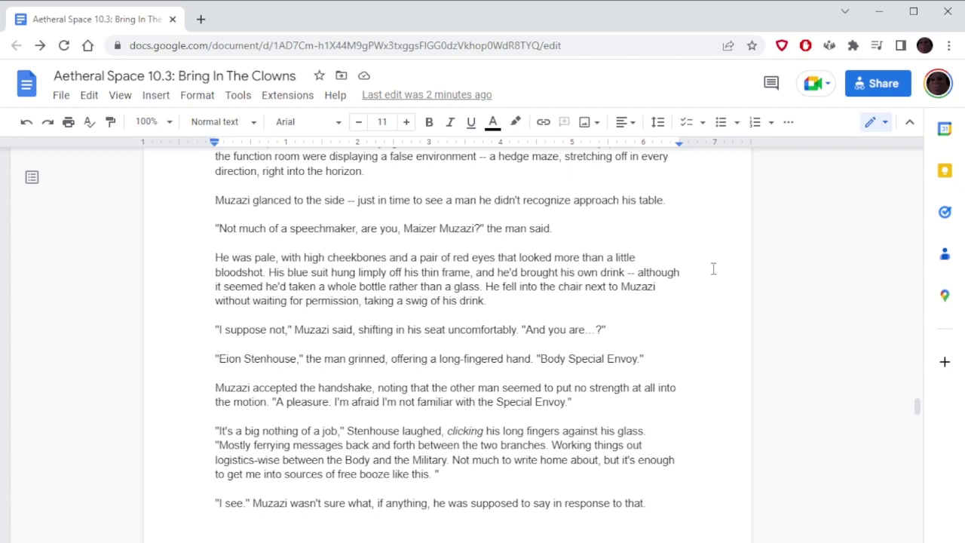
{"action": "scroll", "coordinate": [714, 268], "scroll_direction": "down", "scroll_amount": 1}
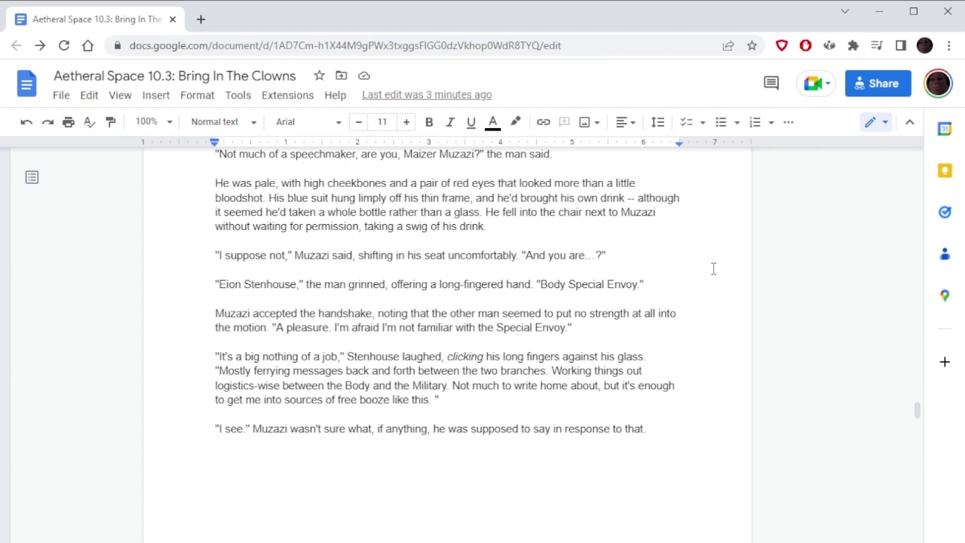
Change "You nervous?" to "You're nervous?" in Stenhouse's question about the Turning of the Heir
{"action": "scroll", "coordinate": [713, 268], "scroll_direction": "down", "scroll_amount": 1}
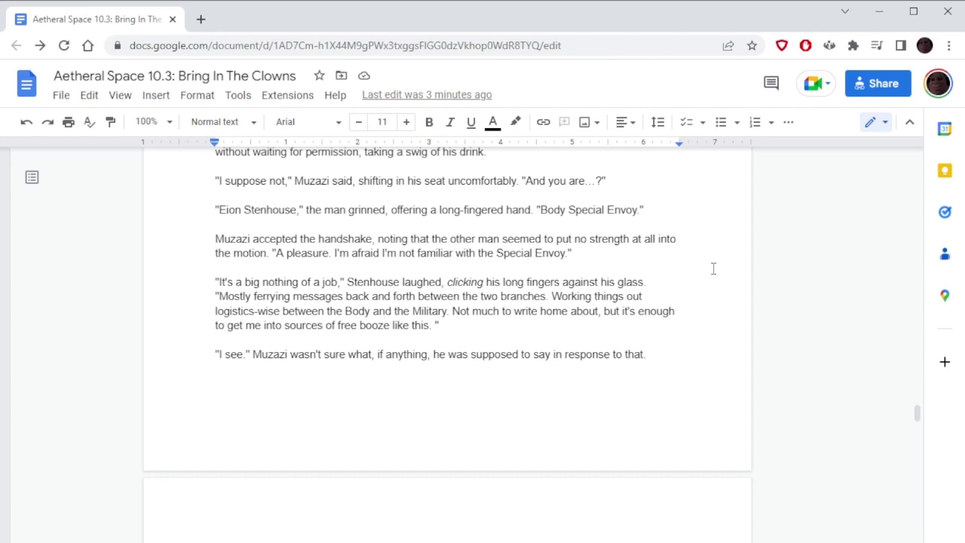
{"action": "scroll", "coordinate": [713, 267], "scroll_direction": "down", "scroll_amount": 1}
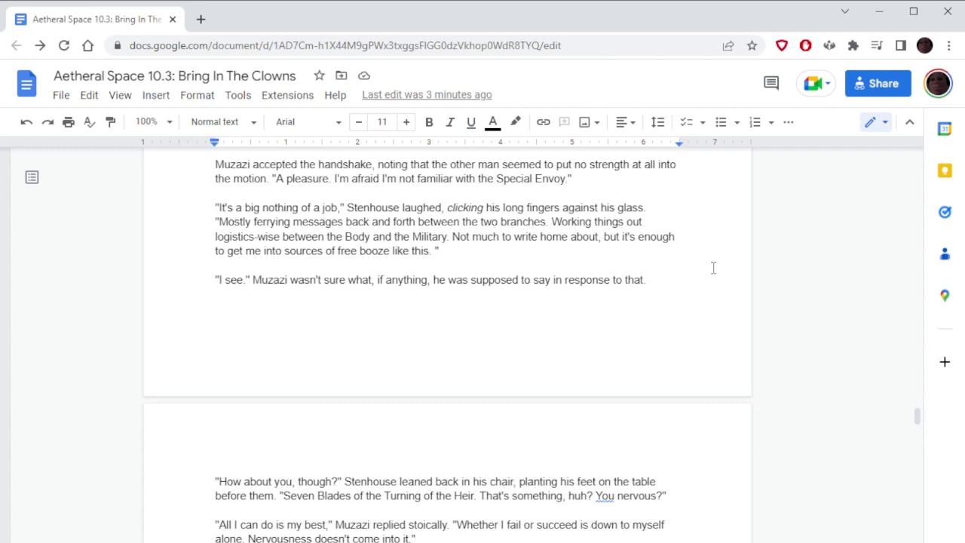
{"action": "left_click", "coordinate": [616, 494]}
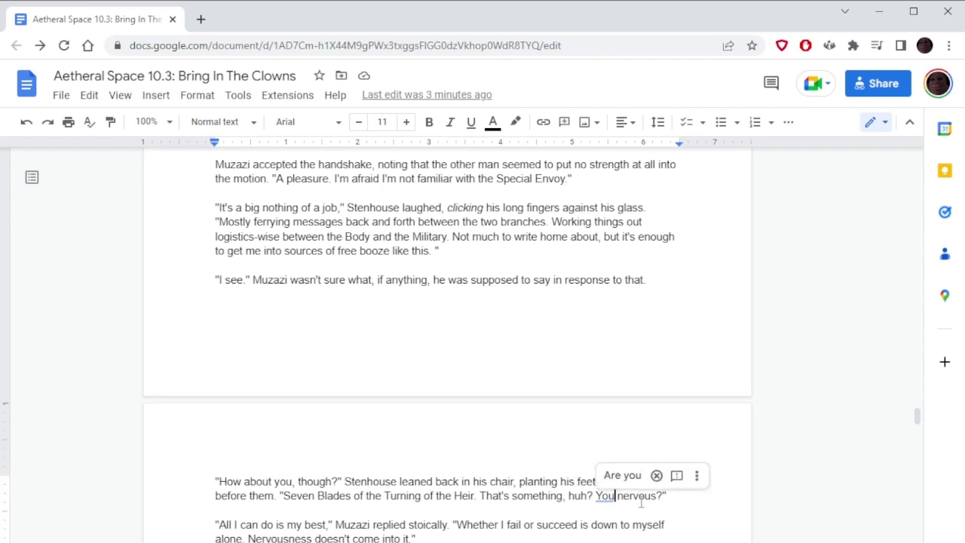
{"action": "type", "text": "'re"}
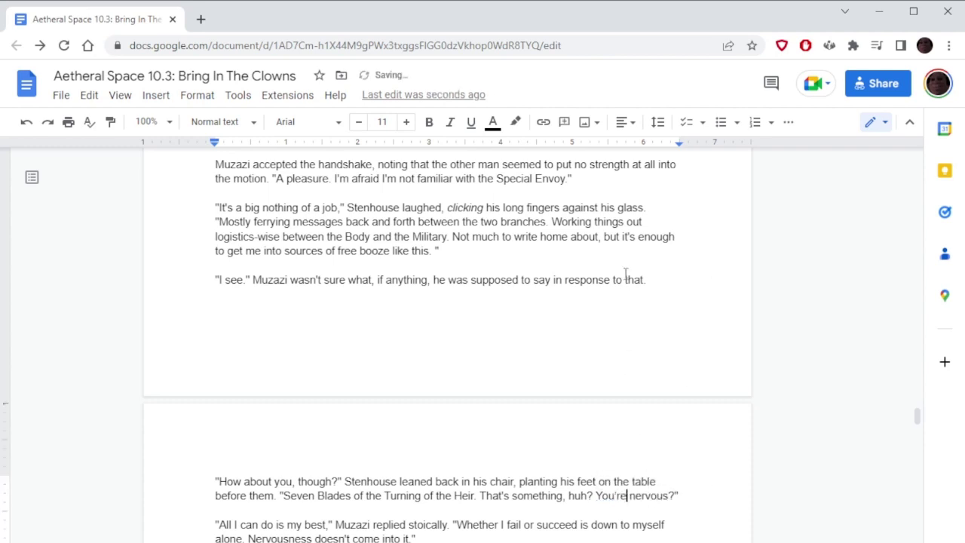
{"action": "left_click", "coordinate": [623, 189]}
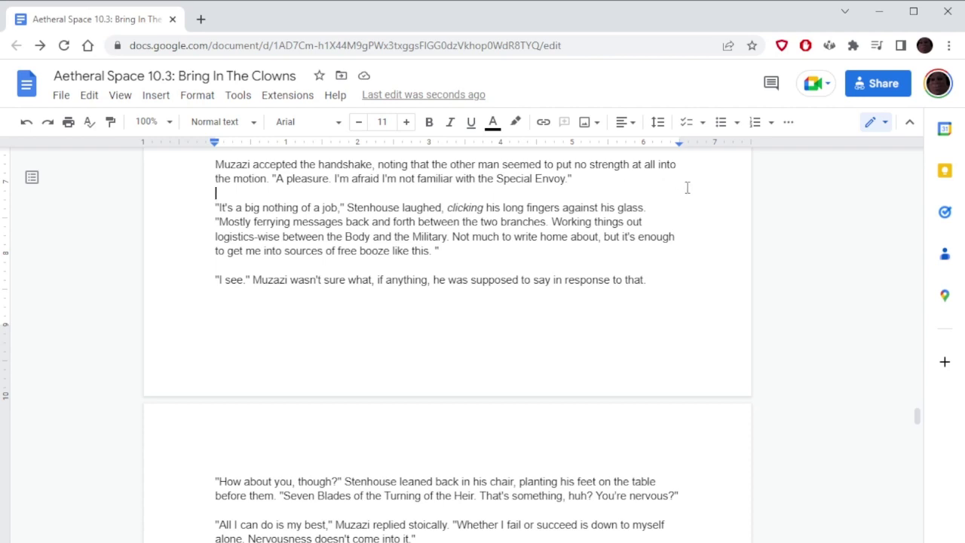
Change "realized" to the British spelling "realised" in Stenhouse's paragraph about Morgan Nacht's predecessor
{"action": "scroll", "coordinate": [688, 188], "scroll_direction": "down", "scroll_amount": 1}
{"action": "scroll", "coordinate": [688, 187], "scroll_direction": "down", "scroll_amount": 3}
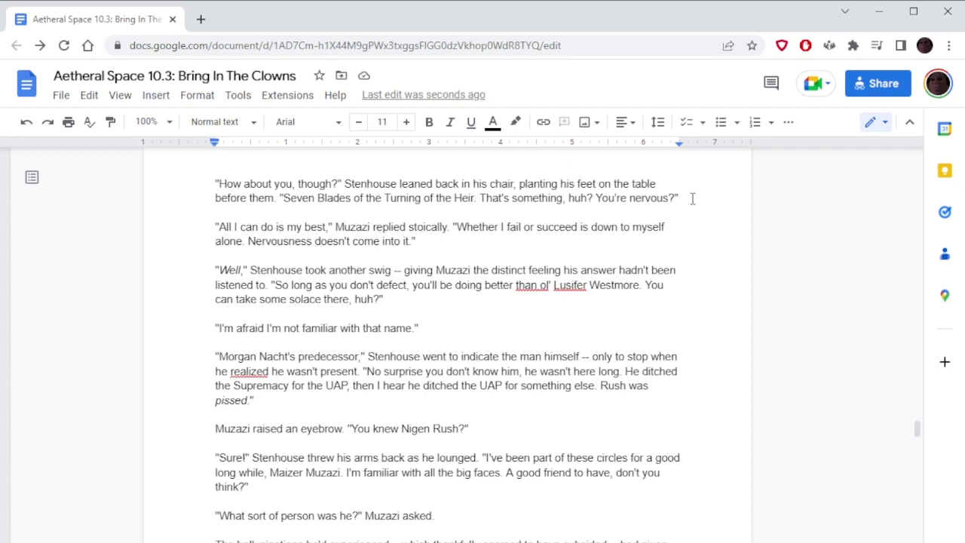
{"action": "left_click", "coordinate": [255, 373]}
{"action": "left_click", "coordinate": [266, 315]}
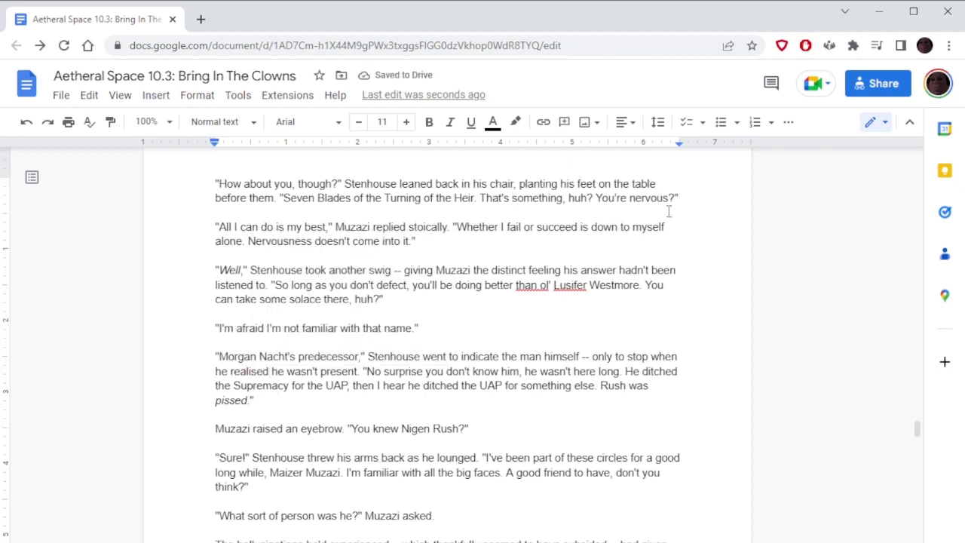
Change "idolized" to the British spelling "idolised" in the paragraph about Muzazi's view of Nigen Rush
{"action": "scroll", "coordinate": [693, 225], "scroll_direction": "down", "scroll_amount": 1}
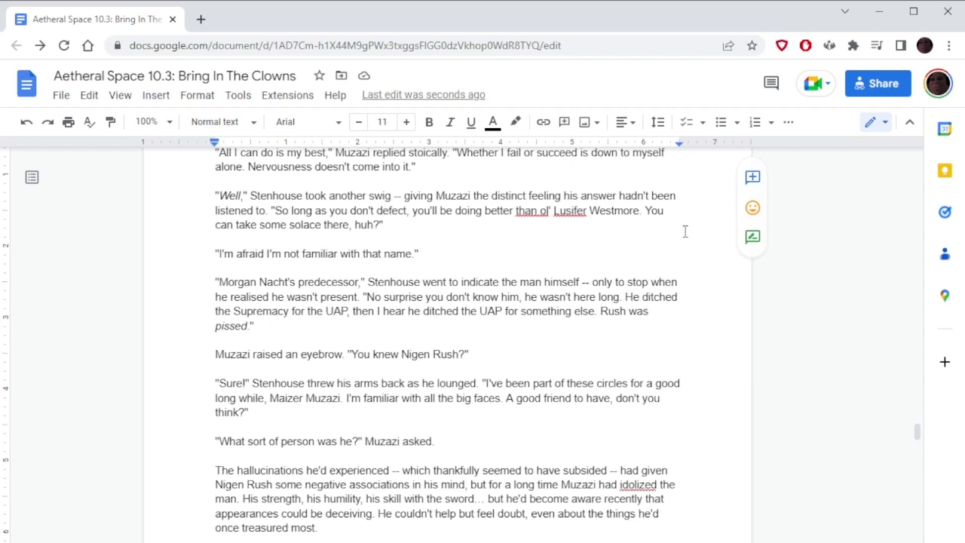
{"action": "scroll", "coordinate": [685, 231], "scroll_direction": "down", "scroll_amount": 2}
{"action": "scroll", "coordinate": [681, 241], "scroll_direction": "down", "scroll_amount": 1}
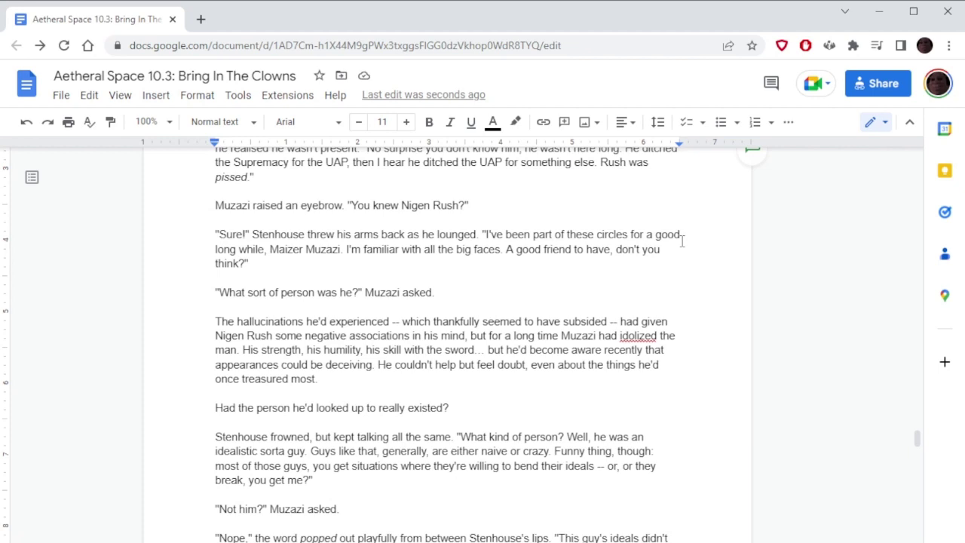
{"action": "left_click", "coordinate": [638, 336]}
{"action": "left_click", "coordinate": [543, 281]}
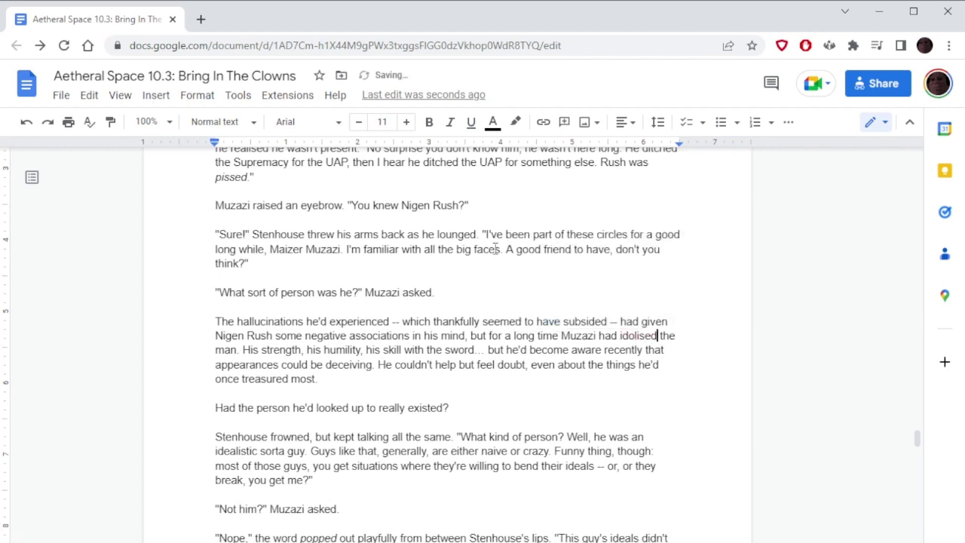
{"action": "left_click", "coordinate": [499, 187]}
Insert "now" before "subsided" in the sentence about Muzazi's hallucinations
{"action": "left_click", "coordinate": [565, 322]}
{"action": "type", "text": "now"}
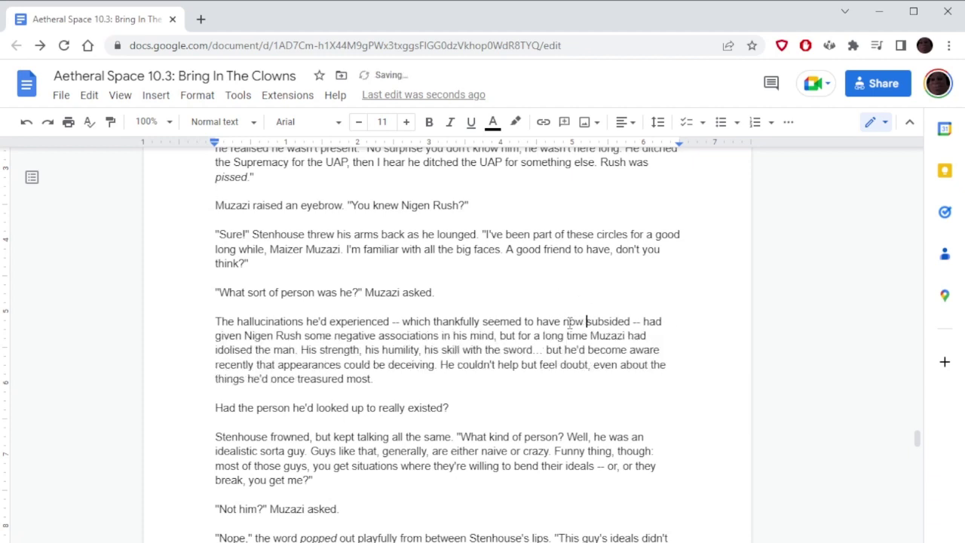
{"action": "left_click", "coordinate": [618, 307]}
Insert "own" so that Stenhouse raises his hands "up and down his own body"
{"action": "scroll", "coordinate": [704, 302], "scroll_direction": "down", "scroll_amount": 3}
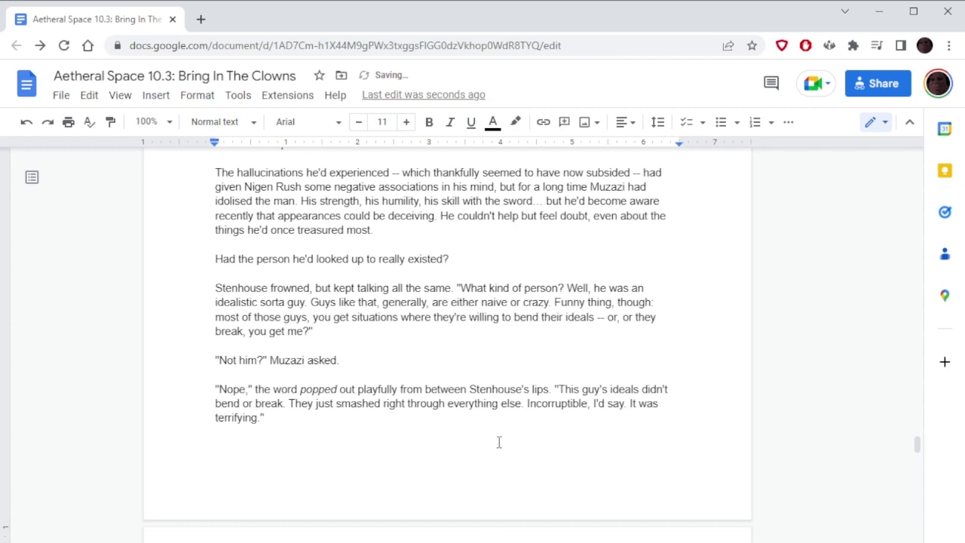
{"action": "left_click", "coordinate": [505, 262]}
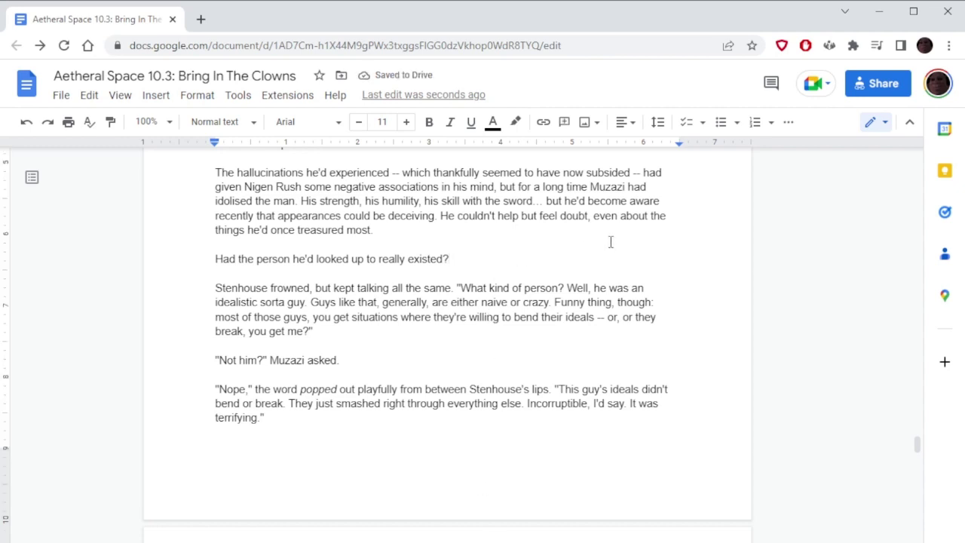
{"action": "scroll", "coordinate": [675, 238], "scroll_direction": "down", "scroll_amount": 3}
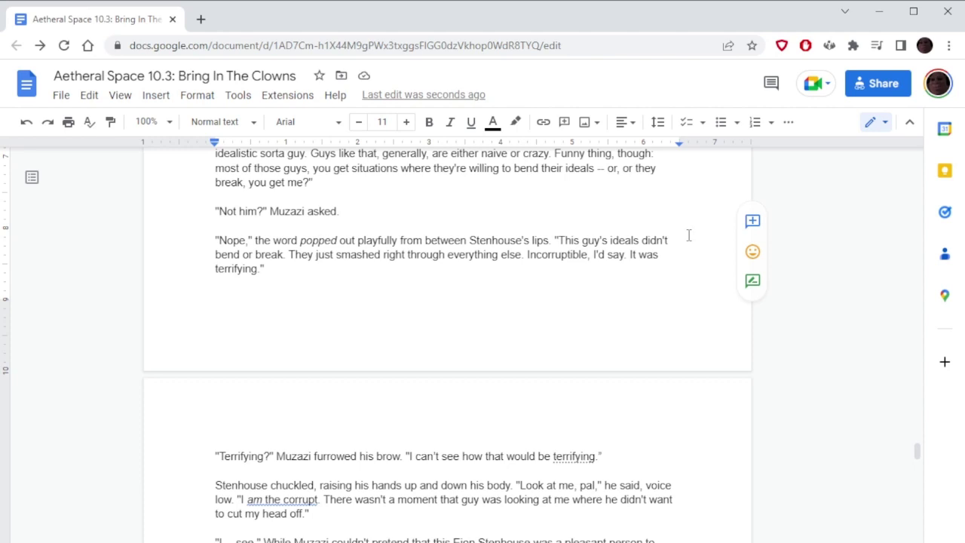
{"action": "scroll", "coordinate": [689, 235], "scroll_direction": "down", "scroll_amount": 3}
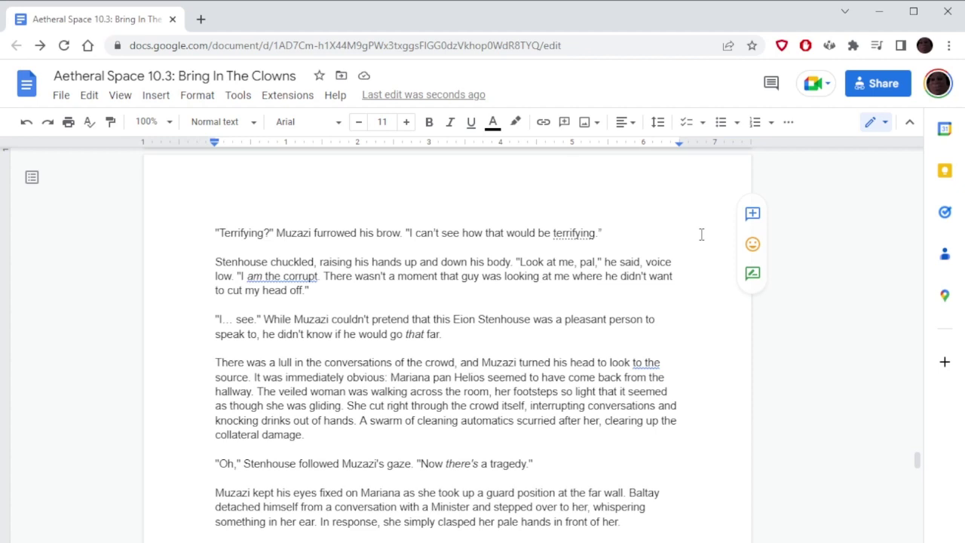
{"action": "left_click", "coordinate": [488, 262]}
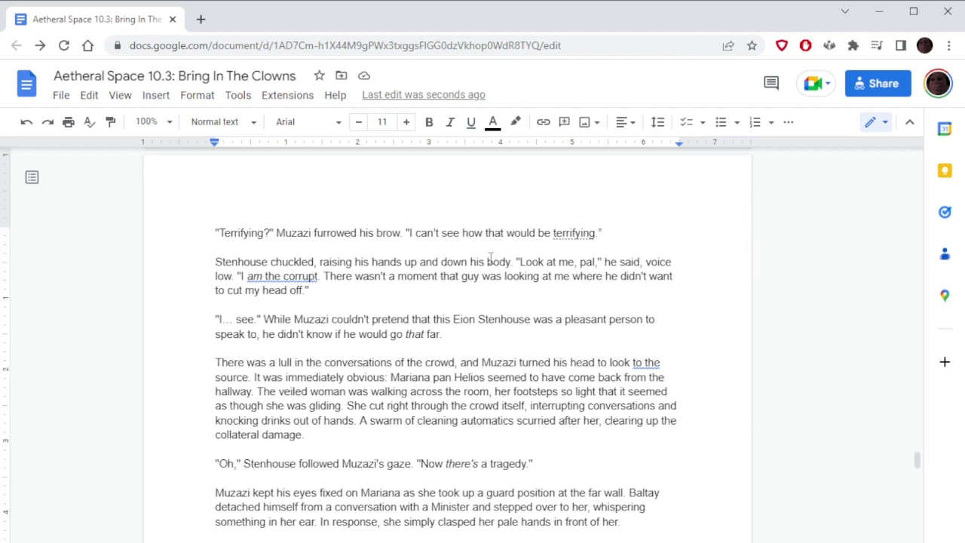
{"action": "type", "text": "own"}
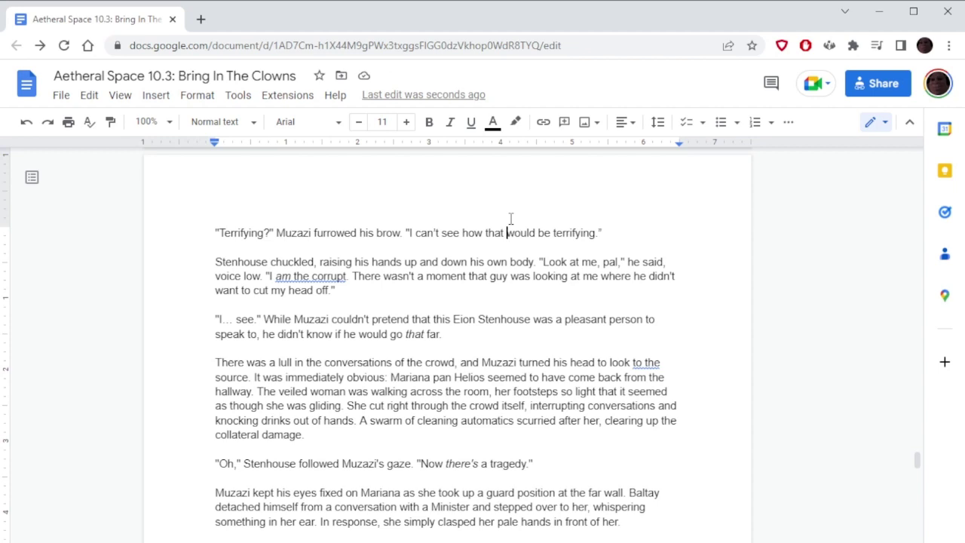
Add the cut-off line "Real real real --" after "if you catch my drift." in Stenhouse's dialogue, italicising only the last "real"
{"action": "scroll", "coordinate": [671, 248], "scroll_direction": "down", "scroll_amount": 1}
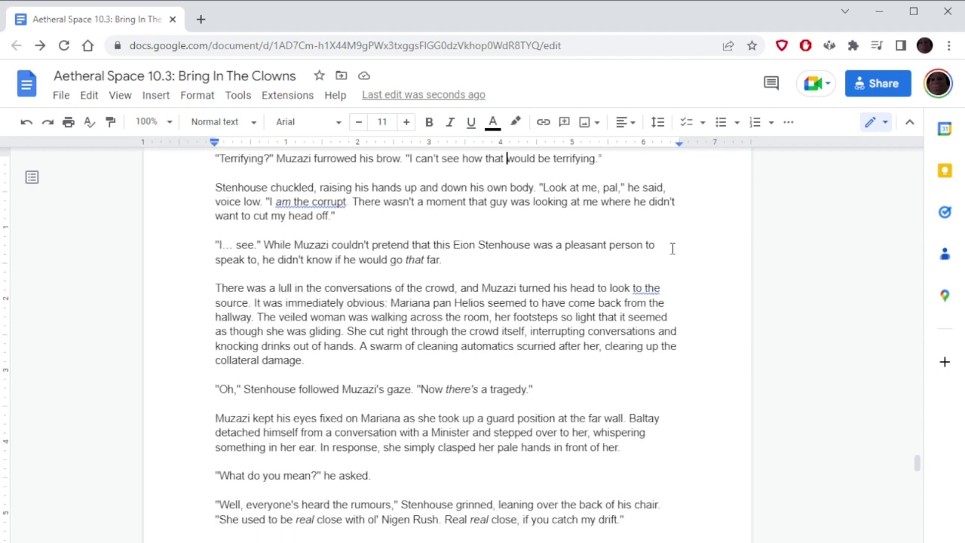
{"action": "scroll", "coordinate": [705, 249], "scroll_direction": "down", "scroll_amount": 1}
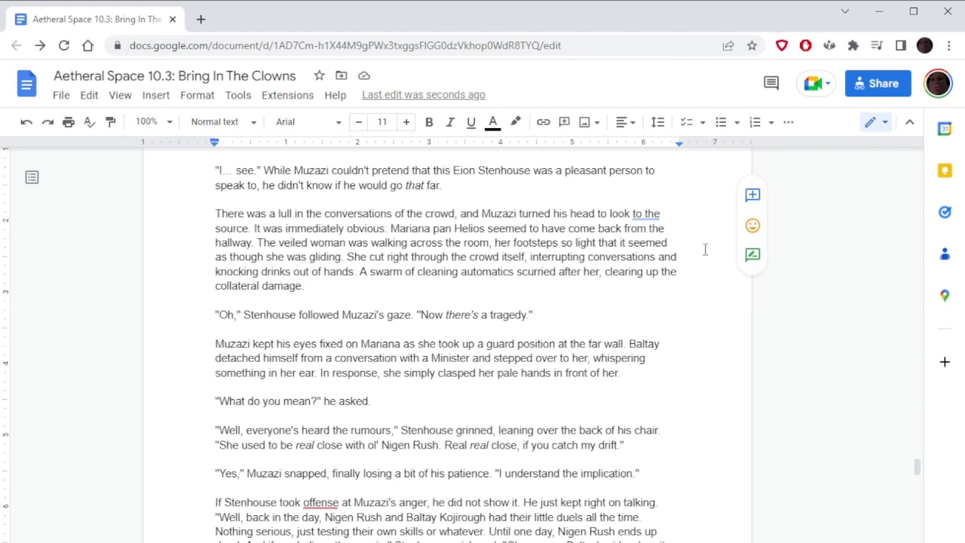
{"action": "left_click", "coordinate": [623, 445]}
{"action": "type", "text": "Real"}
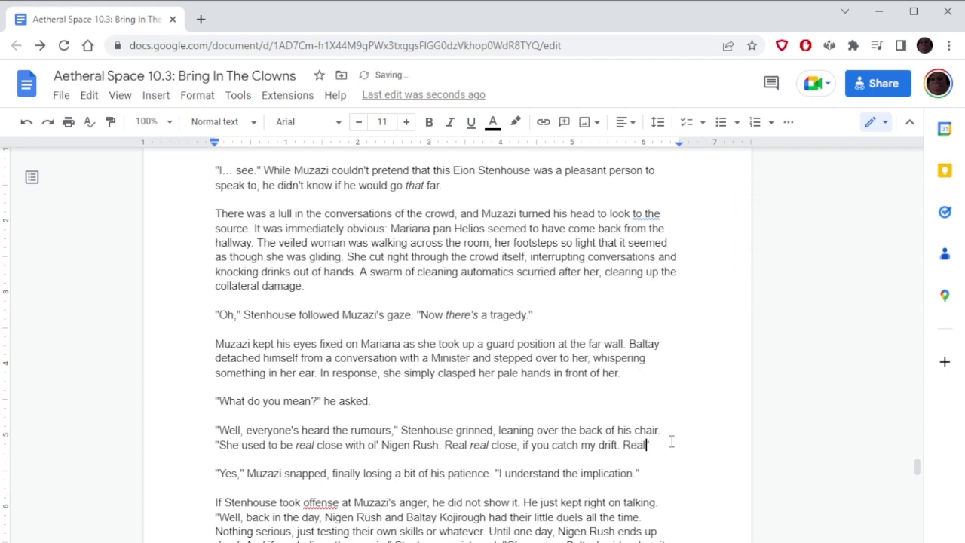
{"action": "type", "text": " real"}
{"action": "key", "text": "ctrl+i"}
{"action": "type", "text": "real rea"}
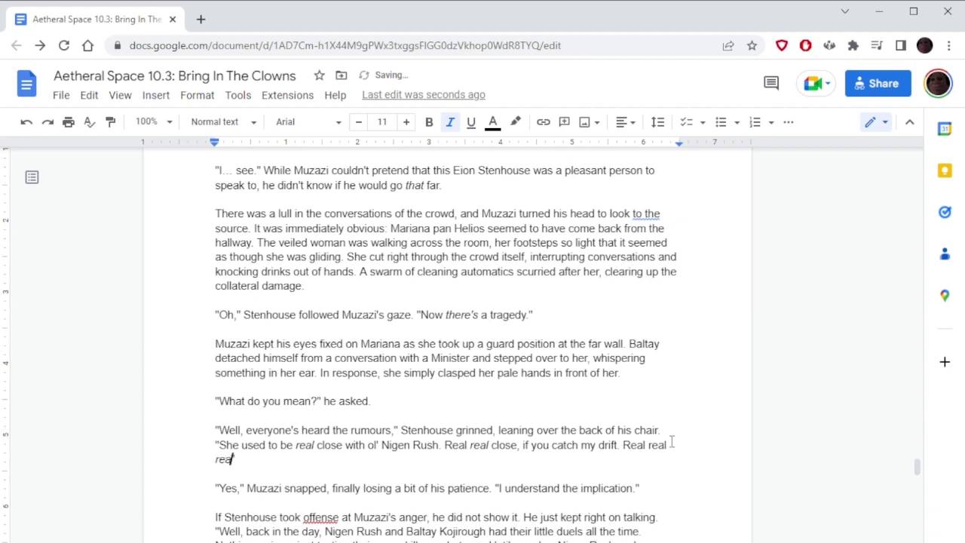
{"action": "type", "text": "l"}
{"action": "key", "text": "ctrl+i"}
{"action": "type", "text": "--"}
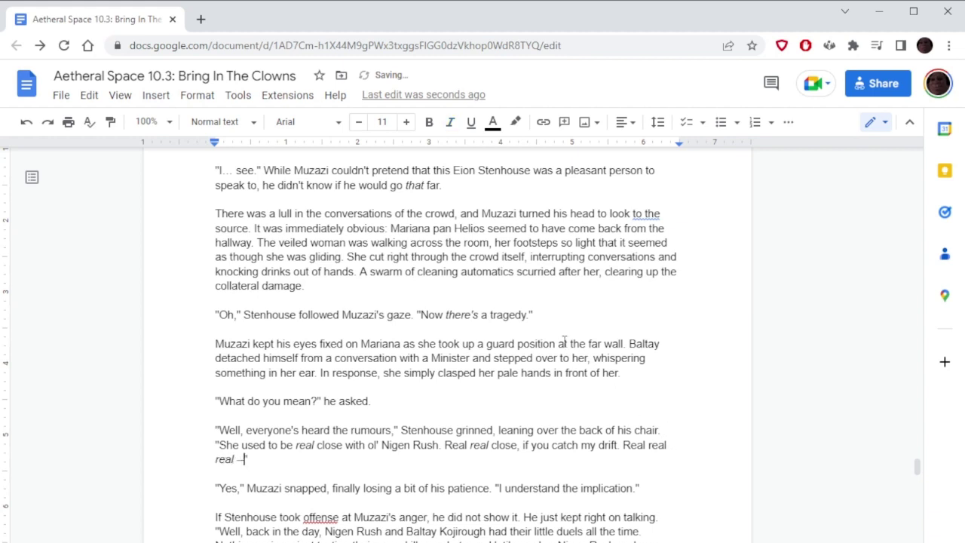
{"action": "left_click", "coordinate": [543, 187]}
Remove "in front of her" so the sentence about Mariana ends with "clasped her pale hands."
{"action": "left_click_drag", "start_coordinate": [555, 373], "coordinate": [620, 373]}
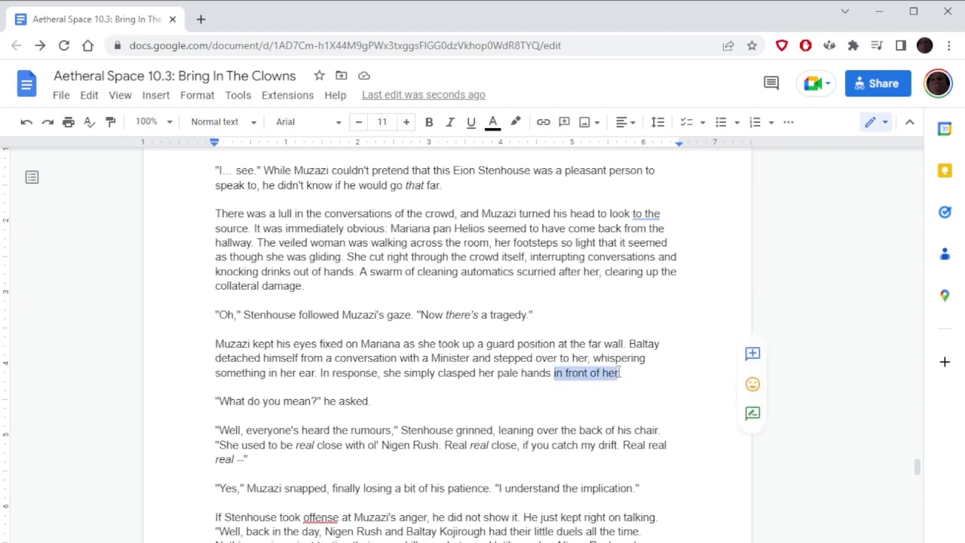
{"action": "key", "text": "BackSpace"}
{"action": "key", "text": "BackSpace"}
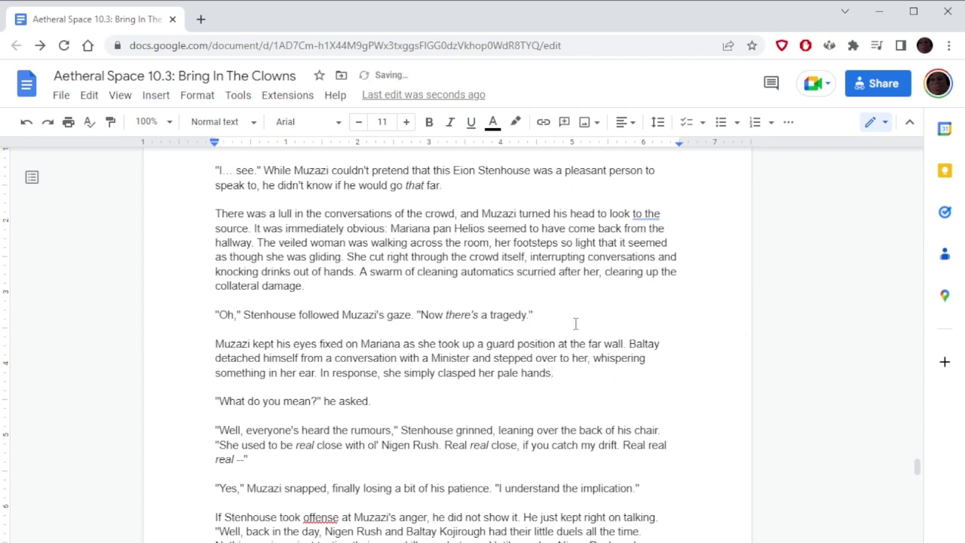
{"action": "left_click", "coordinate": [599, 298]}
Change "offense" to the British spelling "offence" in the sentence about Stenhouse's reaction to Muzazi's anger
{"action": "scroll", "coordinate": [676, 255], "scroll_direction": "down", "scroll_amount": 3}
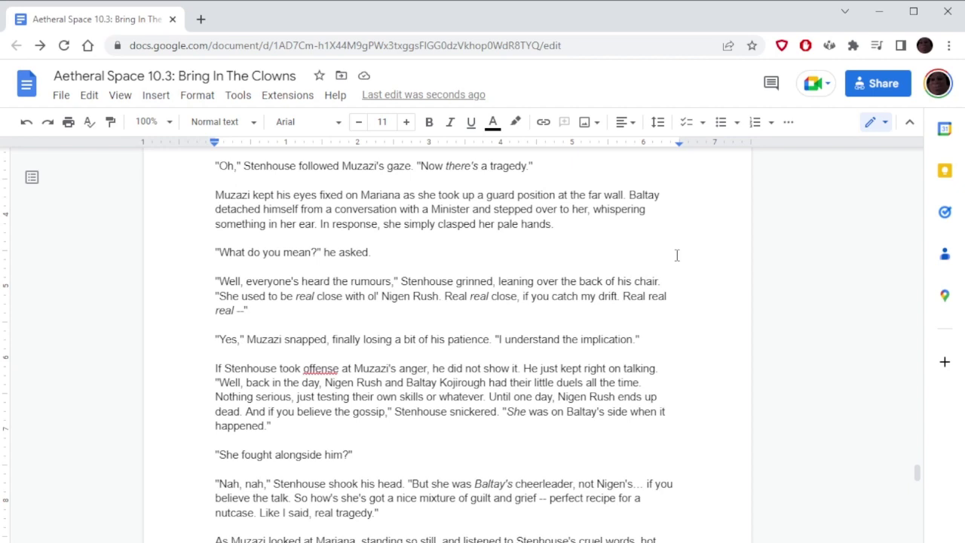
{"action": "left_click", "coordinate": [314, 370]}
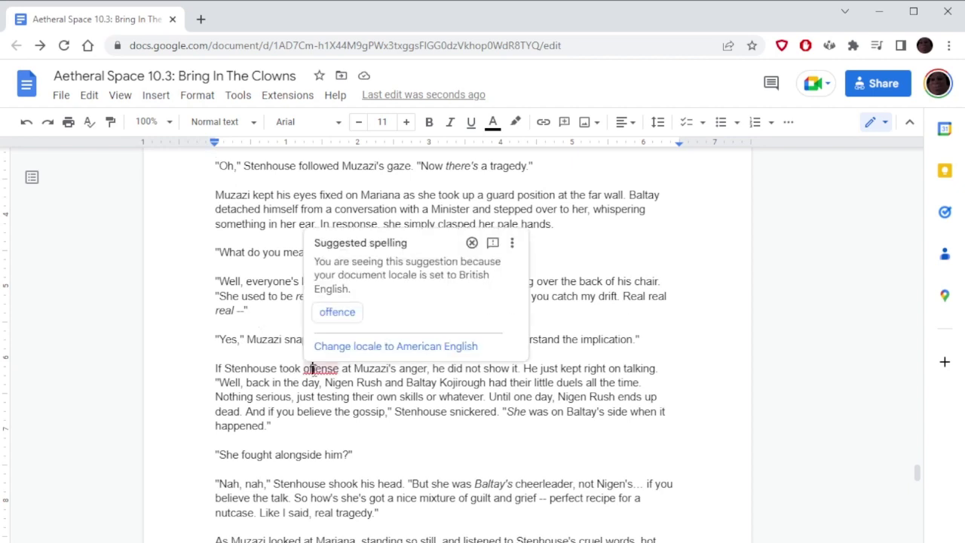
{"action": "left_click", "coordinate": [336, 315]}
{"action": "left_click", "coordinate": [479, 237]}
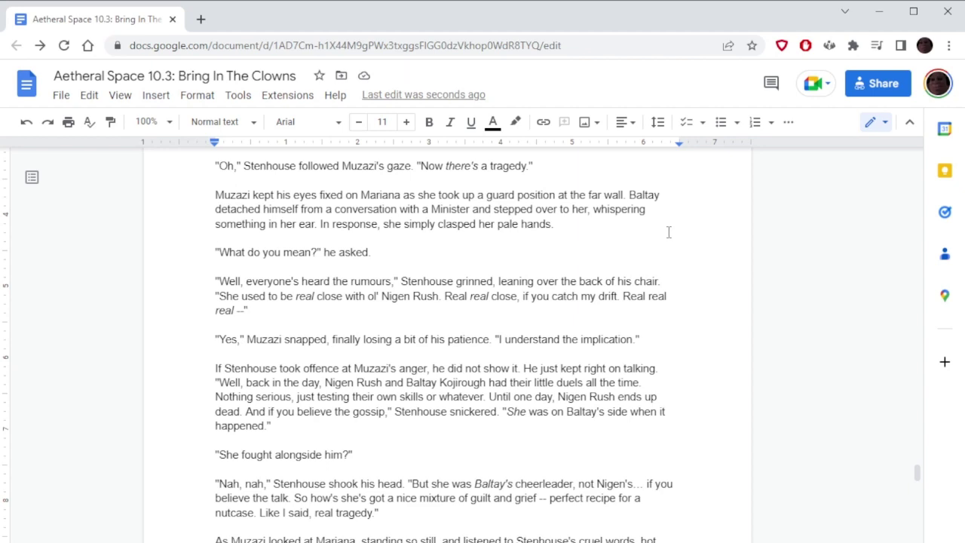
Correct "So how's she's got" to "So now she's got" in Stenhouse's line about guilt and grief
{"action": "scroll", "coordinate": [668, 233], "scroll_direction": "down", "scroll_amount": 1}
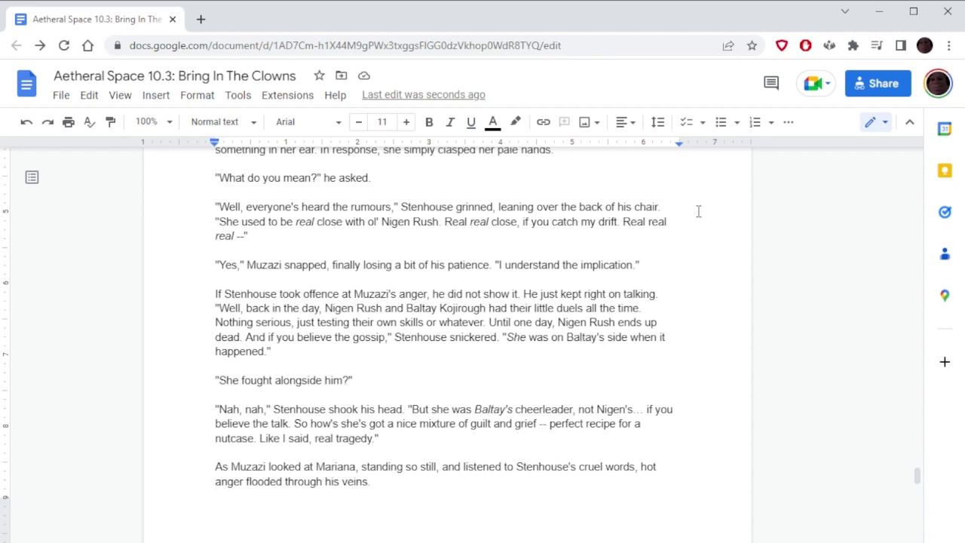
{"action": "scroll", "coordinate": [698, 211], "scroll_direction": "down", "scroll_amount": 1}
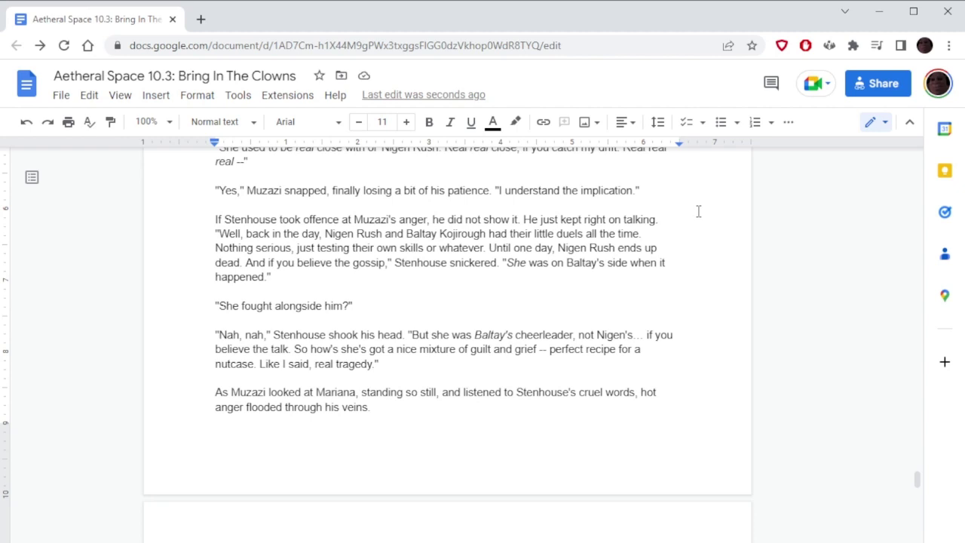
{"action": "scroll", "coordinate": [697, 205], "scroll_direction": "down", "scroll_amount": 1}
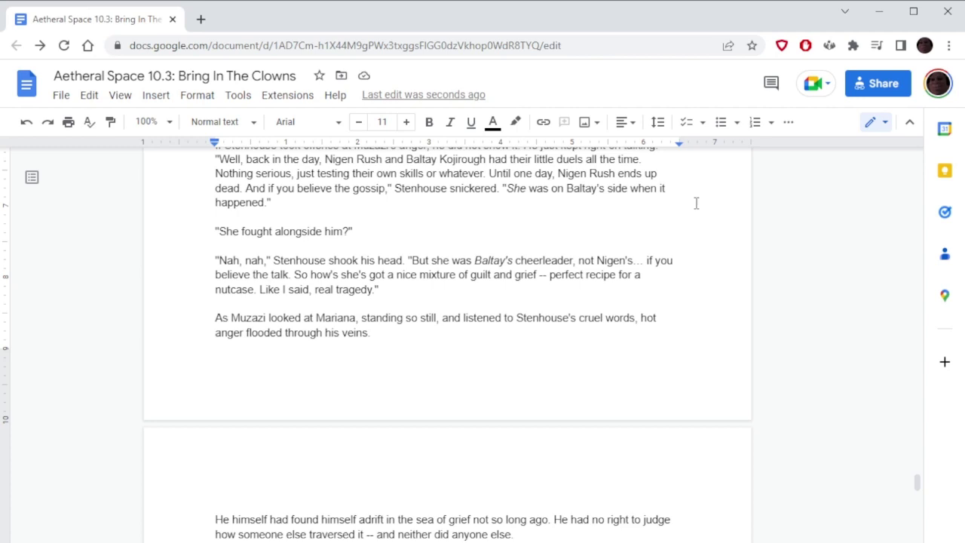
{"action": "left_click", "coordinate": [313, 276]}
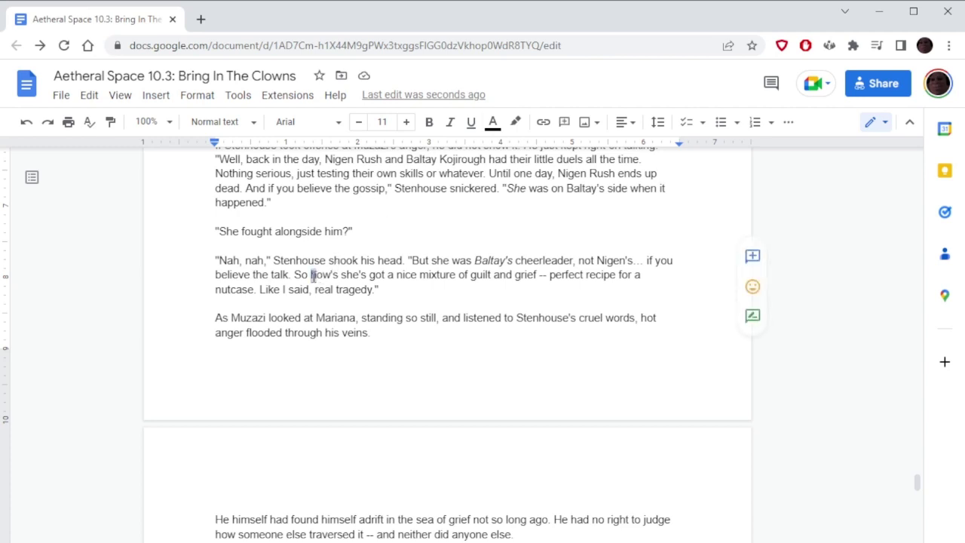
{"action": "left_click", "coordinate": [371, 246]}
{"action": "left_click", "coordinate": [396, 235]}
{"action": "left_click", "coordinate": [402, 217]}
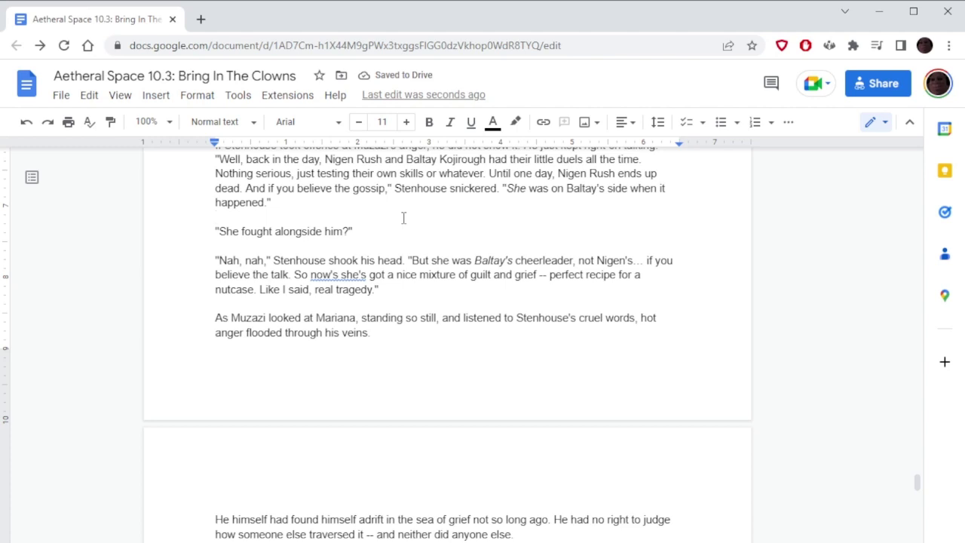
{"action": "left_click", "coordinate": [336, 275]}
{"action": "key", "text": "BackSpace"}
{"action": "key", "text": "BackSpace"}
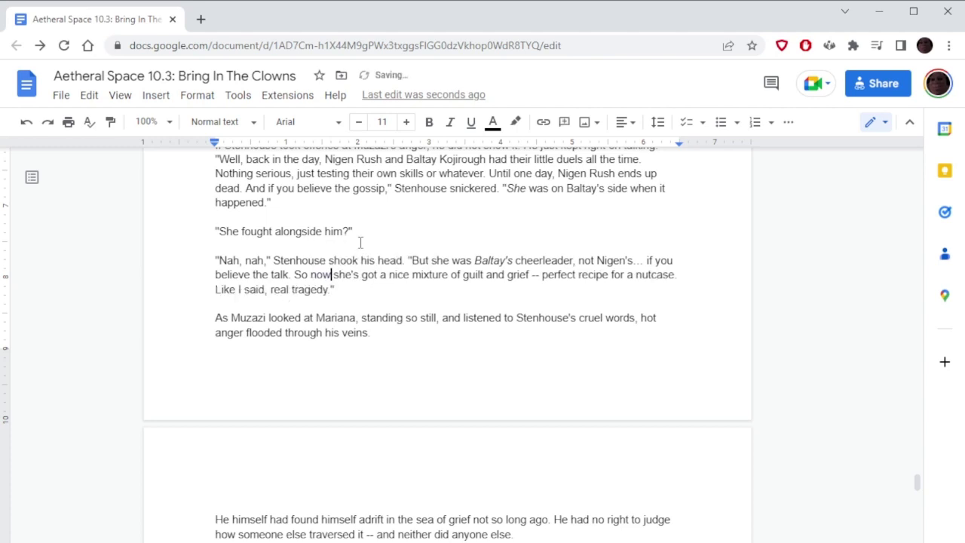
{"action": "left_click", "coordinate": [375, 223]}
Replace "found himself" with "been" so the sentence reads "He himself had been adrift in the sea of grief"
{"action": "left_click_drag", "start_coordinate": [292, 520], "coordinate": [359, 521]}
{"action": "type", "text": "been"}
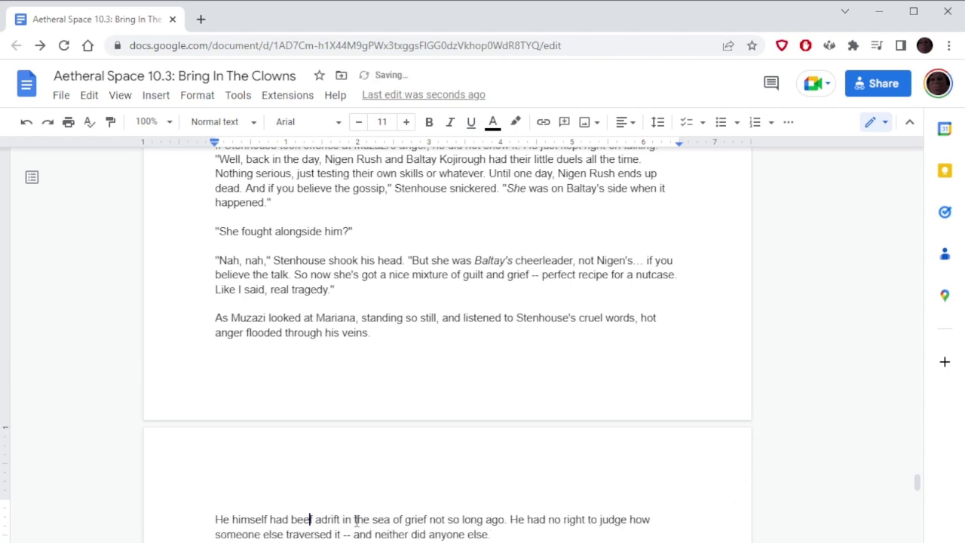
{"action": "left_click", "coordinate": [477, 336]}
{"action": "scroll", "coordinate": [625, 274], "scroll_direction": "down", "scroll_amount": 2}
{"action": "scroll", "coordinate": [699, 263], "scroll_direction": "down", "scroll_amount": 2}
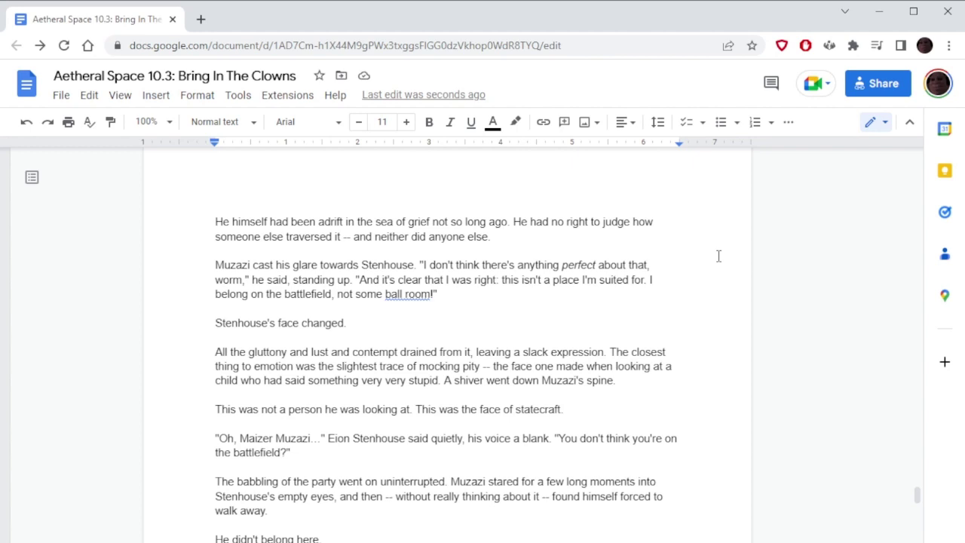
Correct "ball room" to "ballroom" in Muzazi's line about belonging on the battlefield
{"action": "left_click", "coordinate": [400, 291]}
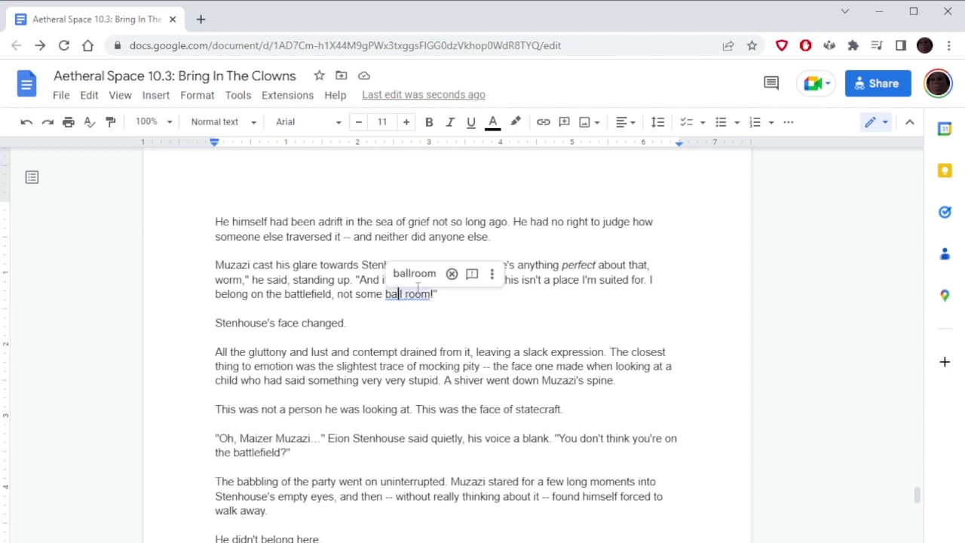
{"action": "left_click", "coordinate": [414, 273]}
{"action": "left_click", "coordinate": [486, 197]}
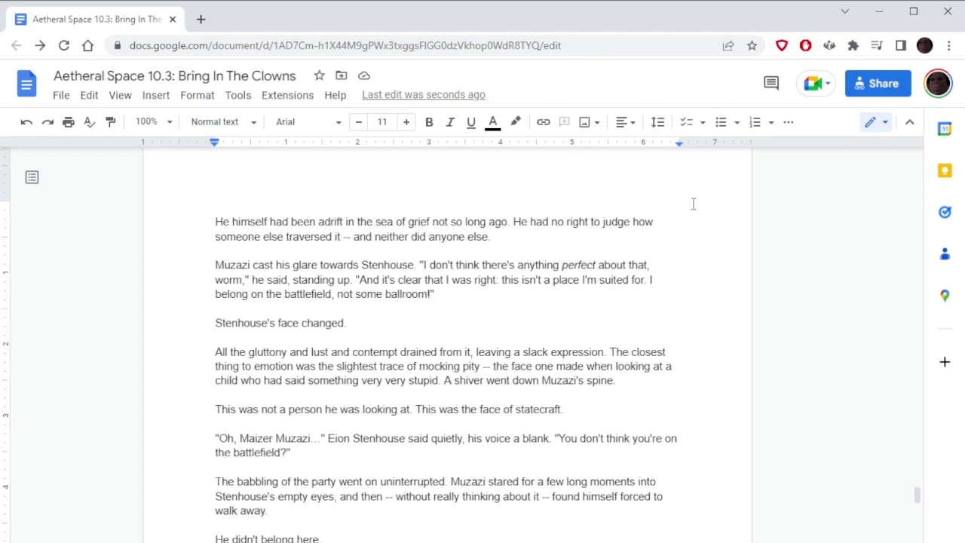
Add "slate" after "his voice a blank" so Stenhouse's voice is described as "a blank slate."
{"action": "scroll", "coordinate": [693, 203], "scroll_direction": "down", "scroll_amount": 2}
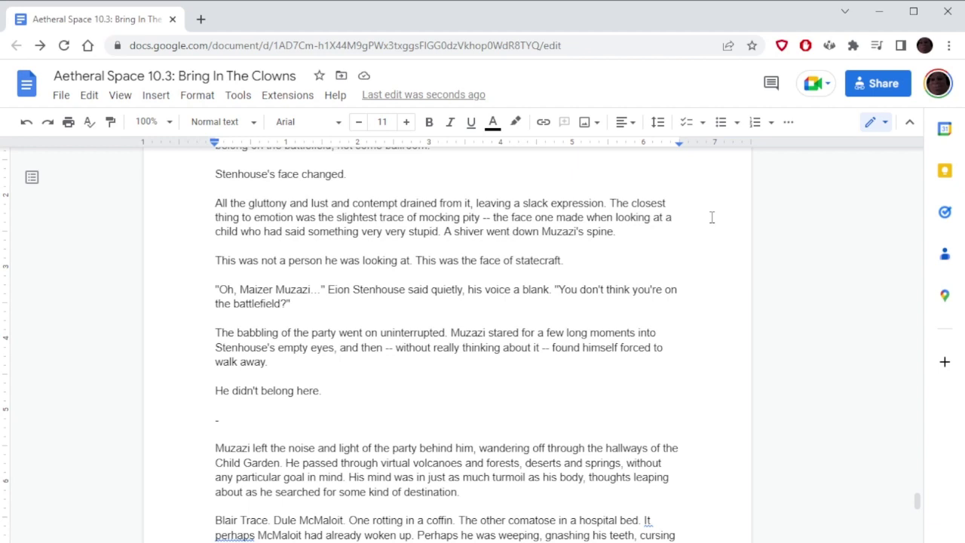
{"action": "scroll", "coordinate": [711, 217], "scroll_direction": "down", "scroll_amount": 2}
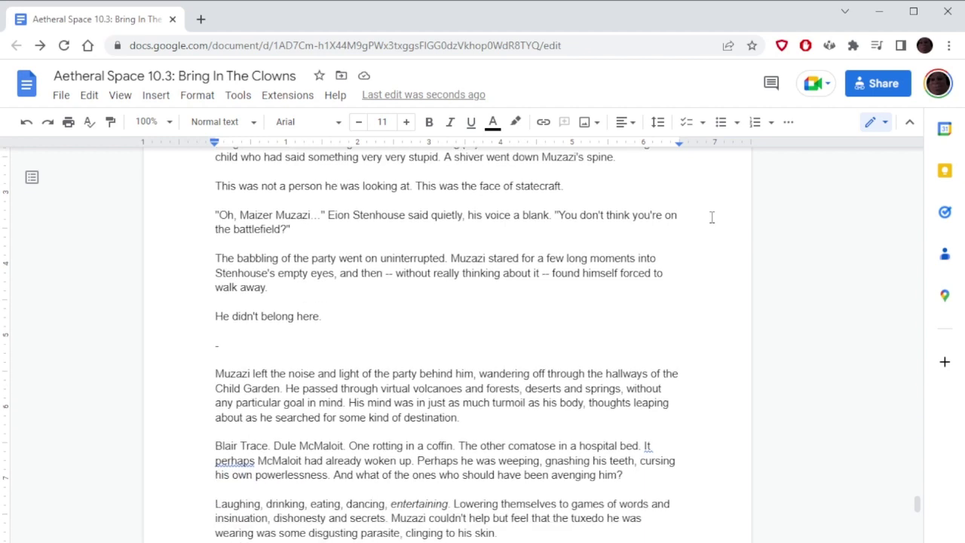
{"action": "left_click", "coordinate": [551, 215]}
{"action": "key", "text": "BackSpace"}
{"action": "type", "text": "slate."}
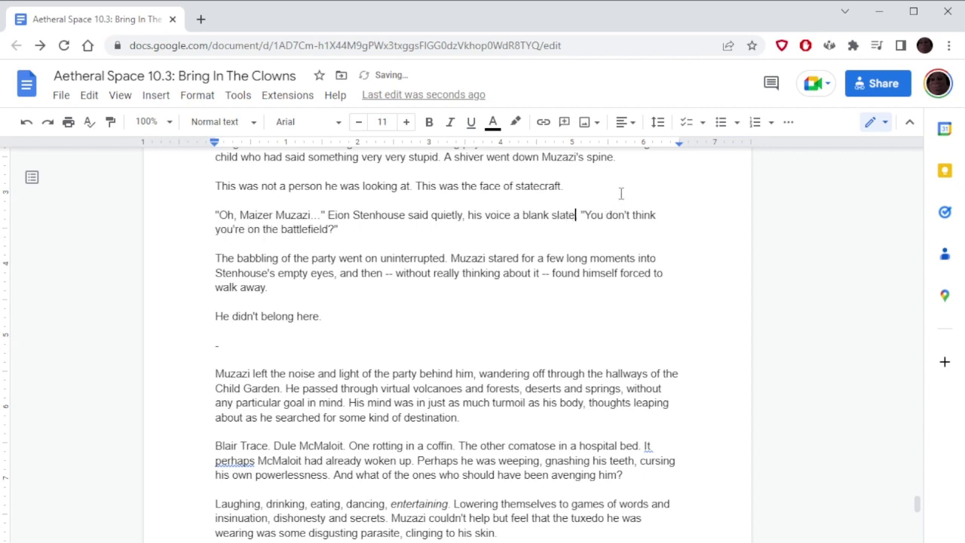
{"action": "left_click", "coordinate": [647, 182]}
Correct "It perhaps" to "Perhaps" at the start of the sentence about McMaloit having already woken up
{"action": "left_click", "coordinate": [648, 446]}
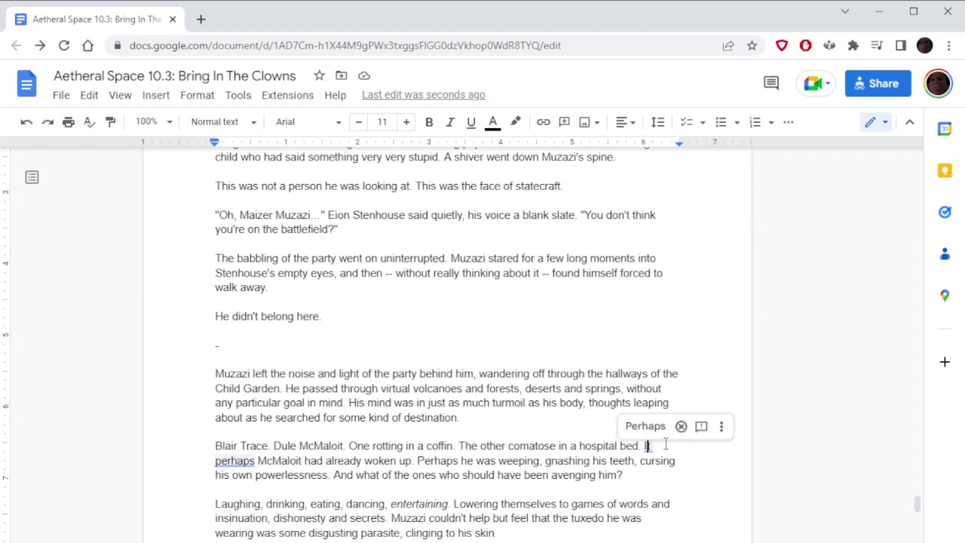
{"action": "left_click", "coordinate": [645, 427]}
Reword the hallway sentence to read "His thoughts were in just as much turmoil as his body, mind leaping about"
{"action": "scroll", "coordinate": [470, 323], "scroll_direction": "down", "scroll_amount": 4}
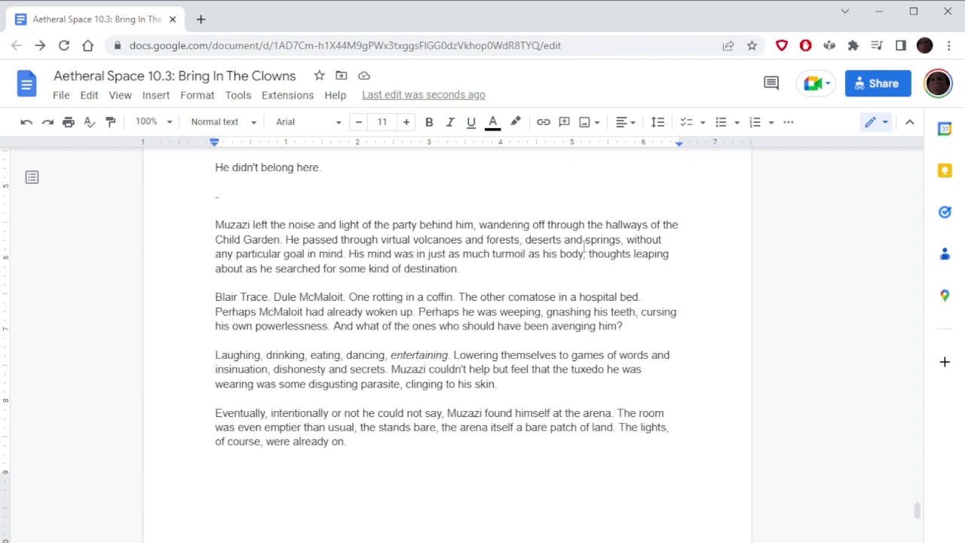
{"action": "left_click_drag", "start_coordinate": [368, 255], "coordinate": [416, 255]}
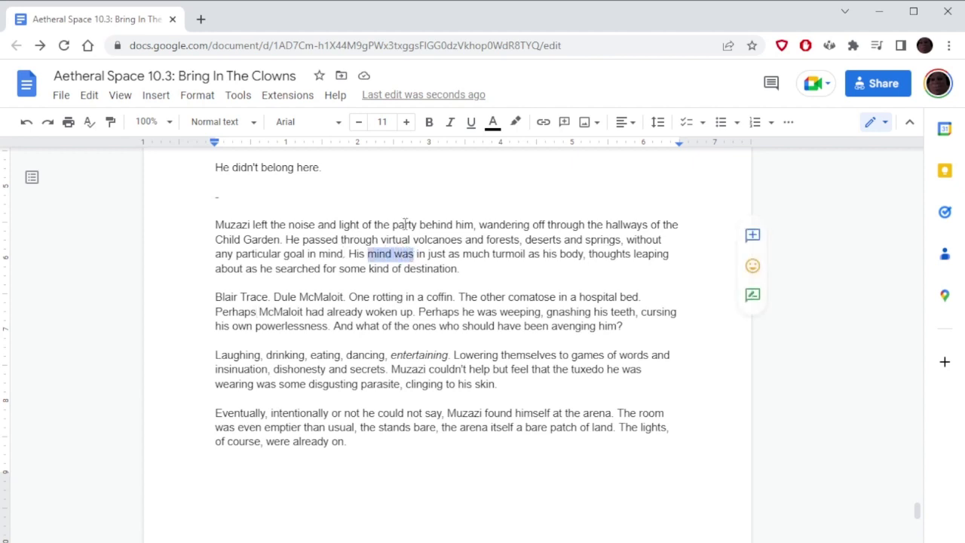
{"action": "type", "text": "thoughts w"}
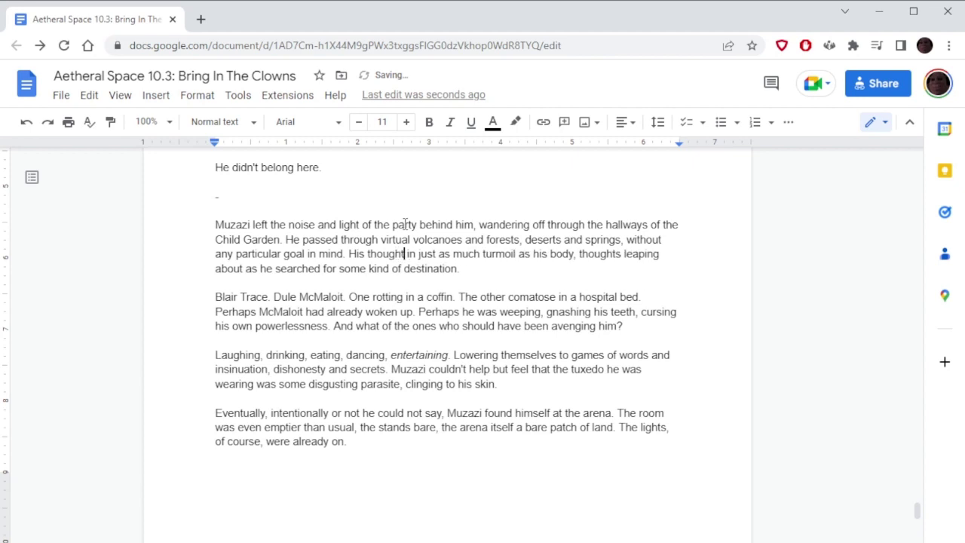
{"action": "type", "text": "ere"}
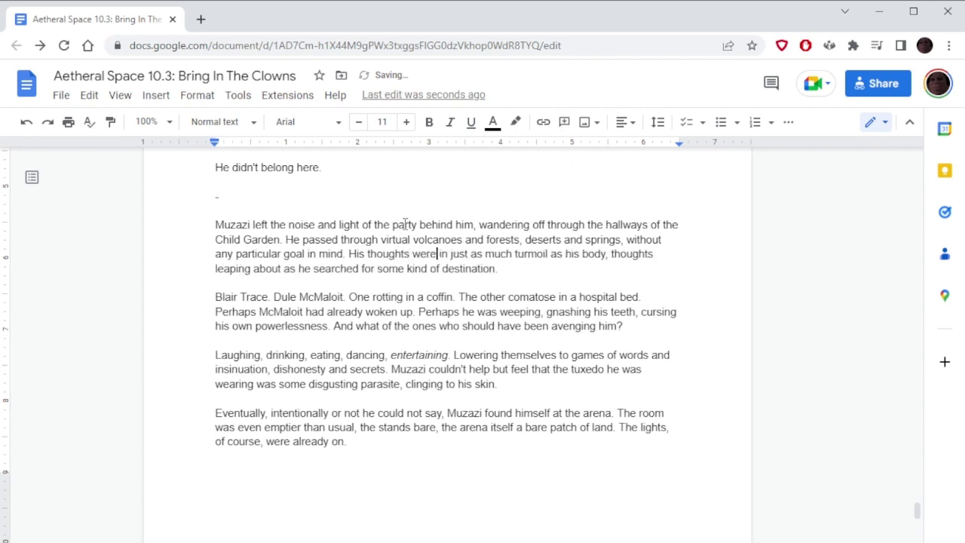
{"action": "left_click", "coordinate": [611, 255]}
{"action": "double_click", "coordinate": [614, 255]}
{"action": "type", "text": "mind leapin"}
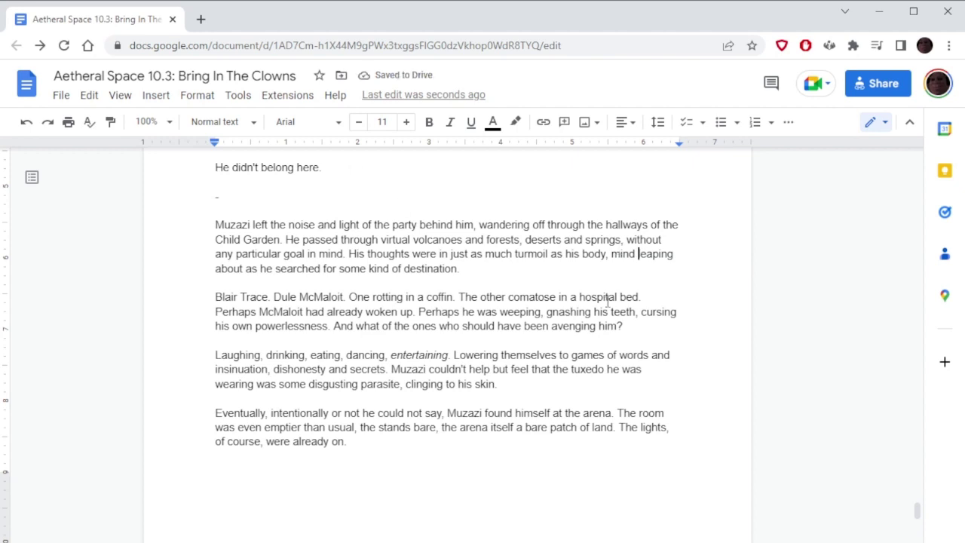
Join the sentences about Blair Trace and Dule McMaloit with a comma to read "One rotting in a coffin, the other comatose"
{"action": "scroll", "coordinate": [612, 299], "scroll_direction": "down", "scroll_amount": 1}
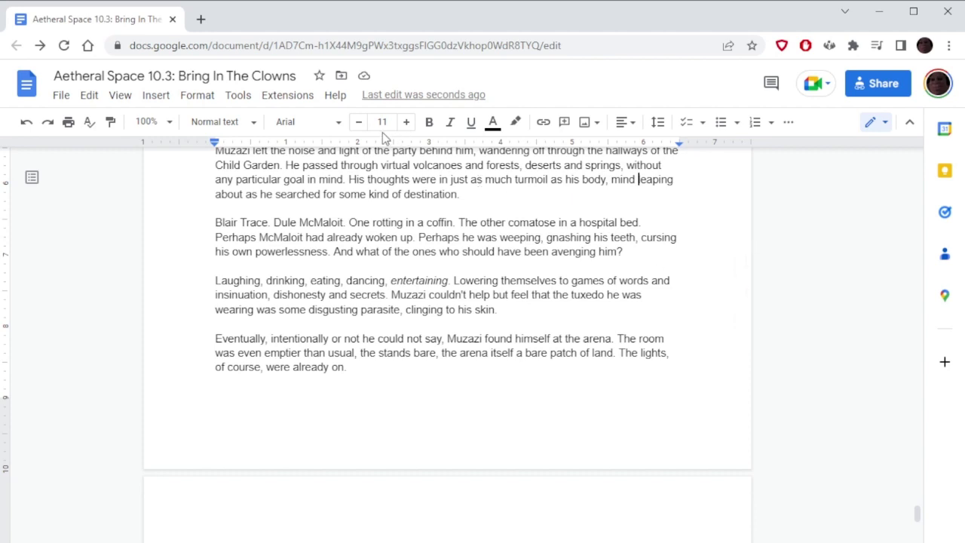
{"action": "left_click_drag", "start_coordinate": [460, 222], "coordinate": [453, 222]}
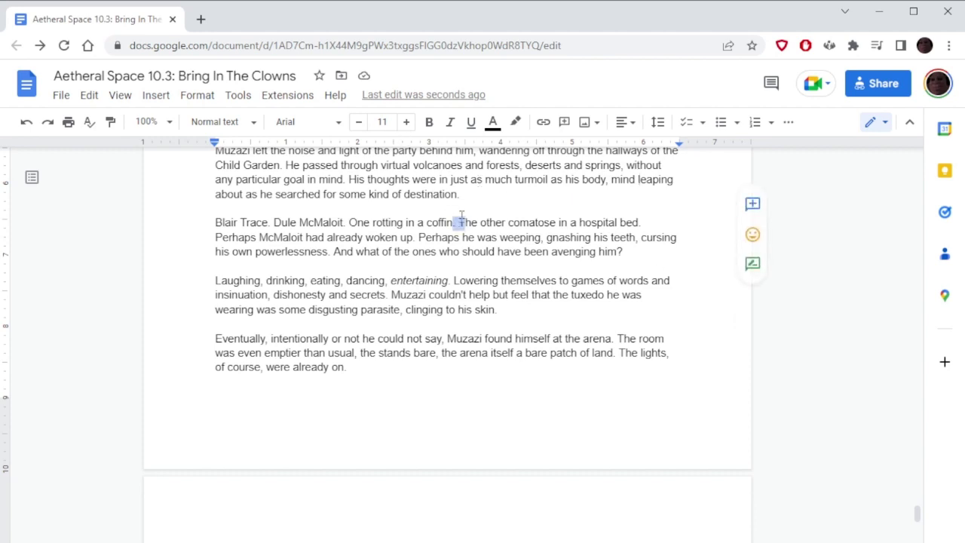
{"action": "type", "text": ","}
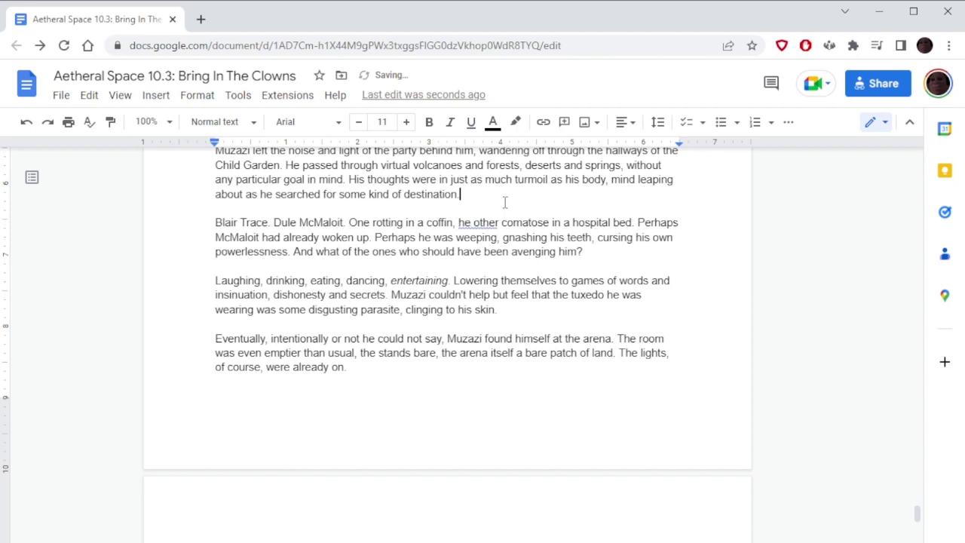
{"action": "left_click", "coordinate": [461, 223]}
{"action": "type", "text": "t"}
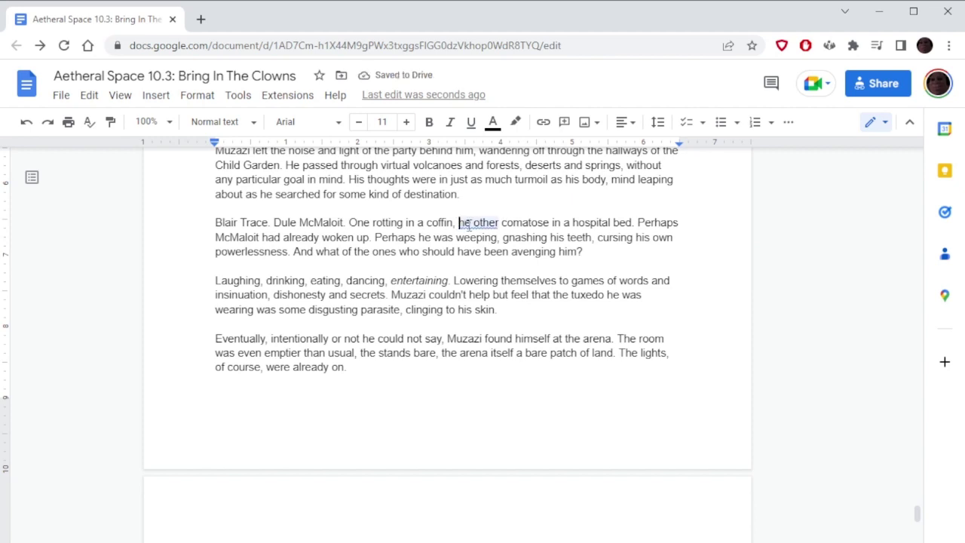
Replace "bare" with "mere" in the description of the arena as a patch of land
{"action": "scroll", "coordinate": [712, 301], "scroll_direction": "down", "scroll_amount": 1}
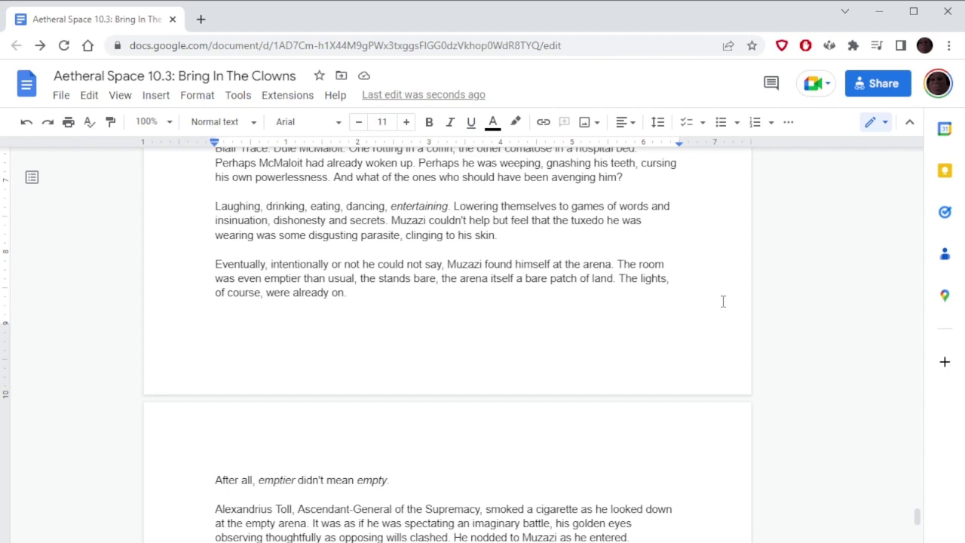
{"action": "scroll", "coordinate": [722, 301], "scroll_direction": "down", "scroll_amount": 2}
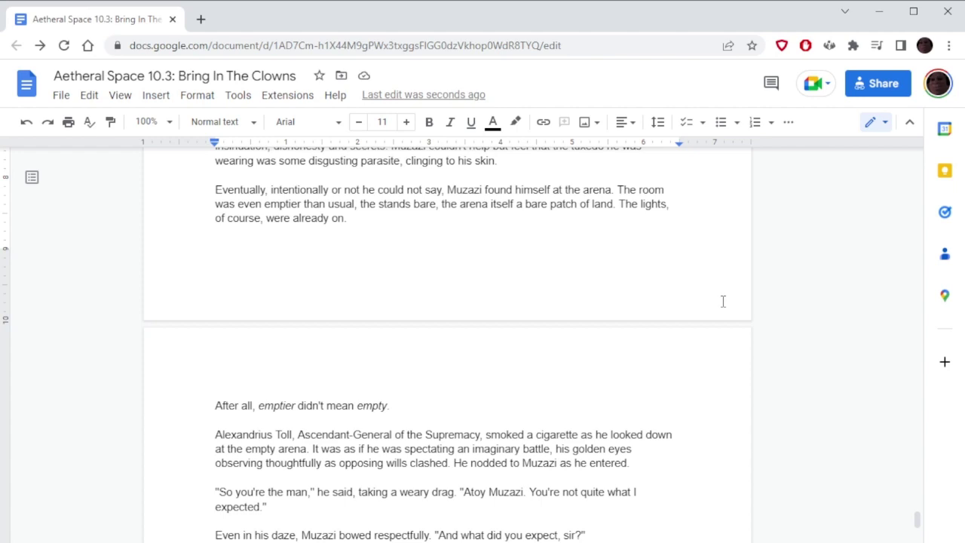
{"action": "left_click_drag", "start_coordinate": [525, 205], "coordinate": [554, 207]}
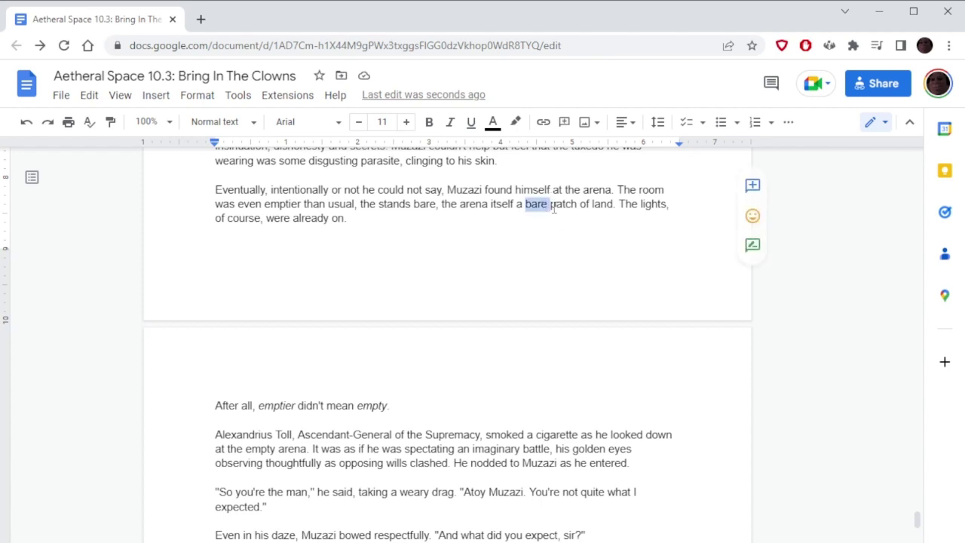
{"action": "type", "text": "mere"}
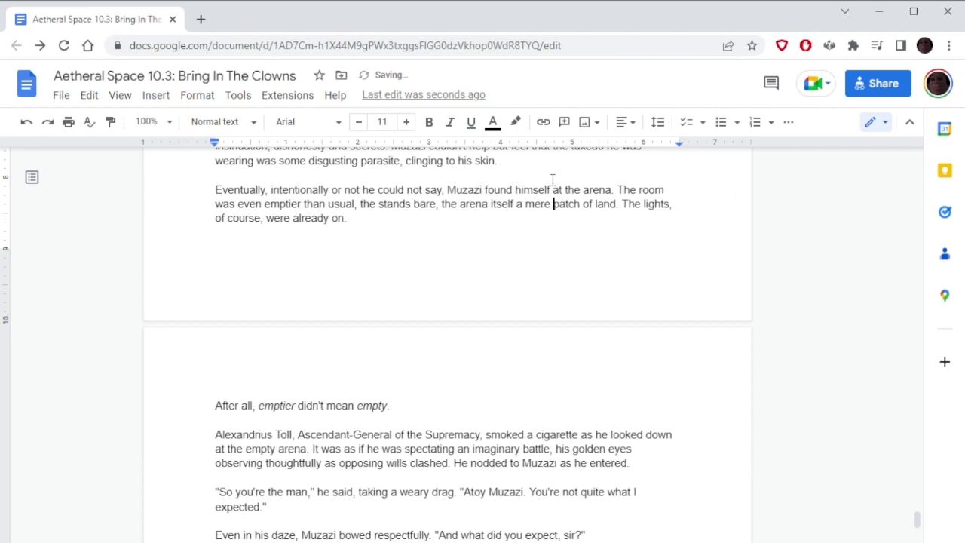
{"action": "left_click", "coordinate": [552, 174]}
Change the adjective before "patch of land" in the arena description to "stark"
{"action": "scroll", "coordinate": [609, 245], "scroll_direction": "down", "scroll_amount": 1}
{"action": "scroll", "coordinate": [604, 256], "scroll_direction": "down", "scroll_amount": 1}
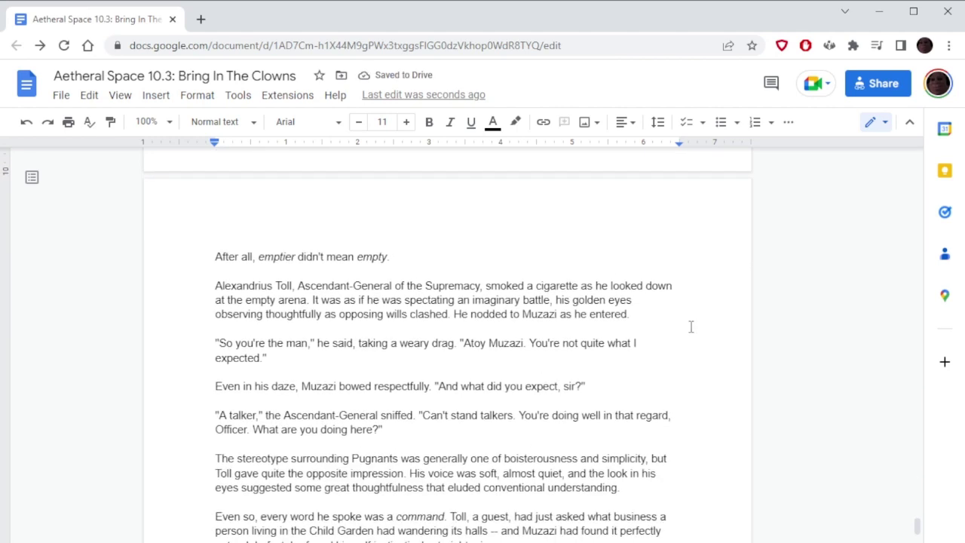
{"action": "scroll", "coordinate": [691, 327], "scroll_direction": "down", "scroll_amount": 1}
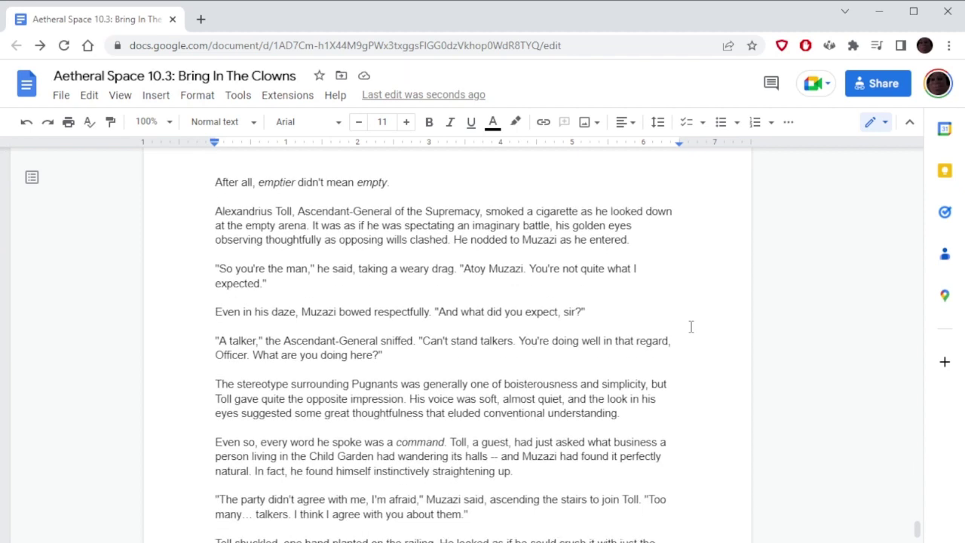
{"action": "scroll", "coordinate": [691, 326], "scroll_direction": "up", "scroll_amount": 3}
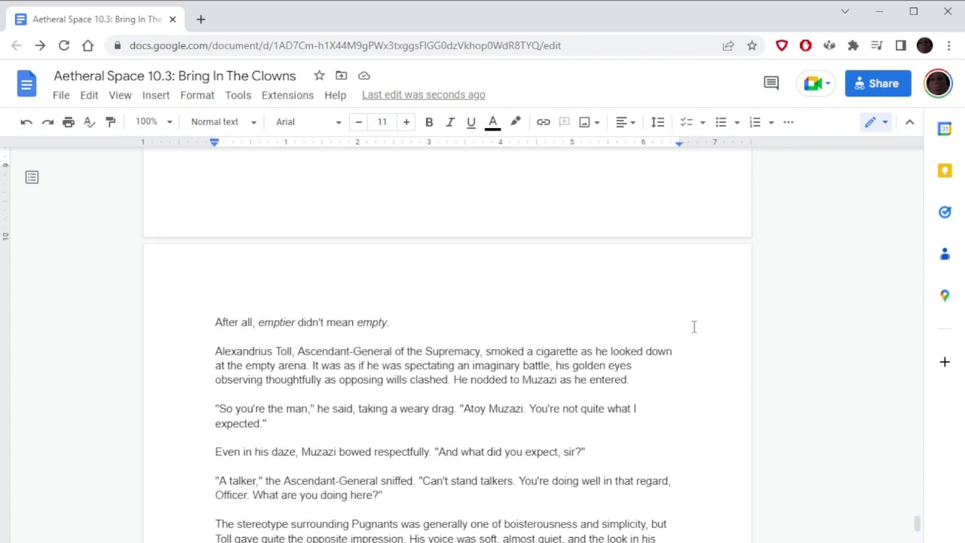
{"action": "double_click", "coordinate": [537, 203]}
{"action": "type", "text": "stark"}
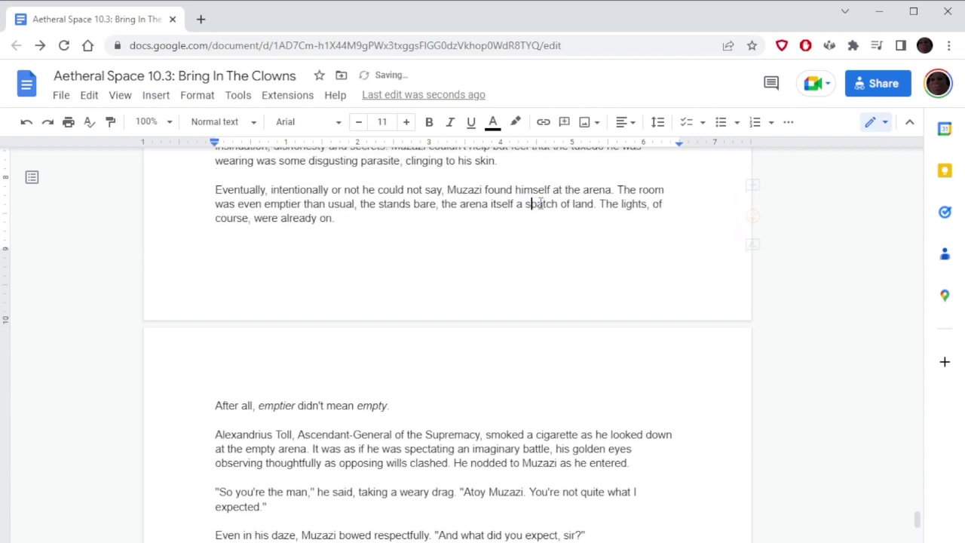
Merge the paragraph starting "Even so, every word he spoke" into the preceding paragraph about the Pugnant stereotype
{"action": "scroll", "coordinate": [539, 226], "scroll_direction": "down", "scroll_amount": 3}
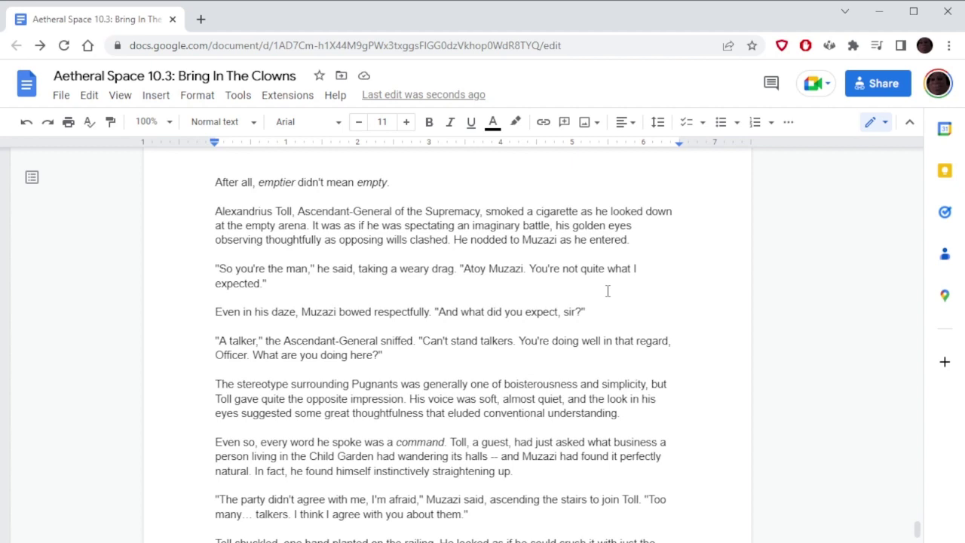
{"action": "scroll", "coordinate": [608, 291], "scroll_direction": "down", "scroll_amount": 2}
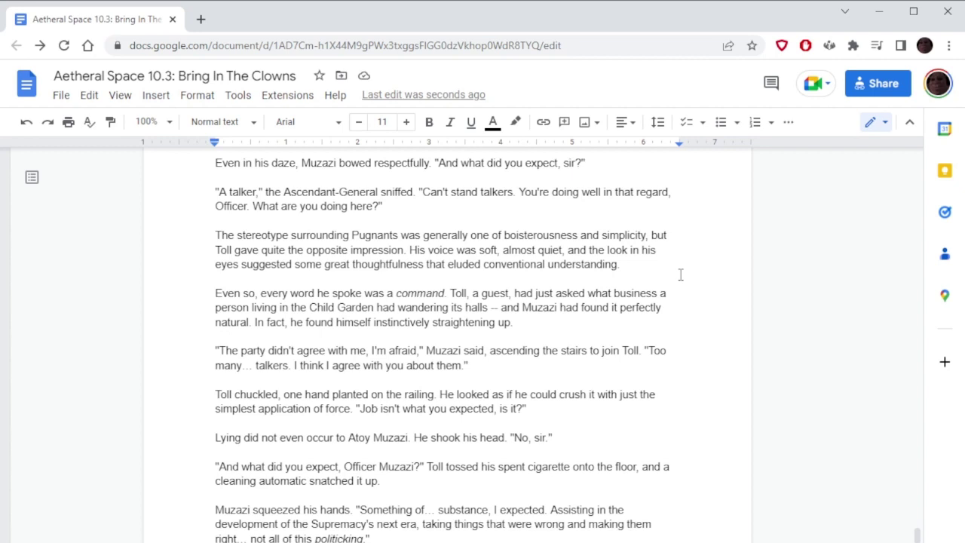
{"action": "left_click", "coordinate": [196, 303]}
{"action": "left_click", "coordinate": [200, 294]}
{"action": "key", "text": "BackSpace"}
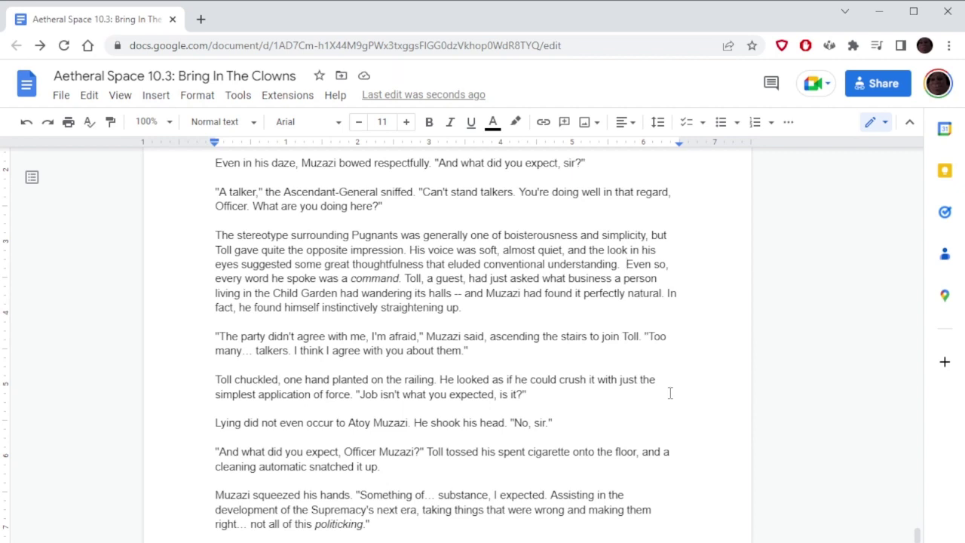
Remove the first "it's" from Muzazi's reply so it reads "Then perhaps it's best if you don't say it."
{"action": "scroll", "coordinate": [670, 393], "scroll_direction": "down", "scroll_amount": 4}
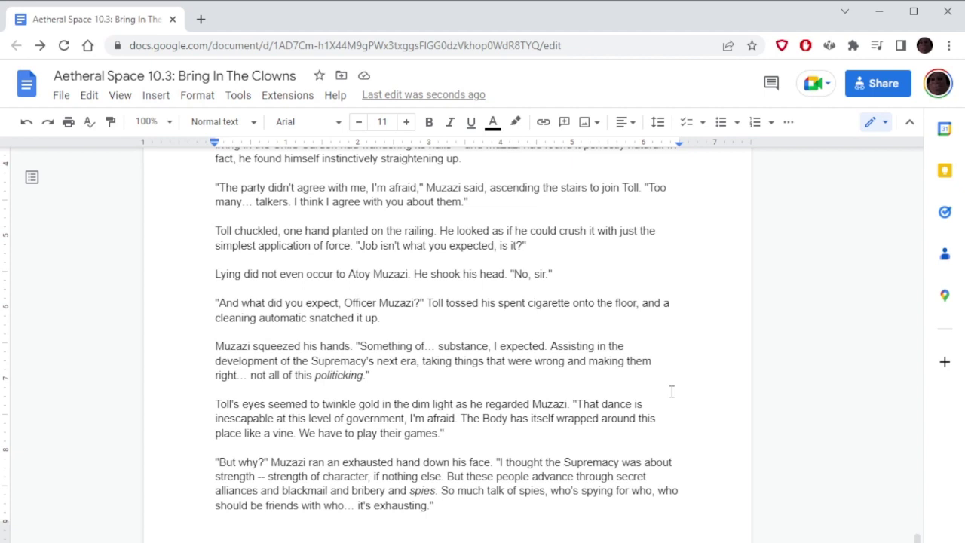
{"action": "scroll", "coordinate": [671, 391], "scroll_direction": "down", "scroll_amount": 1}
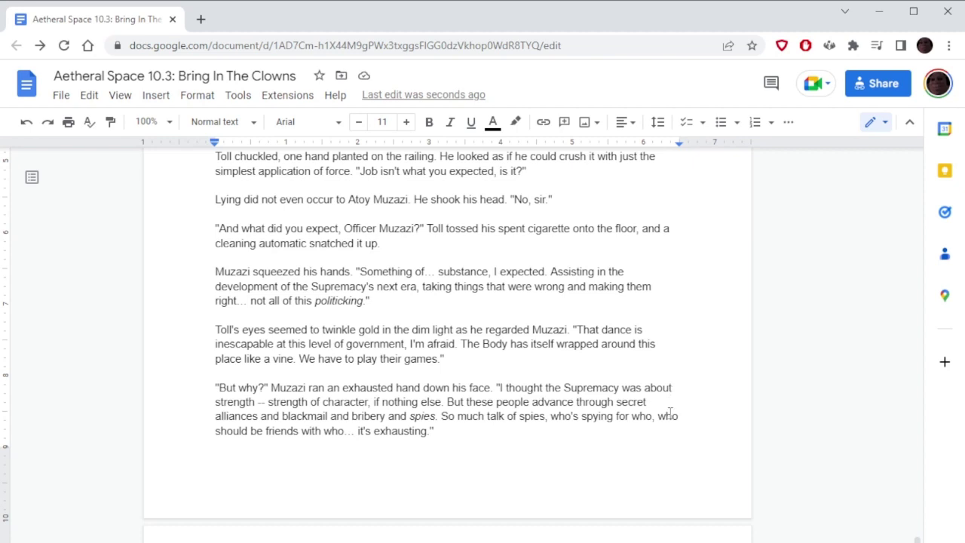
{"action": "scroll", "coordinate": [671, 412], "scroll_direction": "down", "scroll_amount": 1}
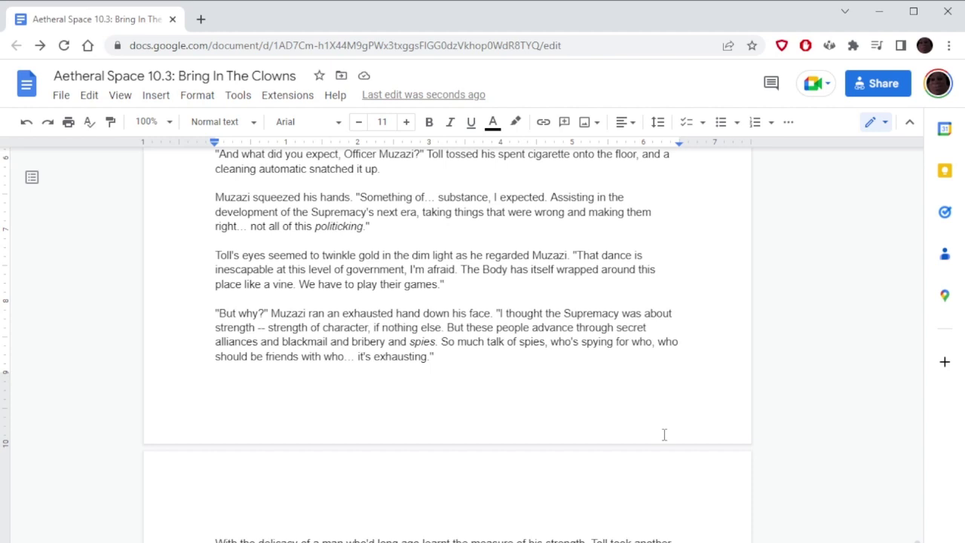
{"action": "scroll", "coordinate": [664, 434], "scroll_direction": "down", "scroll_amount": 3}
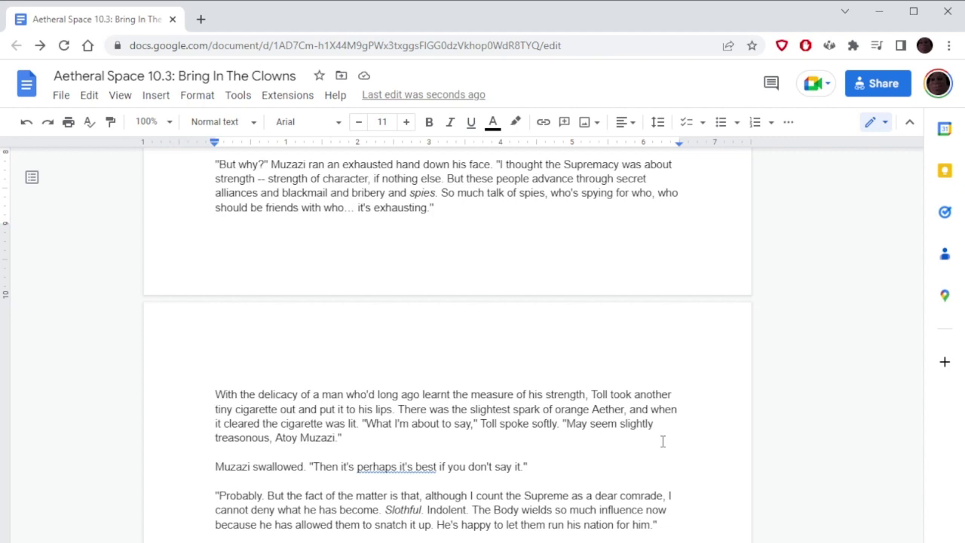
{"action": "scroll", "coordinate": [663, 441], "scroll_direction": "down", "scroll_amount": 3}
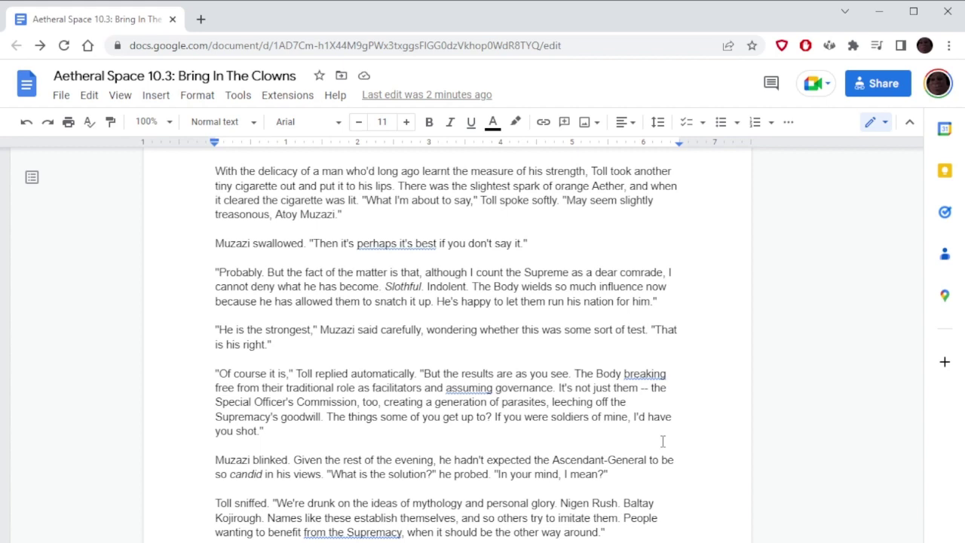
{"action": "left_click_drag", "start_coordinate": [356, 243], "coordinate": [341, 246]}
{"action": "key", "text": "BackSpace"}
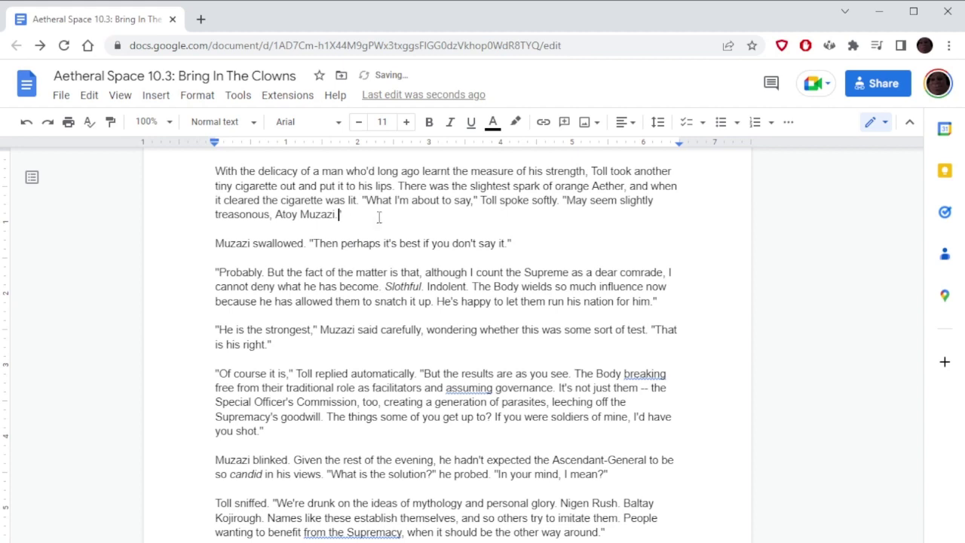
Check the grammar suggestion for "assuming" in Toll's speech about the Body's role in governance, and close it
{"action": "scroll", "coordinate": [623, 365], "scroll_direction": "down", "scroll_amount": 1}
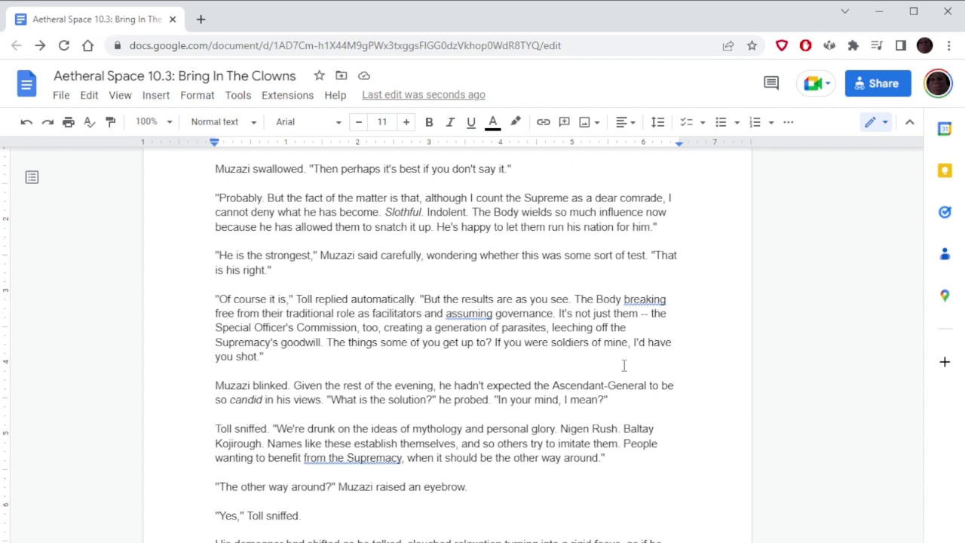
{"action": "left_click", "coordinate": [463, 314]}
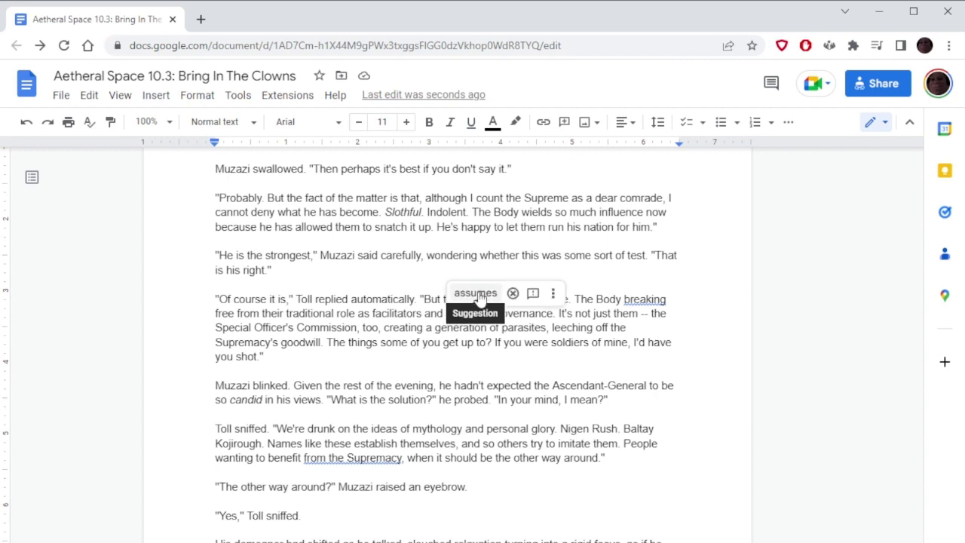
{"action": "left_click", "coordinate": [427, 285]}
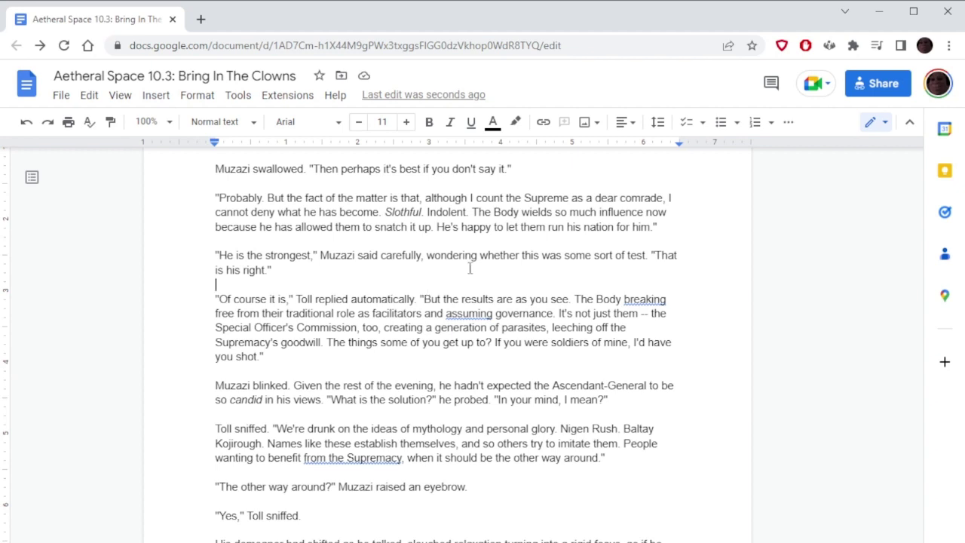
Add "again" after "Toll sniffed" before his speech about being drunk on ideas of mythology and personal glory
{"action": "scroll", "coordinate": [470, 268], "scroll_direction": "down", "scroll_amount": 2}
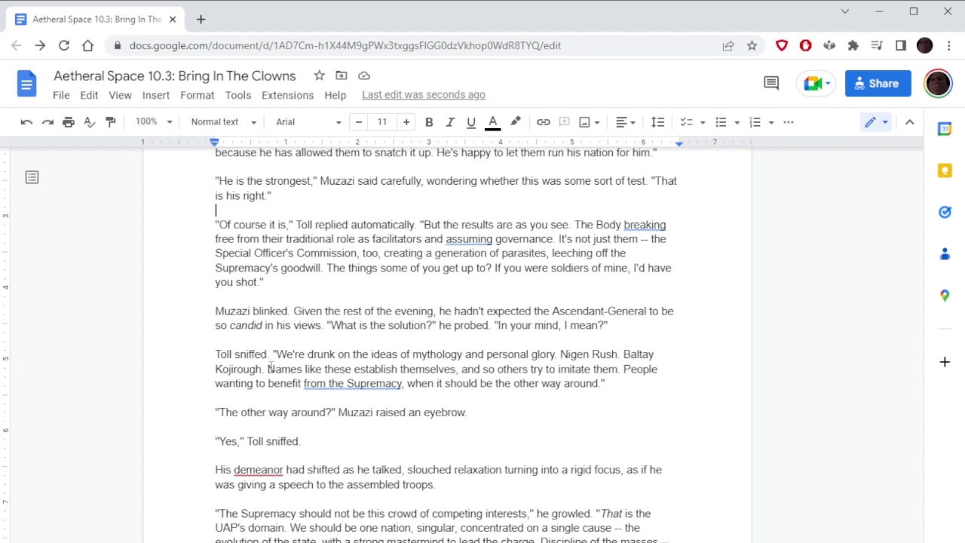
{"action": "left_click", "coordinate": [267, 361]}
{"action": "type", "text": "again"}
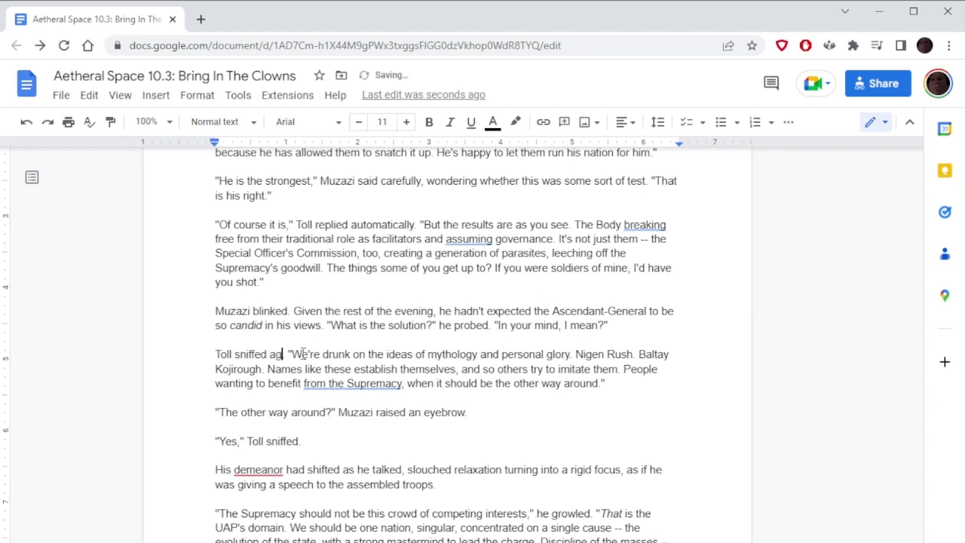
{"action": "type", "text": "."}
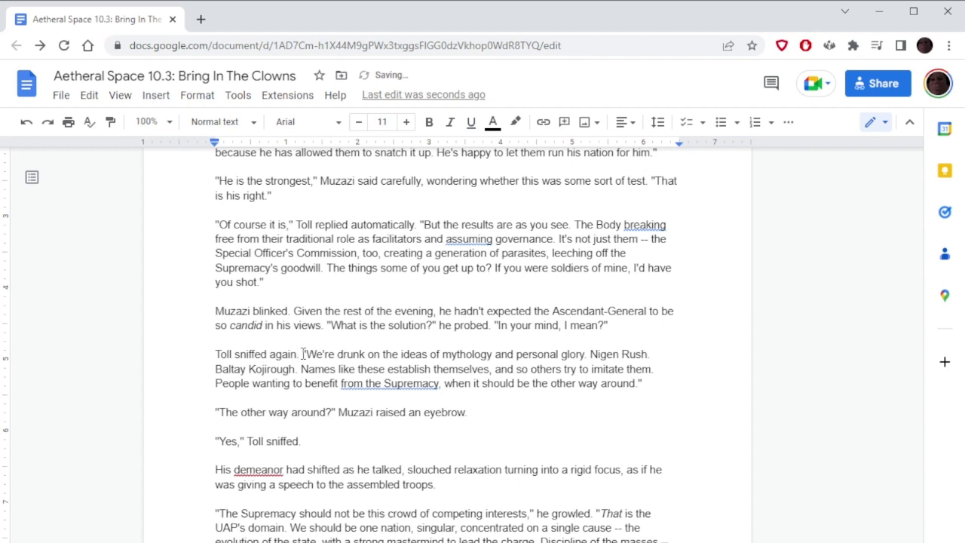
{"action": "left_click", "coordinate": [303, 353]}
Correct "demeanor" to "demeanour" in the sentence about Toll's slouched relaxation turning into a rigid focus
{"action": "scroll", "coordinate": [668, 324], "scroll_direction": "down", "scroll_amount": 1}
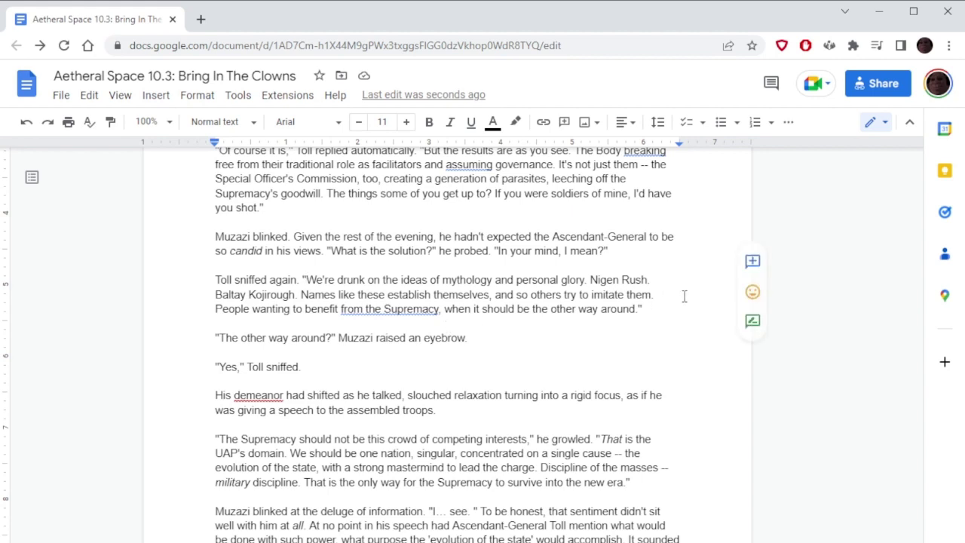
{"action": "scroll", "coordinate": [685, 297], "scroll_direction": "down", "scroll_amount": 1}
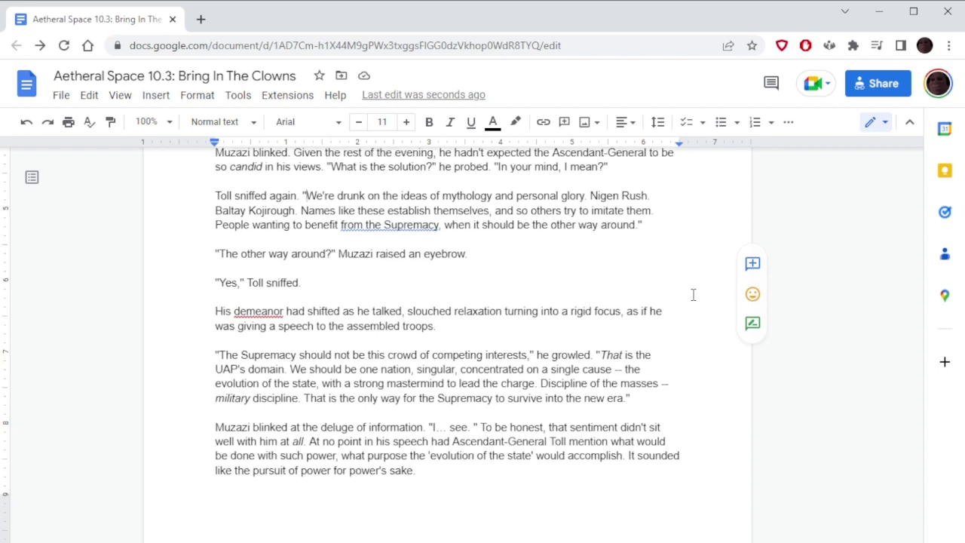
{"action": "scroll", "coordinate": [570, 281], "scroll_direction": "down", "scroll_amount": 1}
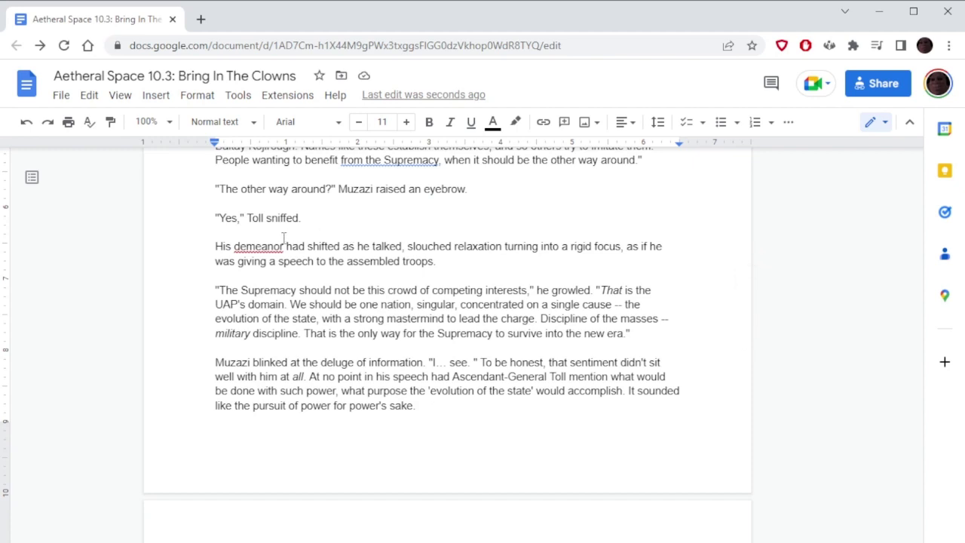
{"action": "left_click", "coordinate": [261, 248]}
{"action": "left_click", "coordinate": [277, 339]}
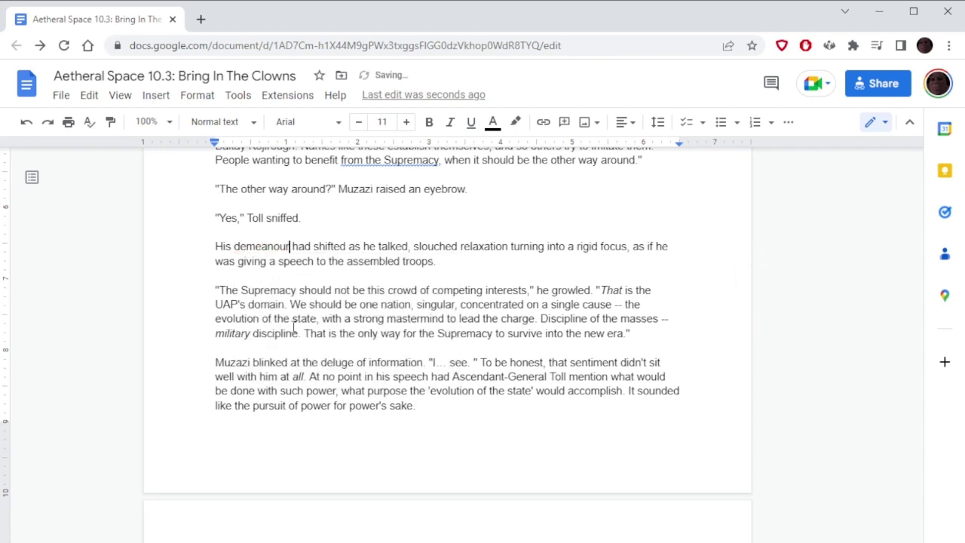
Replace "sniffed" with "said" in the line "Yes," Toll sniffed
{"action": "left_click", "coordinate": [302, 218]}
{"action": "key", "text": "ctrl+shift+Left"}
{"action": "type", "text": "said."}
{"action": "left_click", "coordinate": [337, 189]}
Insert "now" before "giving a speech to the assembled troops"
{"action": "scroll", "coordinate": [656, 233], "scroll_direction": "down", "scroll_amount": 1}
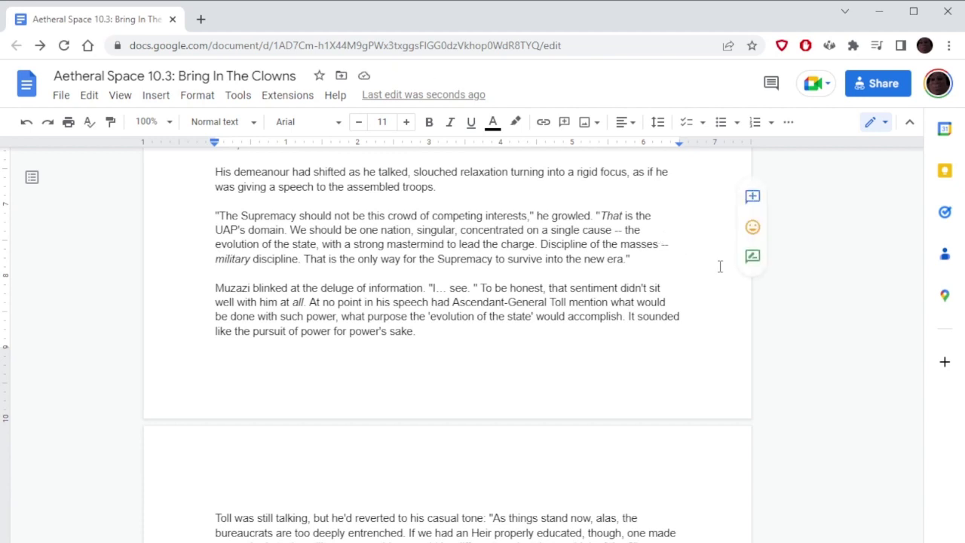
{"action": "left_click", "coordinate": [238, 186]}
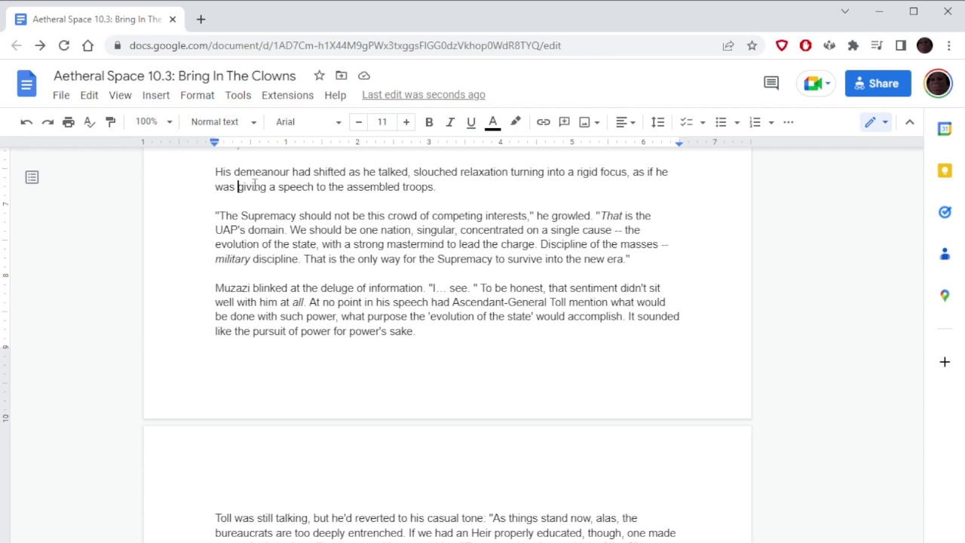
{"action": "type", "text": "now"}
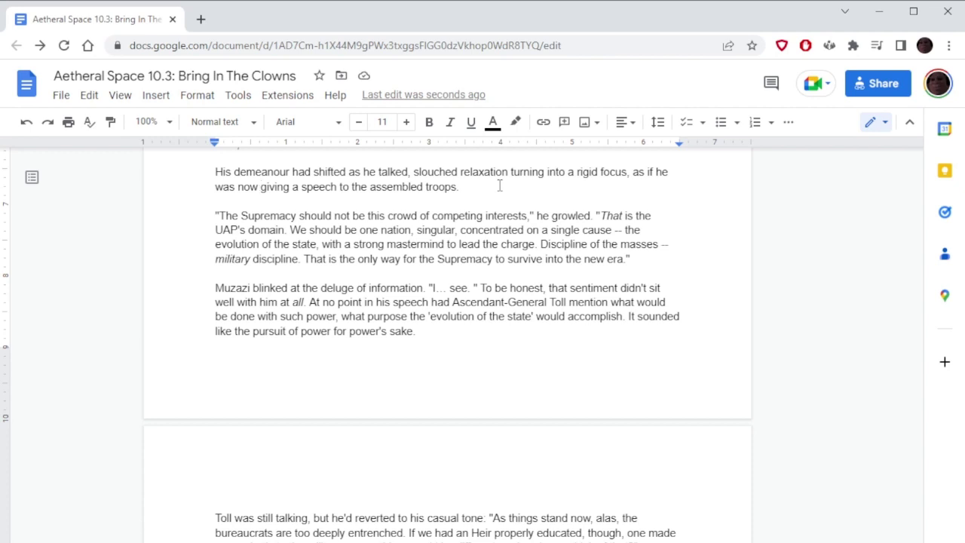
Split the paragraph about Muzazi blinking at the deluge of information so "To be honest, that sentiment" begins a new paragraph
{"action": "scroll", "coordinate": [632, 215], "scroll_direction": "down", "scroll_amount": 1}
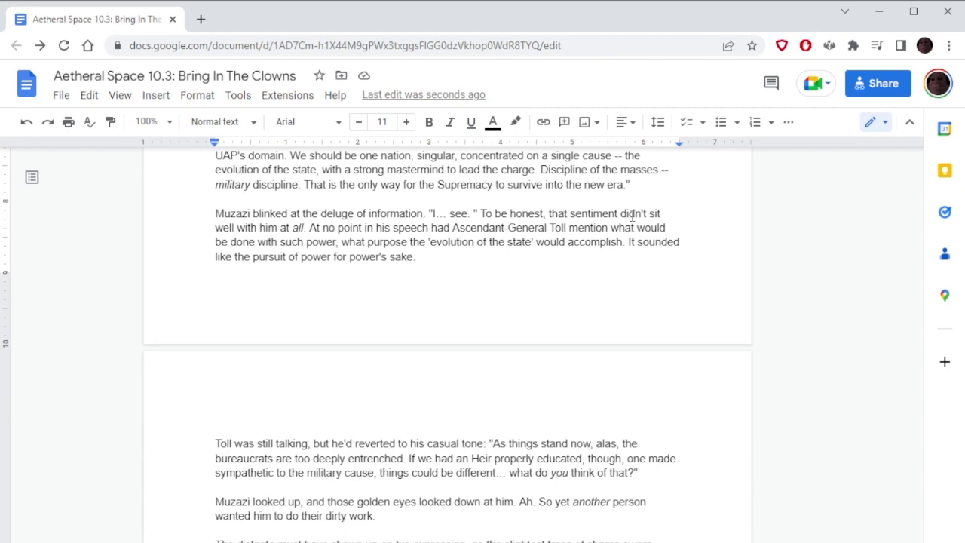
{"action": "left_click", "coordinate": [480, 213]}
{"action": "key", "text": "Return"}
{"action": "key", "text": "ctrl+Return"}
{"action": "scroll", "coordinate": [539, 276], "scroll_direction": "down", "scroll_amount": 2}
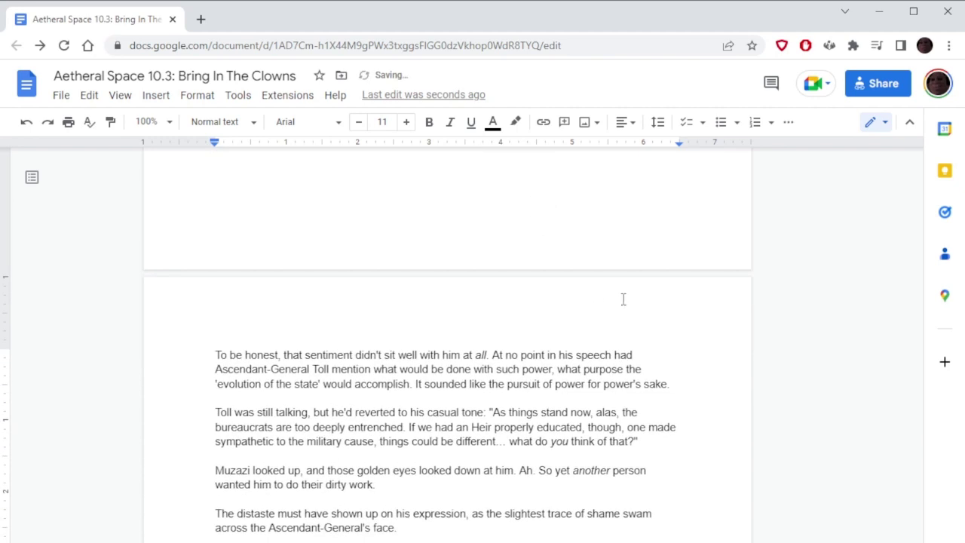
Break up Toll's speech after "too deeply entrenched." with the beat "His face shifted.", adding quotation marks around the split dialogue
{"action": "scroll", "coordinate": [659, 308], "scroll_direction": "down", "scroll_amount": 1}
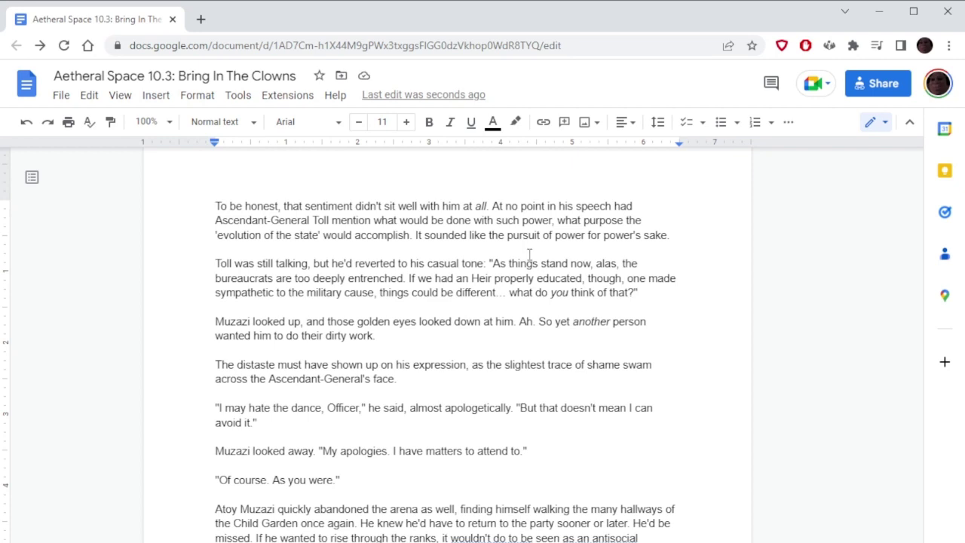
{"action": "left_click", "coordinate": [408, 278]}
{"action": "type", "text": "\" Hi"}
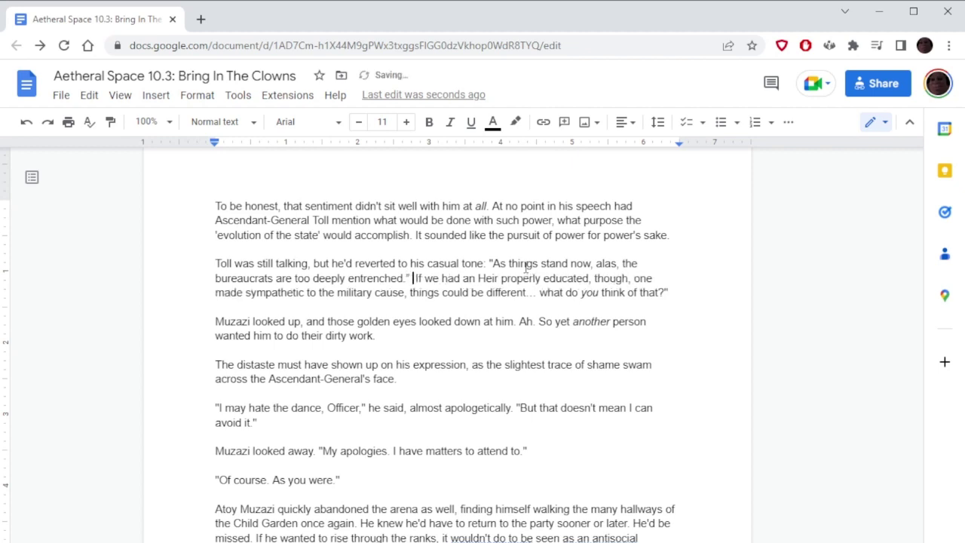
{"action": "type", "text": "s face shifted."}
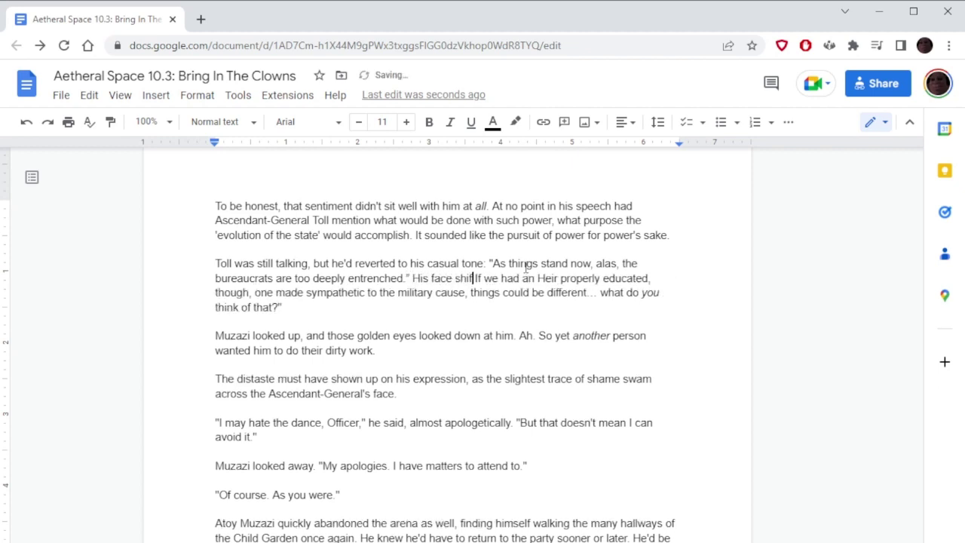
{"action": "key", "text": "Down"}
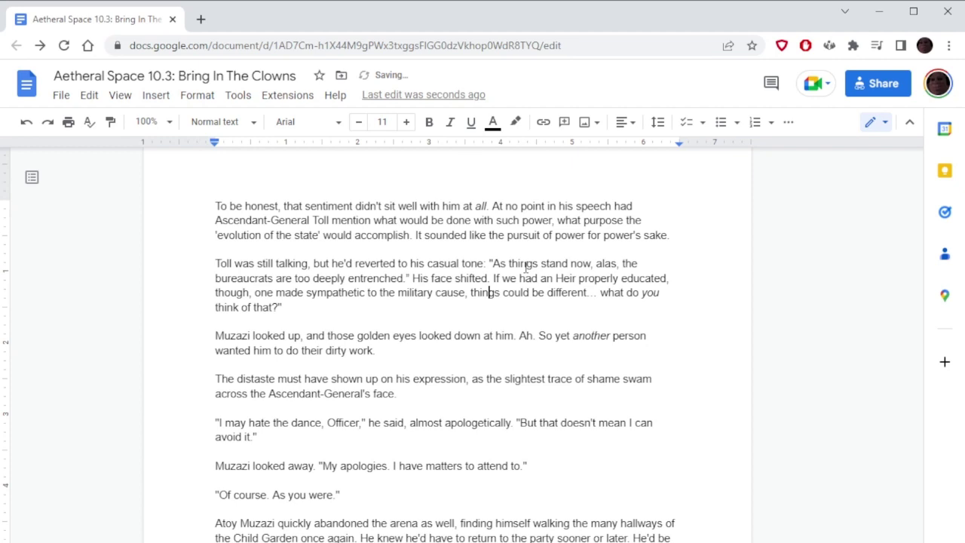
{"action": "key", "text": "Up"}
{"action": "type", "text": "\""}
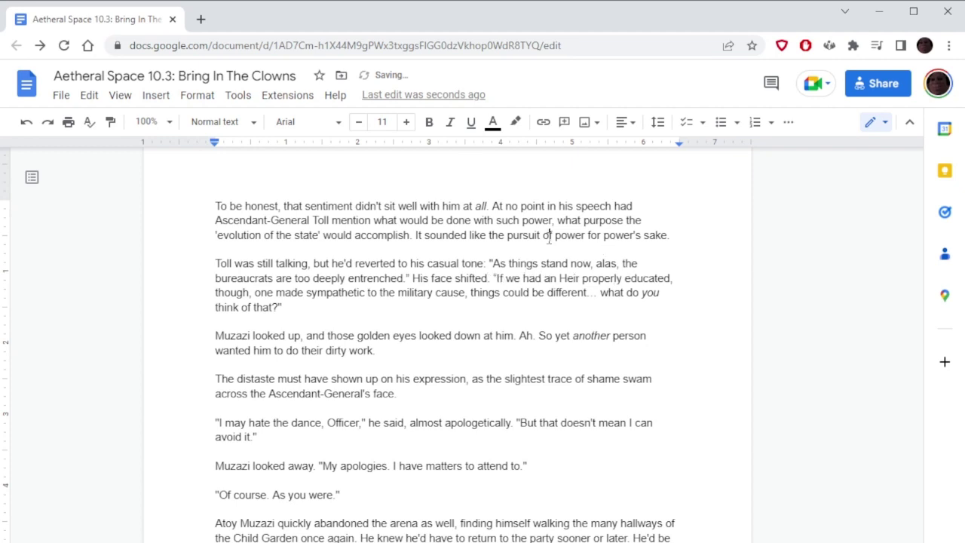
{"action": "left_click", "coordinate": [550, 236]}
Merge the paragraph starting "The distaste must have shown" into the preceding paragraph ending in "dirty work."
{"action": "scroll", "coordinate": [659, 239], "scroll_direction": "down", "scroll_amount": 3}
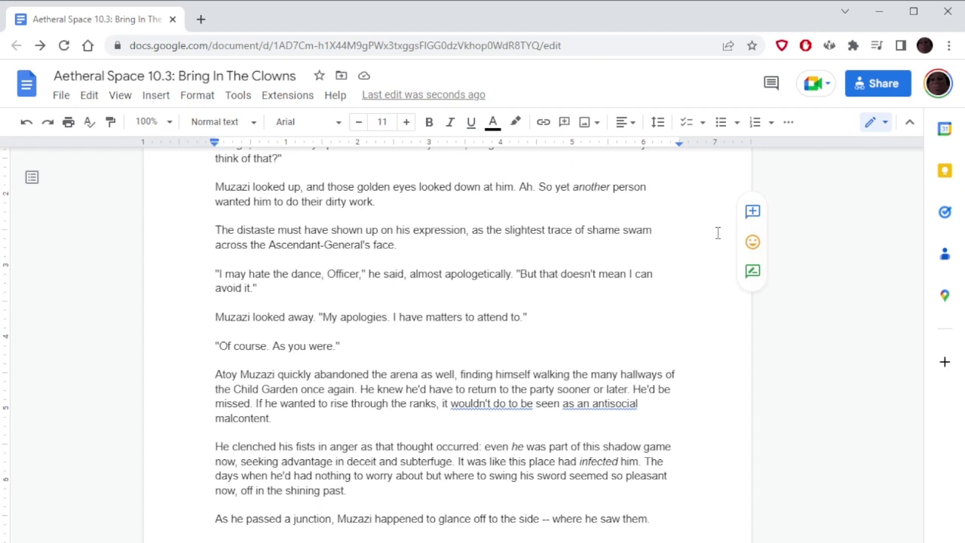
{"action": "left_click", "coordinate": [210, 228]}
{"action": "key", "text": "BackSpace"}
{"action": "key", "text": "BackSpace"}
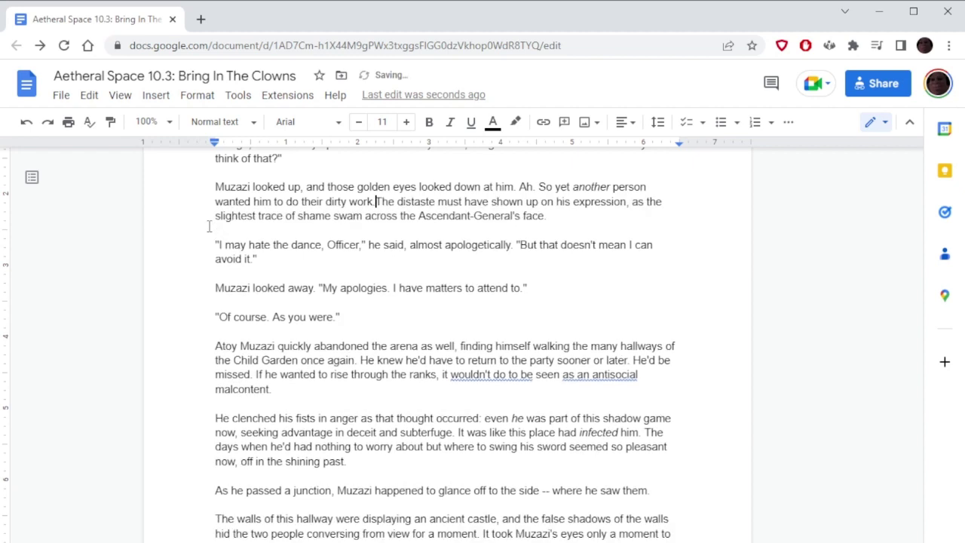
{"action": "left_click", "coordinate": [577, 209]}
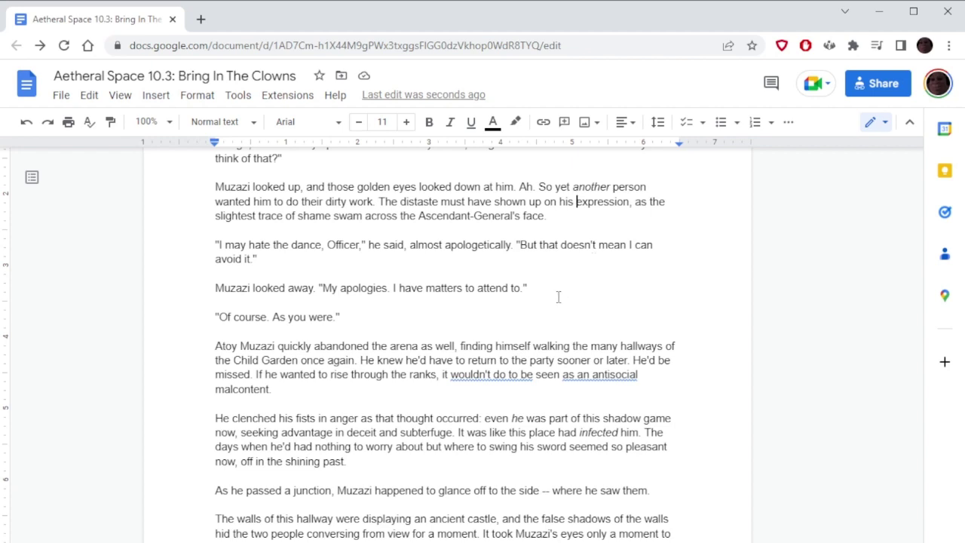
Insert "long white" before "feathers" in the description of Wu Ming's collar
{"action": "scroll", "coordinate": [584, 291], "scroll_direction": "down", "scroll_amount": 2}
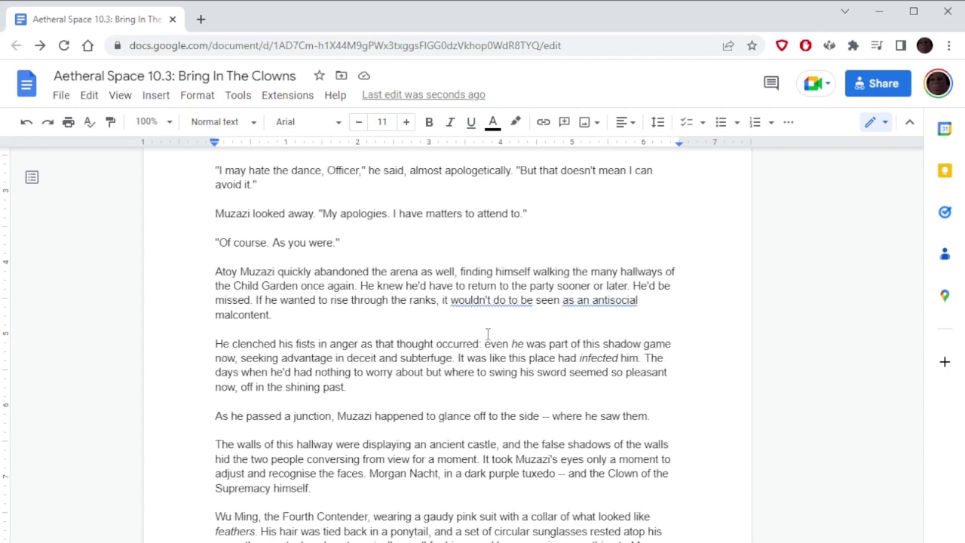
{"action": "scroll", "coordinate": [488, 334], "scroll_direction": "down", "scroll_amount": 1}
{"action": "scroll", "coordinate": [488, 334], "scroll_direction": "up", "scroll_amount": 1}
{"action": "scroll", "coordinate": [482, 331], "scroll_direction": "down", "scroll_amount": 1}
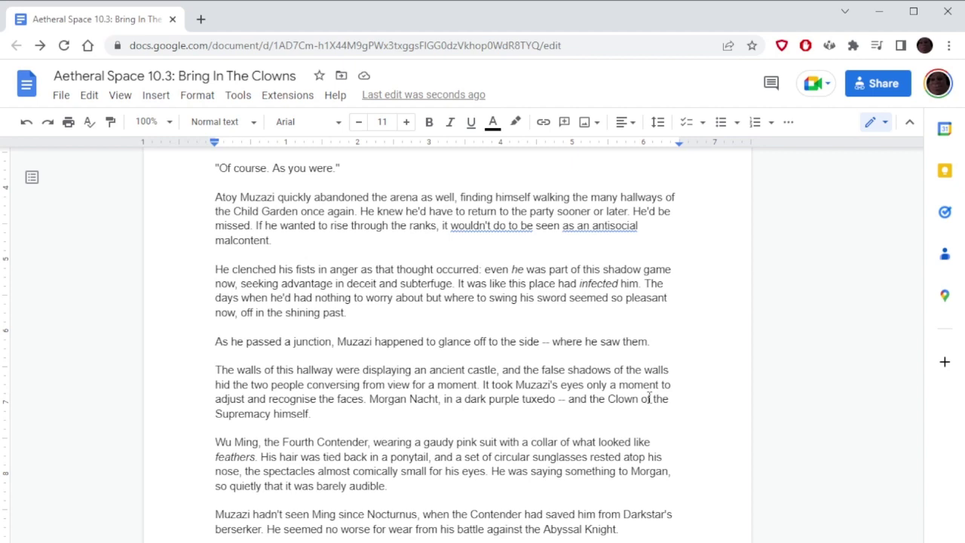
{"action": "left_click", "coordinate": [651, 442]}
{"action": "type", "text": "long whit"}
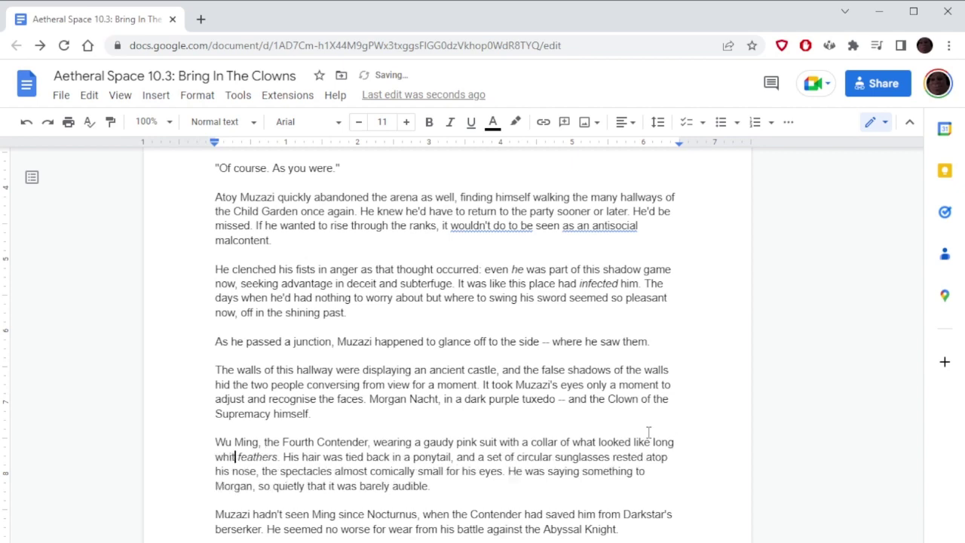
{"action": "type", "text": "e"}
{"action": "left_click", "coordinate": [568, 185]}
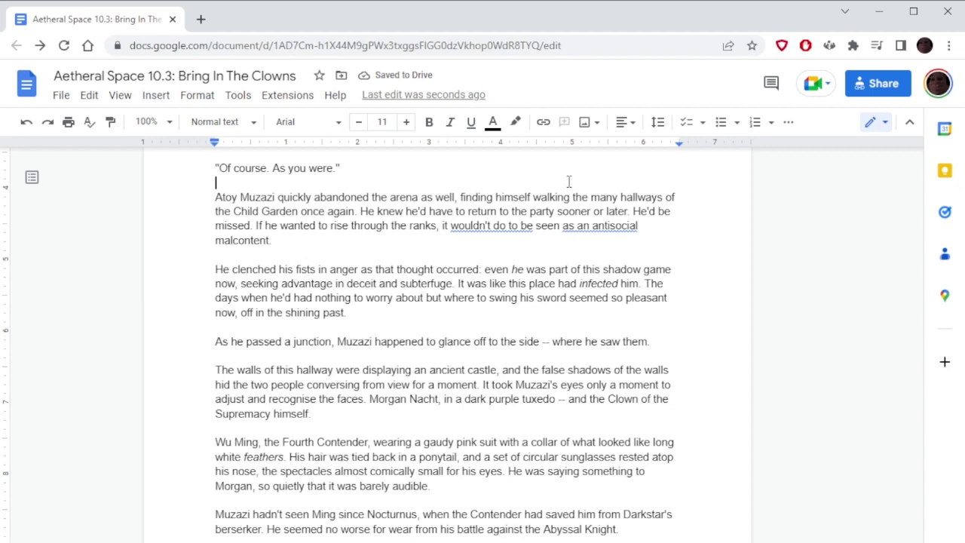
Correct "protege" to the accented "protégé" in the sentence where Wu Ming stops speaking as Muzazi comes into view
{"action": "scroll", "coordinate": [706, 263], "scroll_direction": "down", "scroll_amount": 2}
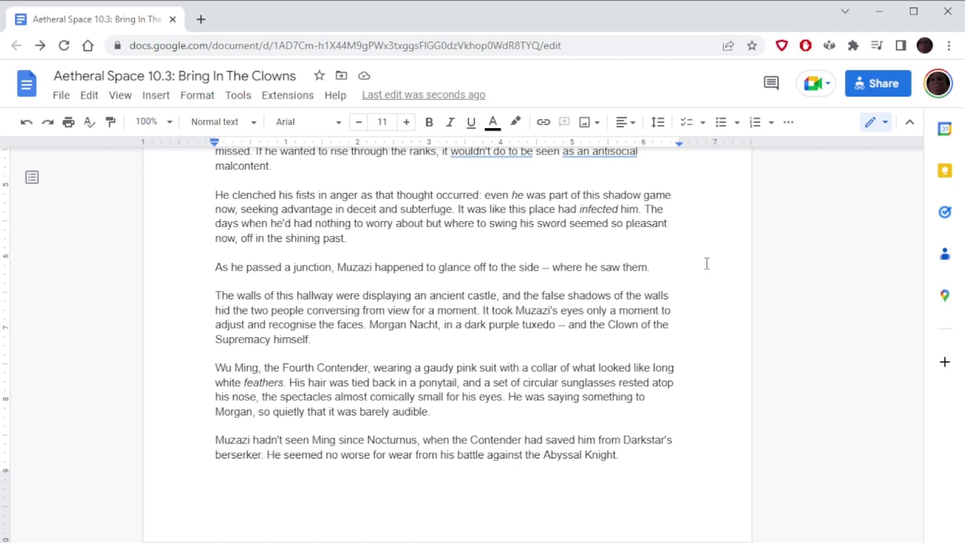
{"action": "scroll", "coordinate": [707, 263], "scroll_direction": "down", "scroll_amount": 2}
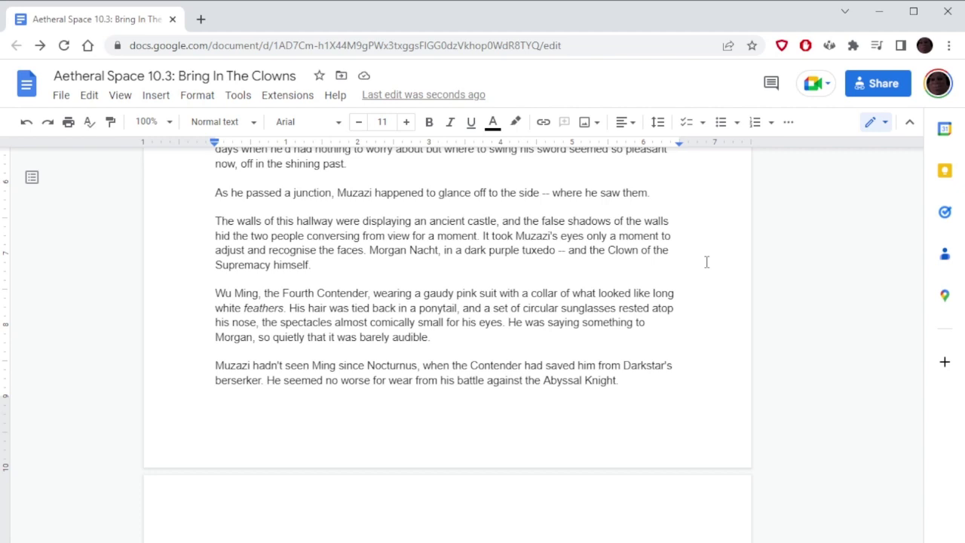
{"action": "scroll", "coordinate": [705, 263], "scroll_direction": "down", "scroll_amount": 1}
{"action": "scroll", "coordinate": [705, 263], "scroll_direction": "up", "scroll_amount": 1}
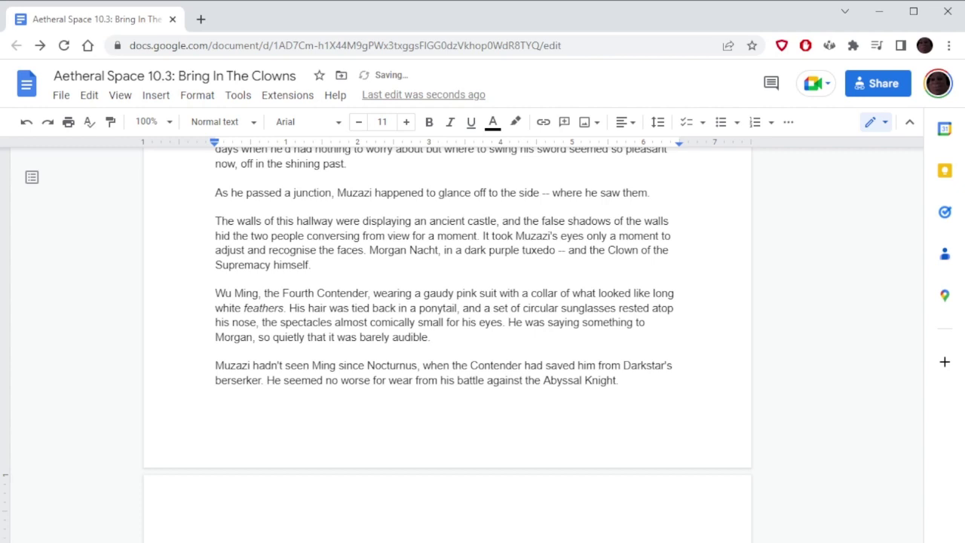
{"action": "left_click", "coordinate": [504, 448]}
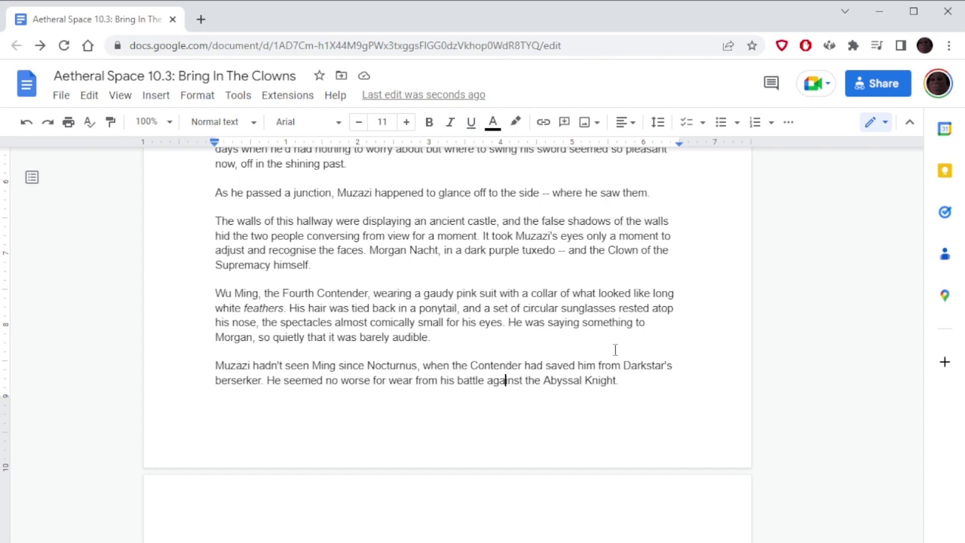
{"action": "scroll", "coordinate": [616, 372], "scroll_direction": "down", "scroll_amount": 1}
{"action": "scroll", "coordinate": [707, 337], "scroll_direction": "down", "scroll_amount": 1}
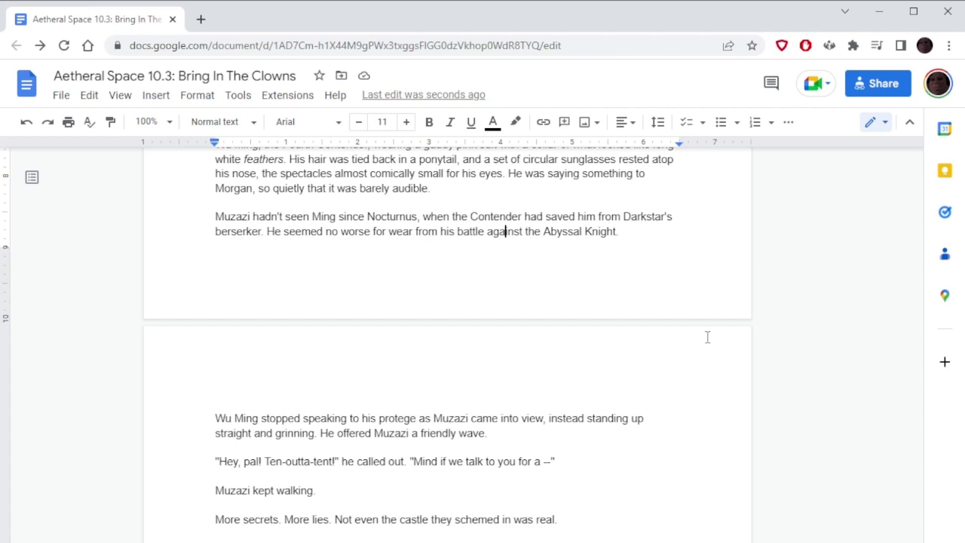
{"action": "scroll", "coordinate": [708, 337], "scroll_direction": "down", "scroll_amount": 5}
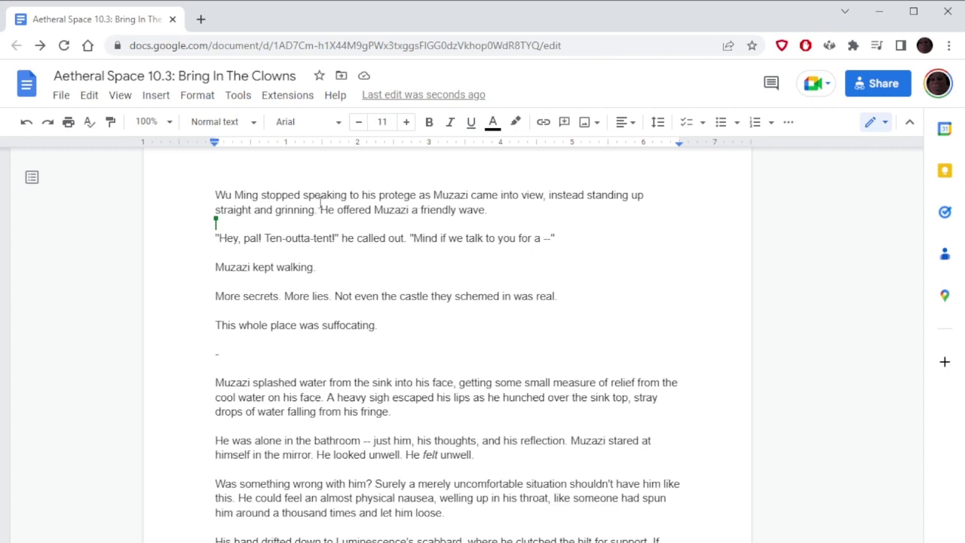
{"action": "left_click", "coordinate": [389, 195]}
{"action": "right_click", "coordinate": [389, 195]}
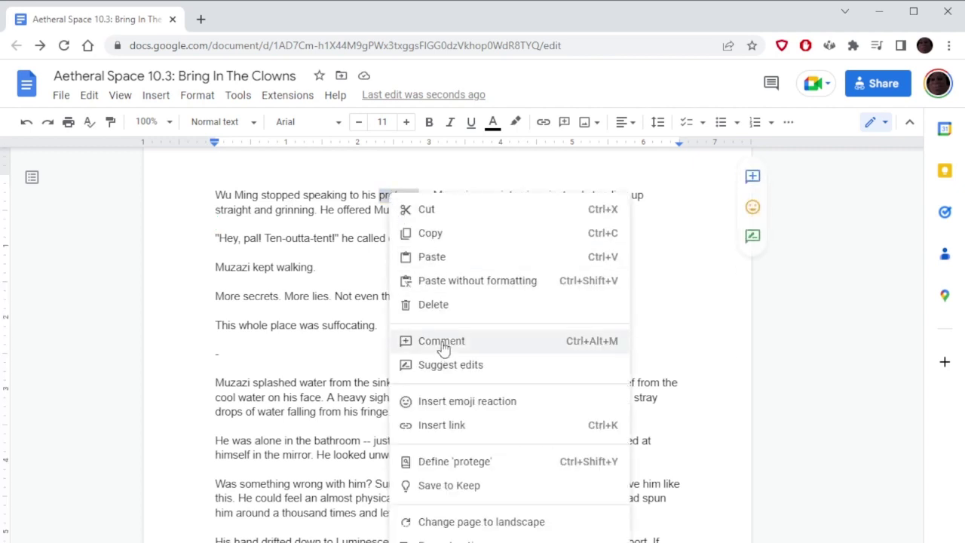
{"action": "left_click", "coordinate": [445, 280]}
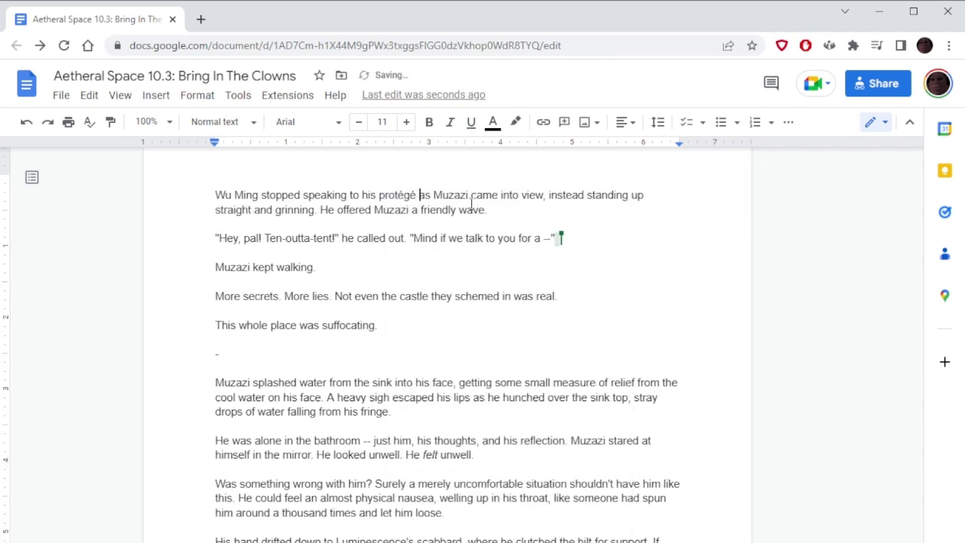
{"action": "left_click", "coordinate": [513, 216]}
Replace "face" with "skin" in the phrase "cool water on his face" in the bathroom scene's opening paragraph
{"action": "scroll", "coordinate": [634, 251], "scroll_direction": "down", "scroll_amount": 3}
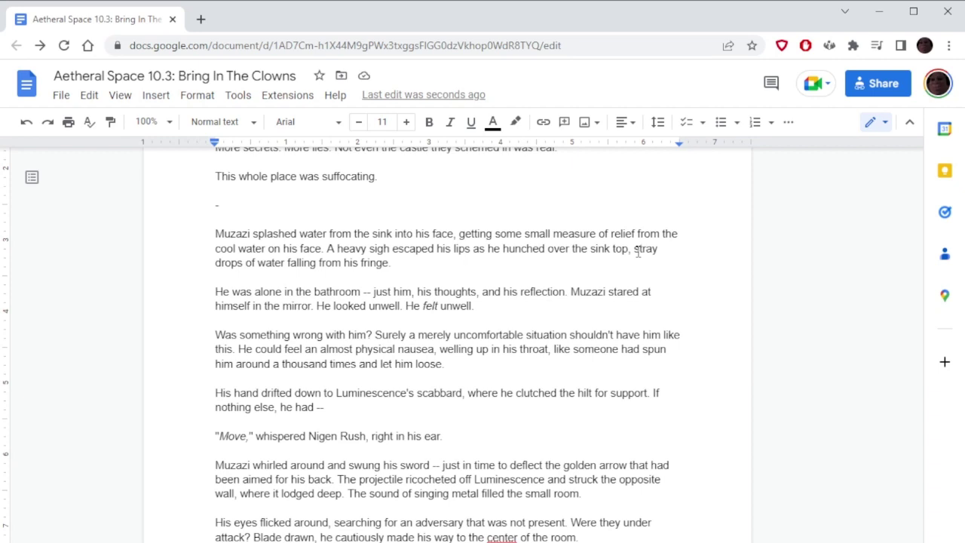
{"action": "scroll", "coordinate": [638, 254], "scroll_direction": "down", "scroll_amount": 1}
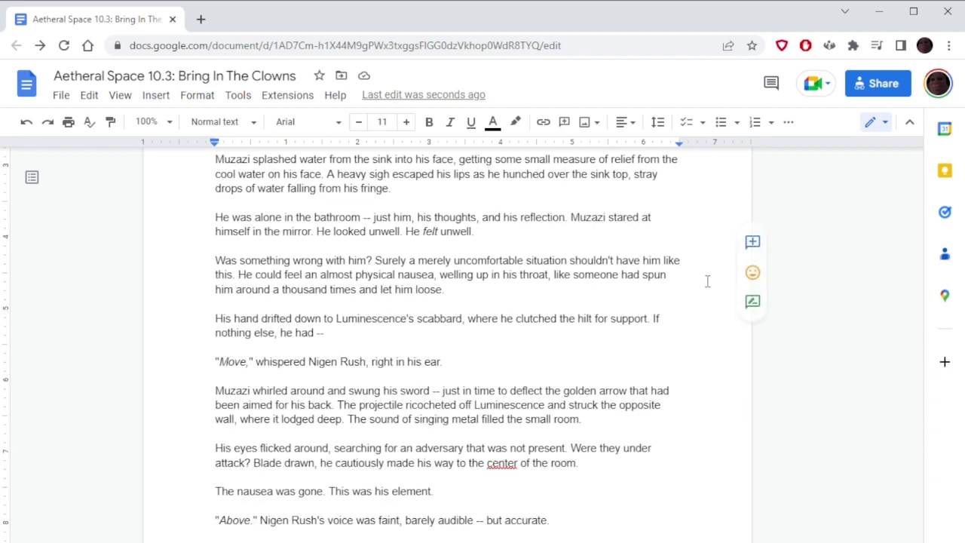
{"action": "left_click_drag", "start_coordinate": [300, 174], "coordinate": [322, 174]}
{"action": "type", "text": "sk"}
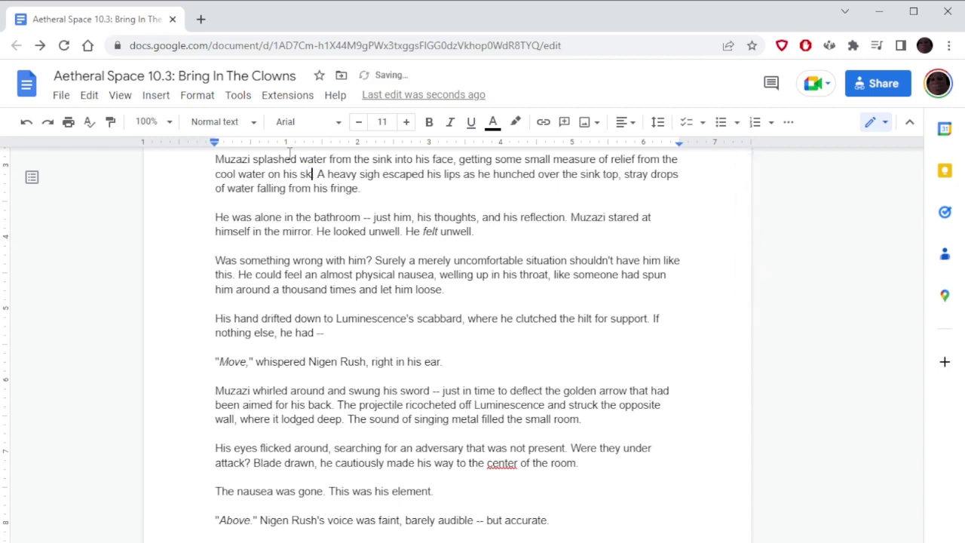
{"action": "type", "text": "in."}
{"action": "left_click", "coordinate": [213, 174]}
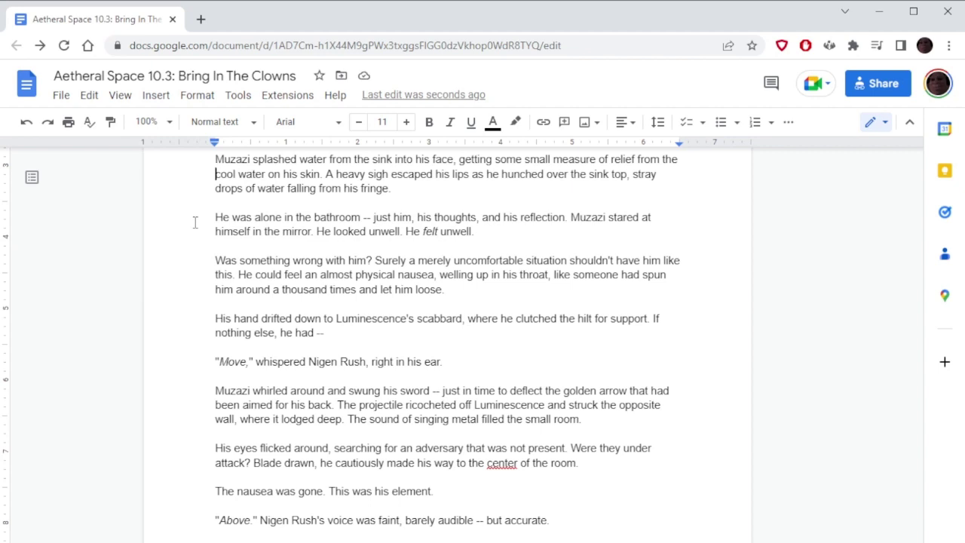
Change "center" to the British spelling "centre" in the sentence where Muzazi makes his way across the room
{"action": "scroll", "coordinate": [194, 223], "scroll_direction": "down", "scroll_amount": 1}
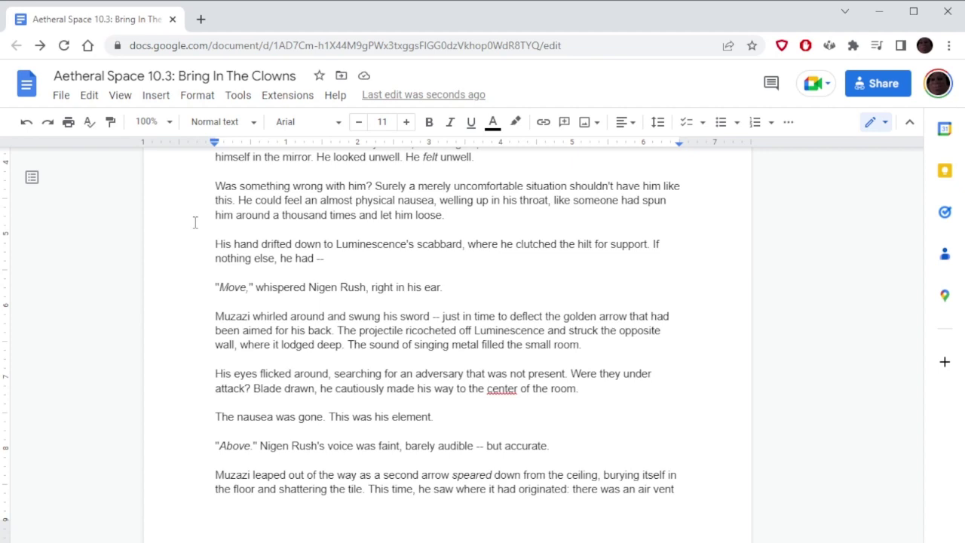
{"action": "scroll", "coordinate": [195, 222], "scroll_direction": "down", "scroll_amount": 2}
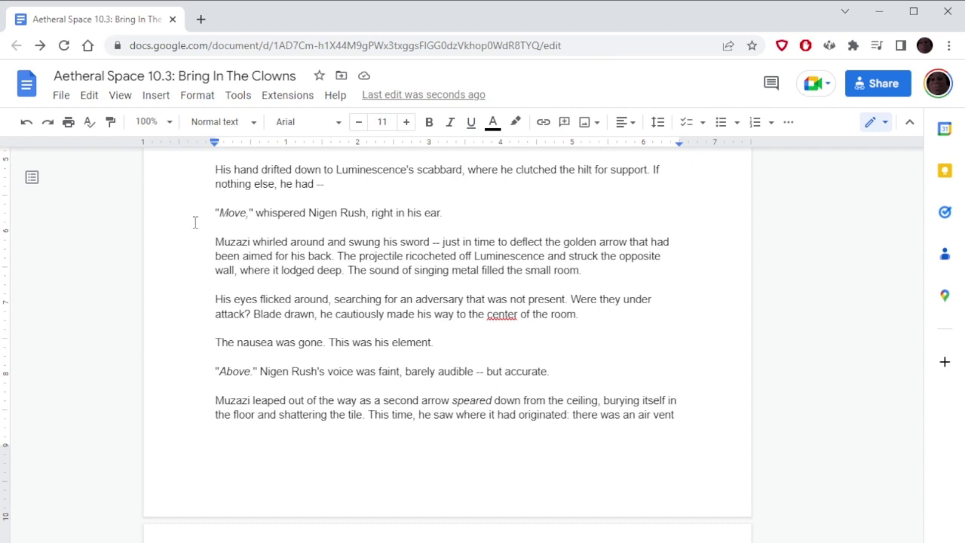
{"action": "left_click", "coordinate": [507, 315]}
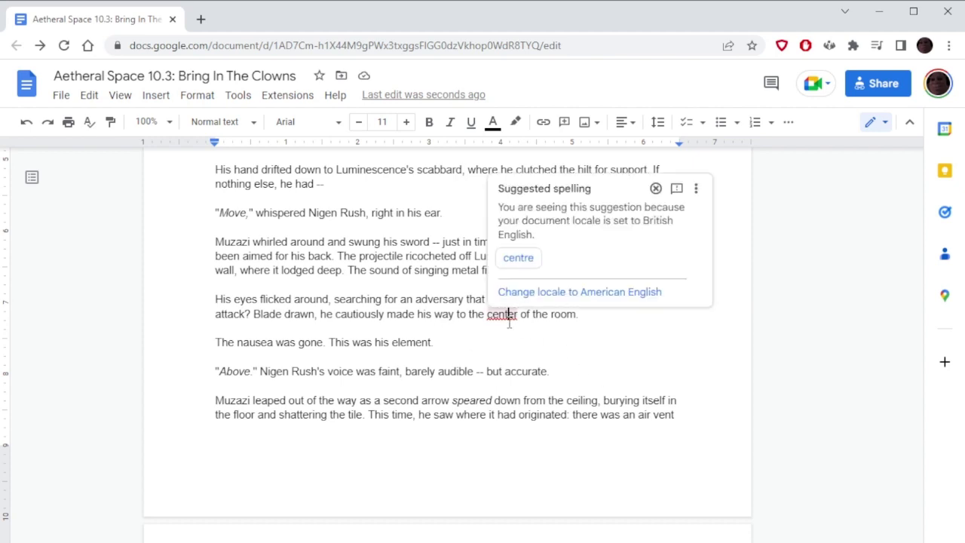
{"action": "left_click", "coordinate": [502, 266]}
{"action": "left_click", "coordinate": [457, 200]}
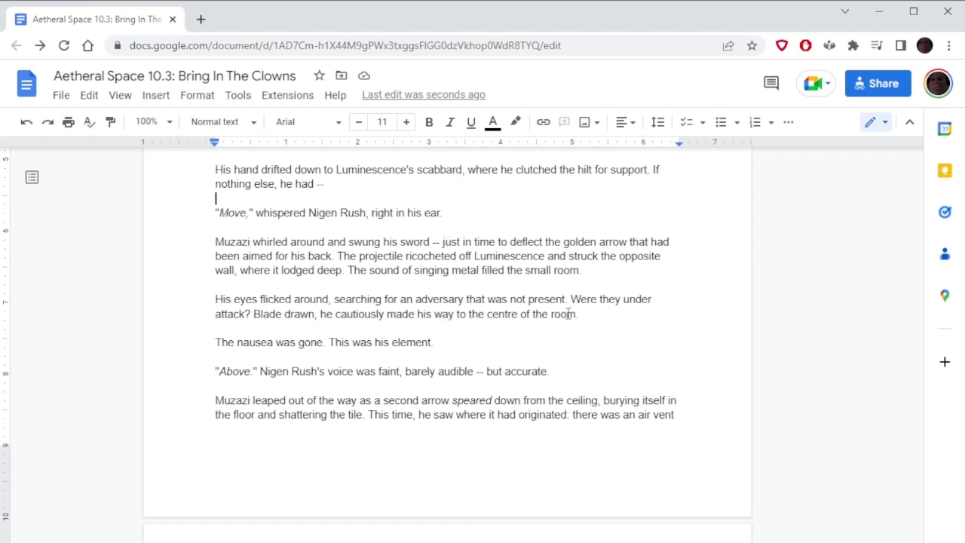
Reword the question "Were they under attack?" to "Was the Child Garden under attack?"
{"action": "scroll", "coordinate": [598, 270], "scroll_direction": "down", "scroll_amount": 2}
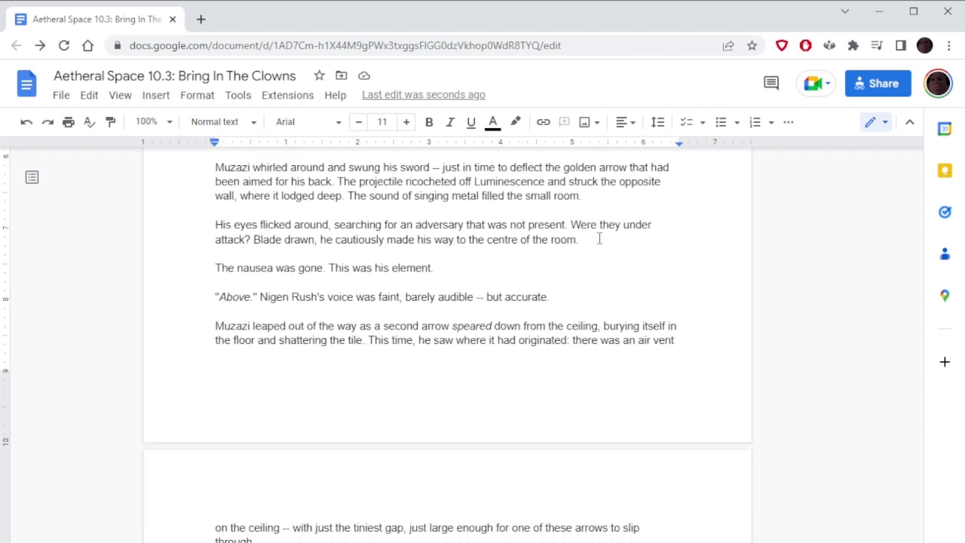
{"action": "left_click_drag", "start_coordinate": [581, 225], "coordinate": [620, 225]}
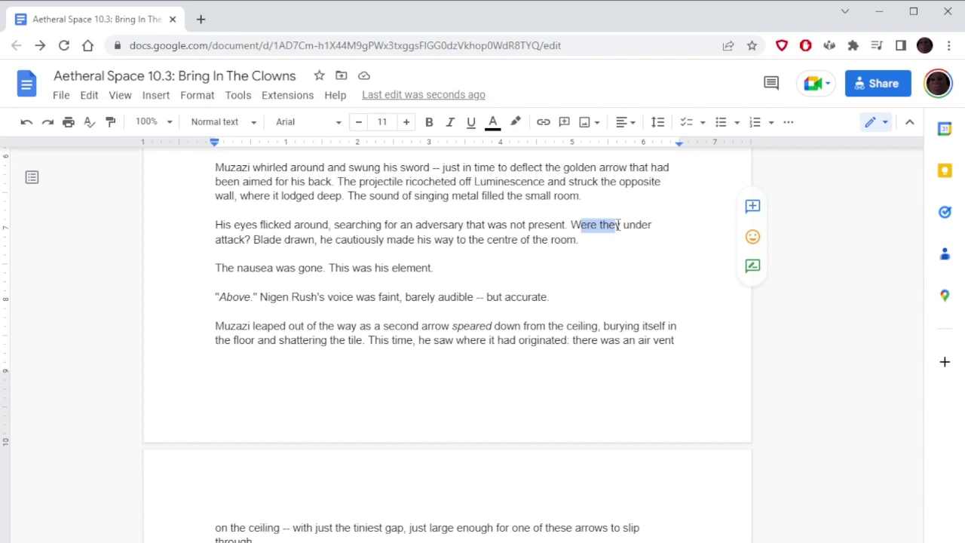
{"action": "type", "text": "as the Chi"}
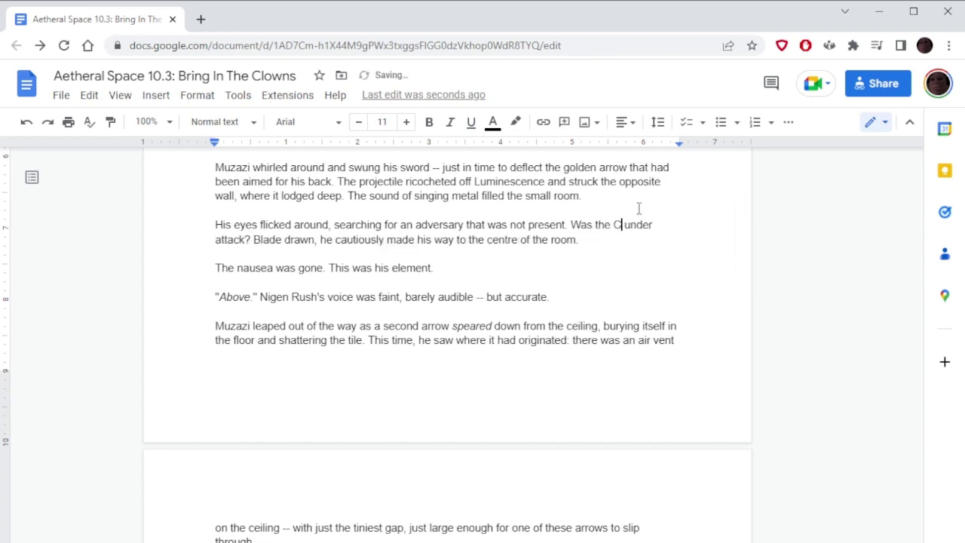
{"action": "type", "text": "ld Garden"}
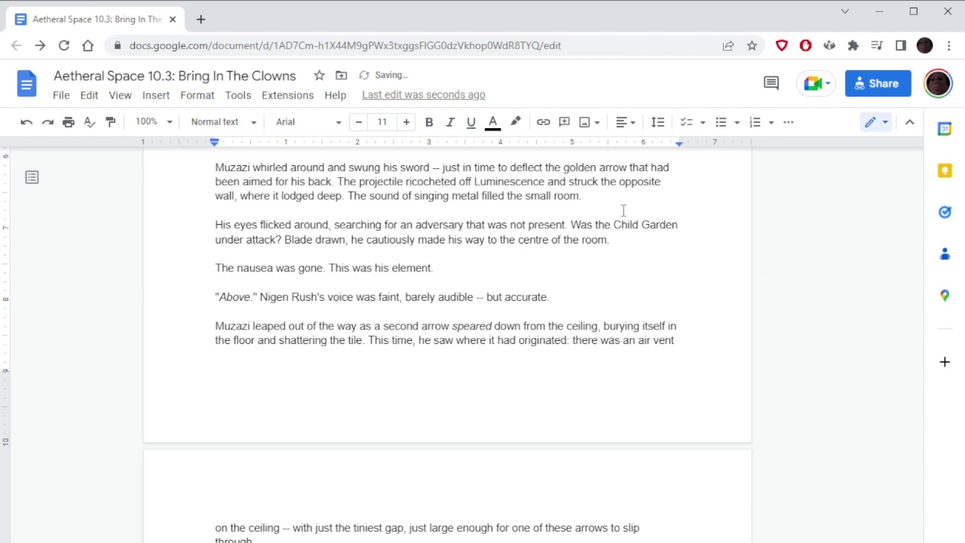
Change "traveled" to the British spelling "travelled" in the sentence about the arrows passing through the vents
{"action": "scroll", "coordinate": [681, 196], "scroll_direction": "down", "scroll_amount": 4}
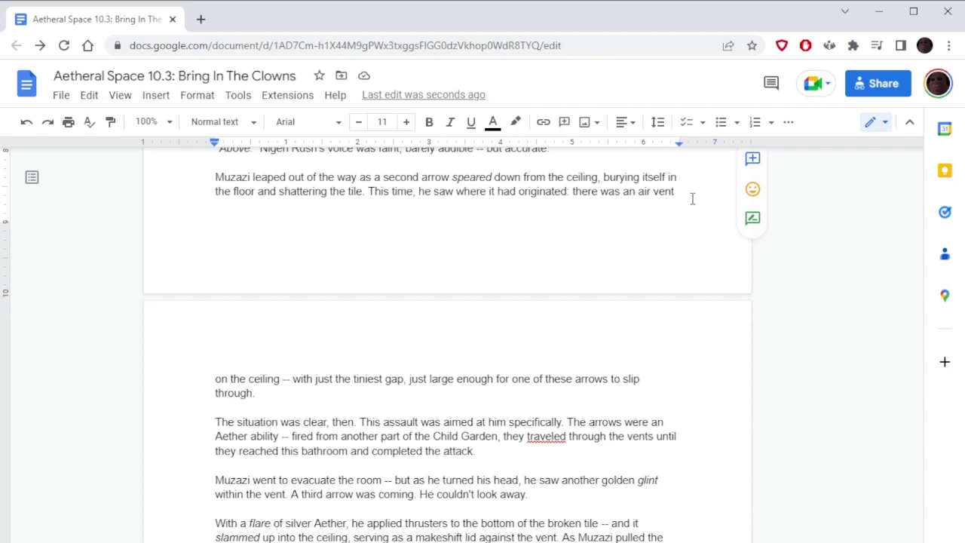
{"action": "scroll", "coordinate": [693, 198], "scroll_direction": "down", "scroll_amount": 3}
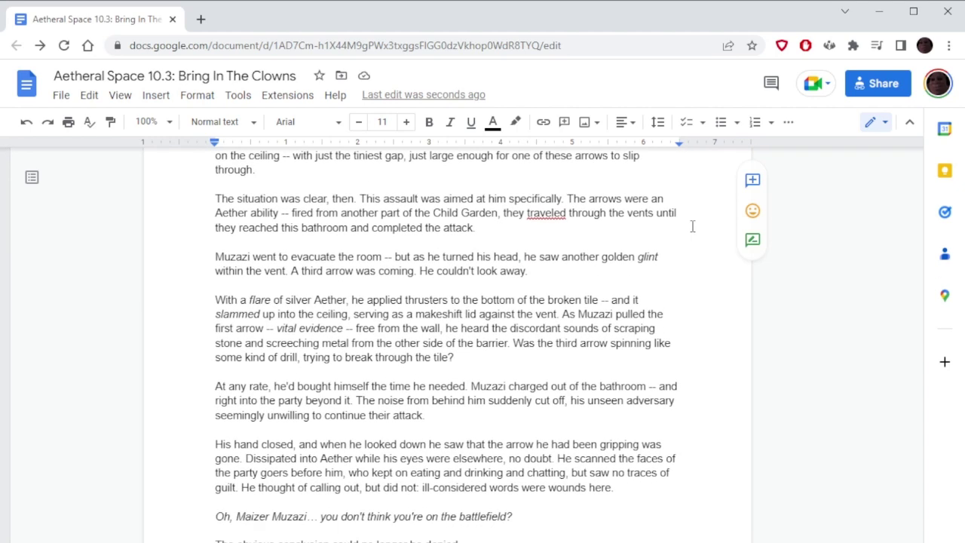
{"action": "left_click", "coordinate": [546, 213]}
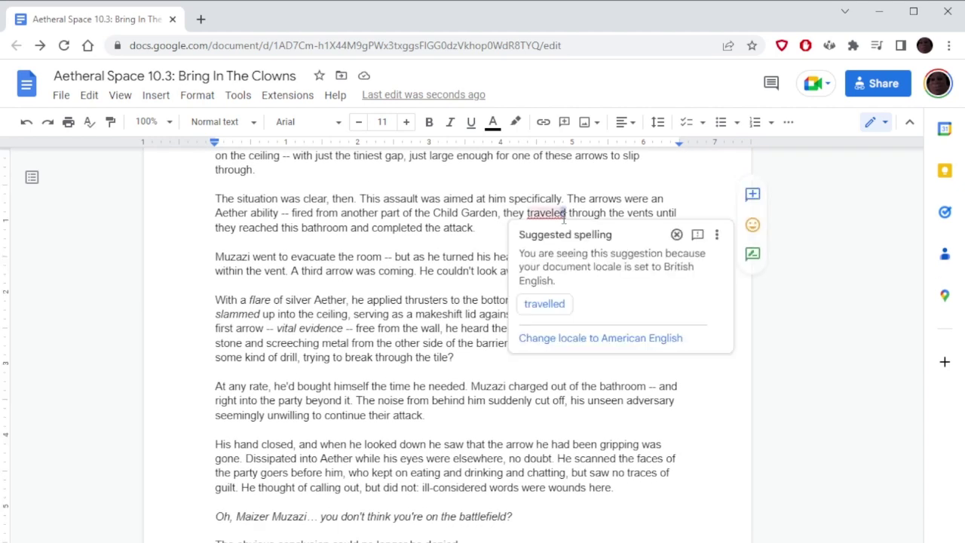
{"action": "left_click", "coordinate": [543, 303]}
{"action": "left_click", "coordinate": [566, 176]}
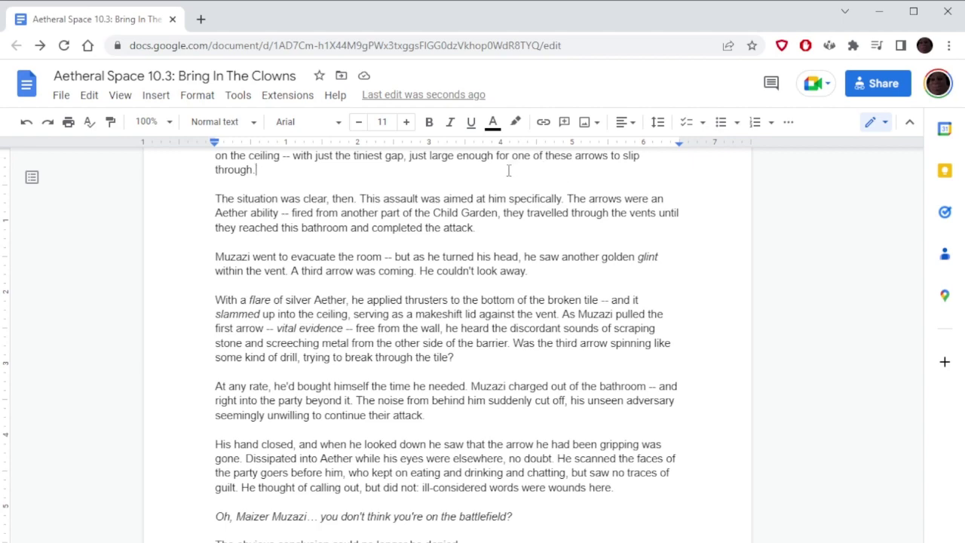
Proofread the closing paragraphs of the chapter, from the third arrow through to the final line
{"action": "scroll", "coordinate": [638, 214], "scroll_direction": "down", "scroll_amount": 1}
{"action": "scroll", "coordinate": [638, 214], "scroll_direction": "down", "scroll_amount": 1}
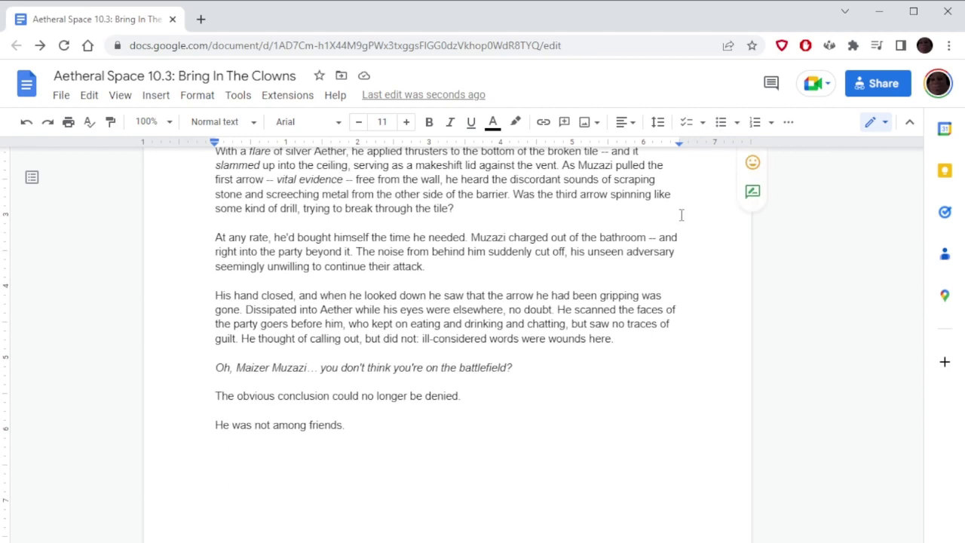
{"action": "scroll", "coordinate": [681, 213], "scroll_direction": "up", "scroll_amount": 1}
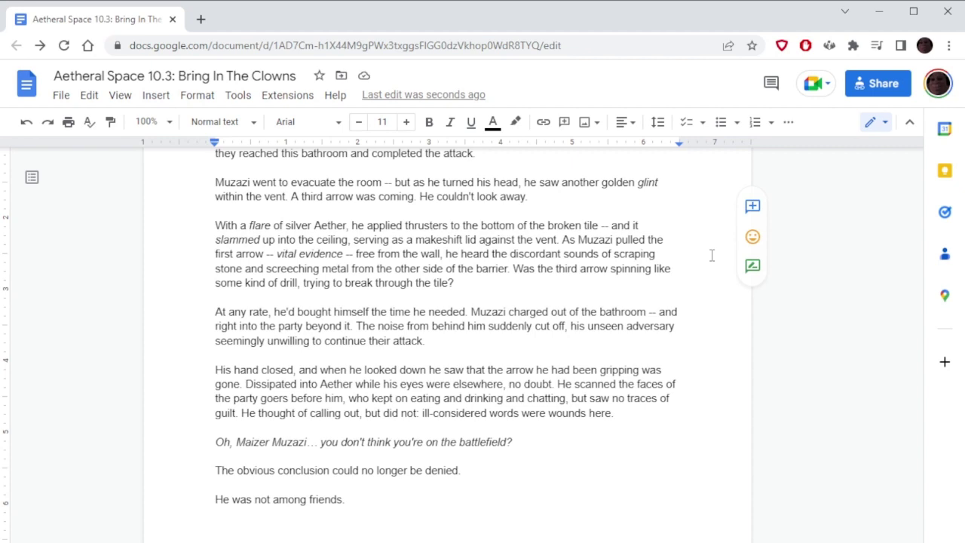
{"action": "scroll", "coordinate": [712, 255], "scroll_direction": "down", "scroll_amount": 1}
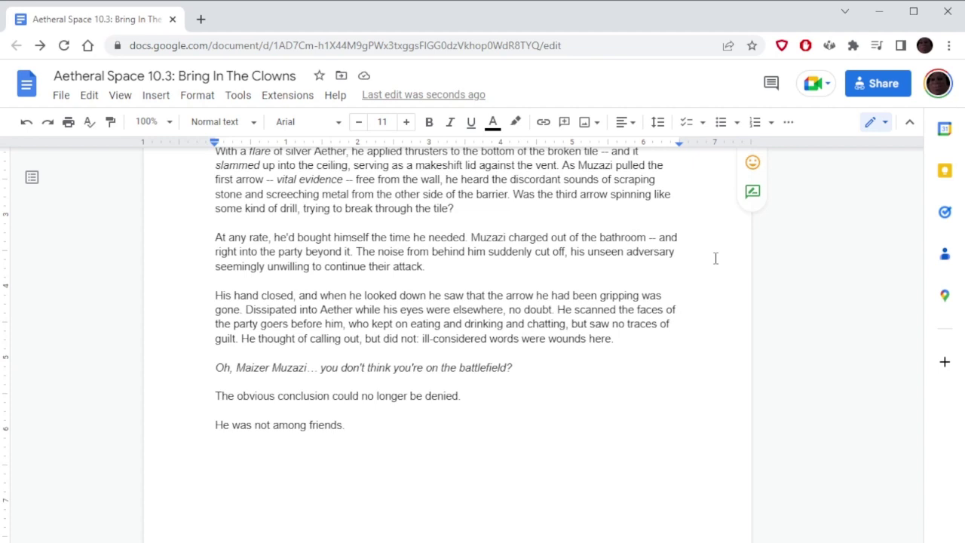
{"action": "scroll", "coordinate": [714, 259], "scroll_direction": "down", "scroll_amount": 1}
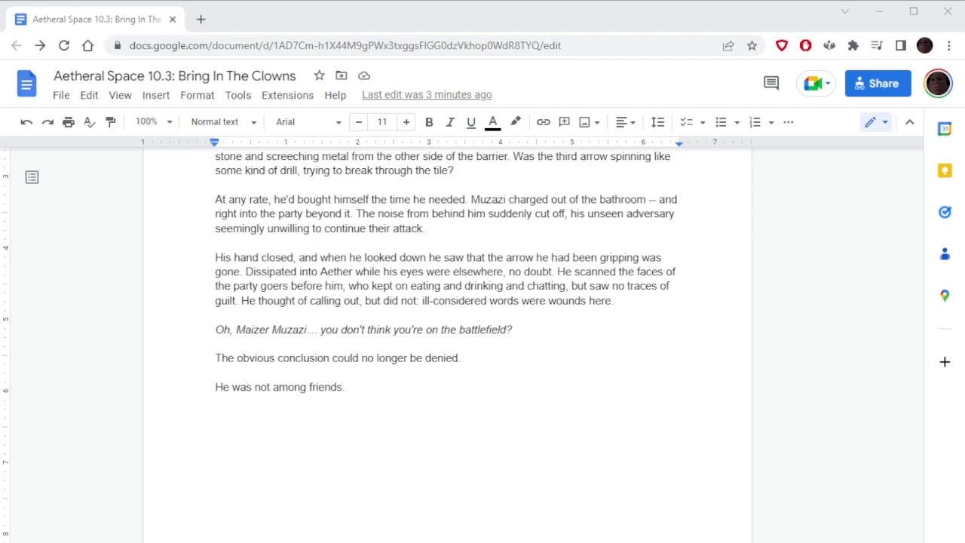
Return to the Kingmakers briefing early in the chapter and change "realized" to "realised" in the paragraph about Baltay's eyes drifting to Muzazi
{"action": "key", "text": "alt+Tab"}
{"action": "left_click_drag", "start_coordinate": [916, 520], "coordinate": [862, 294]}
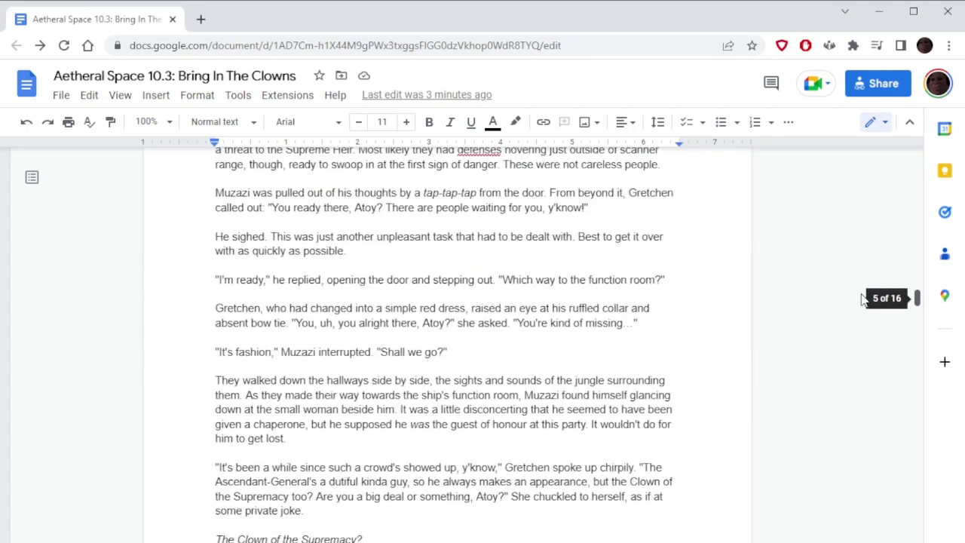
{"action": "scroll", "coordinate": [670, 385], "scroll_direction": "up", "scroll_amount": 15}
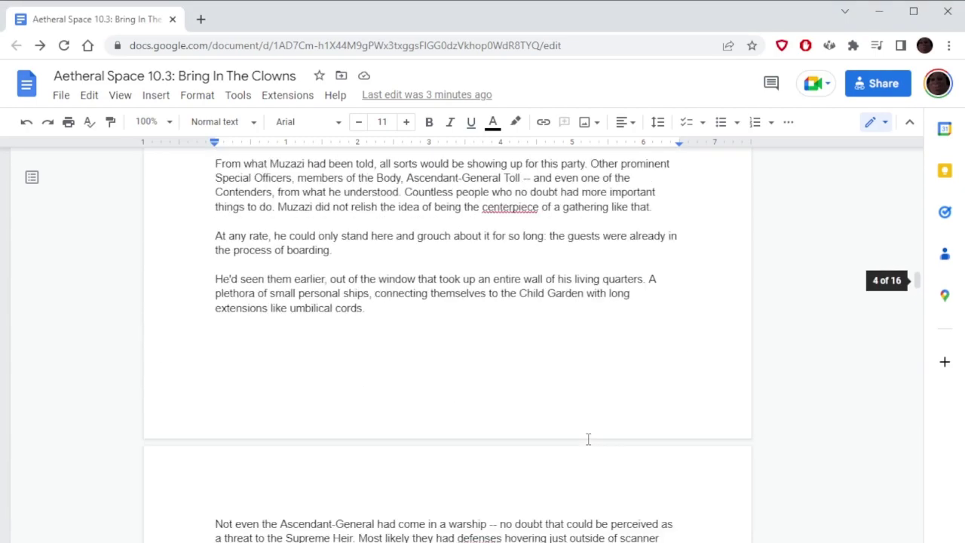
{"action": "scroll", "coordinate": [582, 444], "scroll_direction": "up", "scroll_amount": 5}
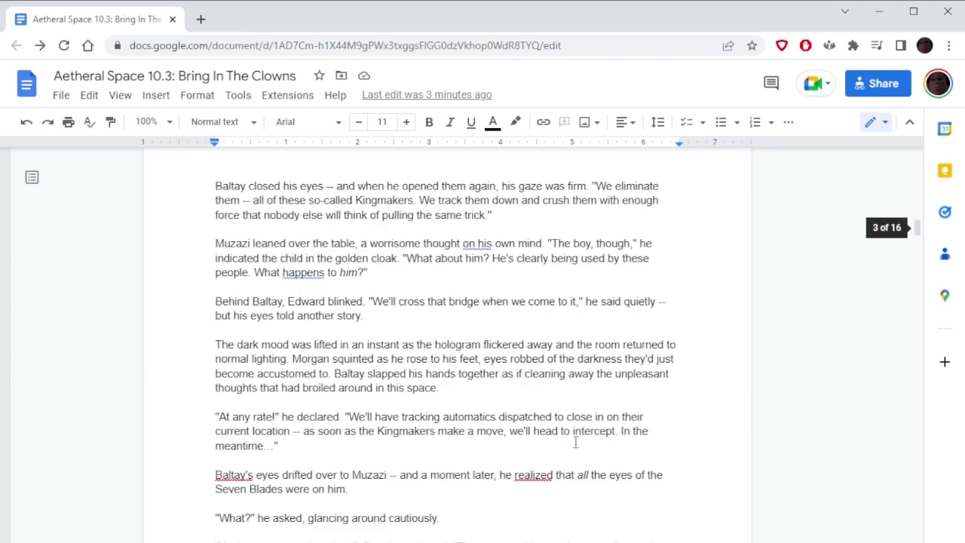
{"action": "scroll", "coordinate": [576, 443], "scroll_direction": "down", "scroll_amount": 2}
{"action": "left_click", "coordinate": [532, 326]}
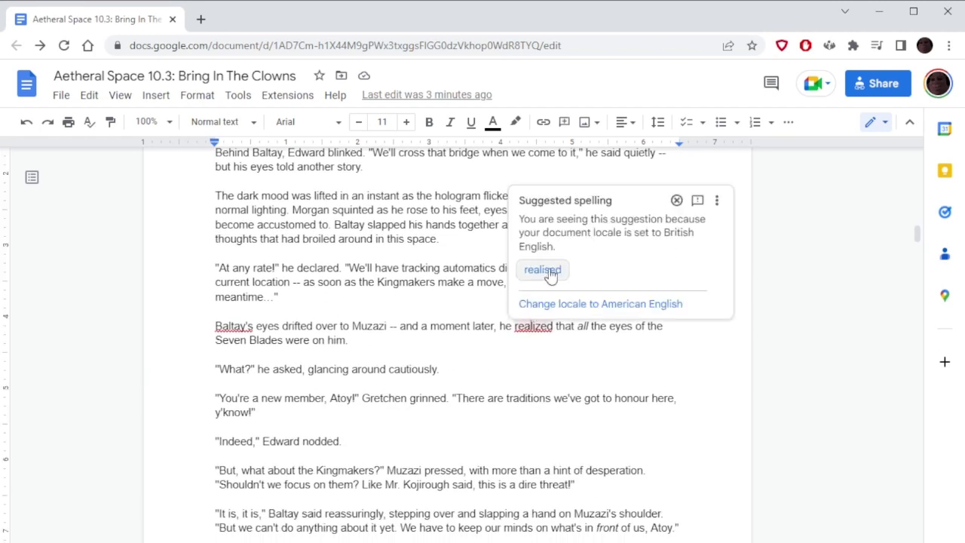
{"action": "left_click", "coordinate": [543, 270]}
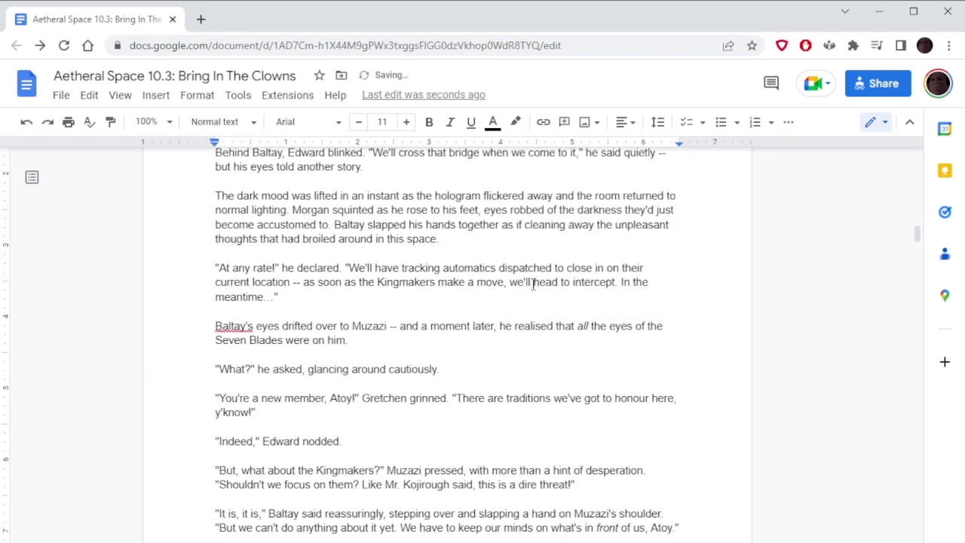
{"action": "left_click", "coordinate": [280, 255]}
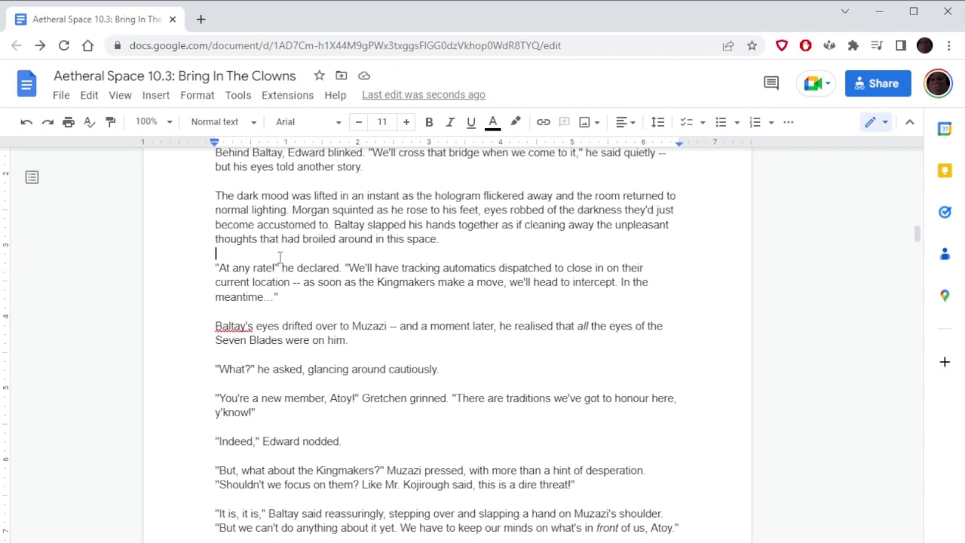
Change "centerpiece" to the British spelling "centrepiece" in the paragraph about the party guests
{"action": "key", "text": "ctrl+End"}
{"action": "scroll", "coordinate": [279, 258], "scroll_direction": "down", "scroll_amount": 13}
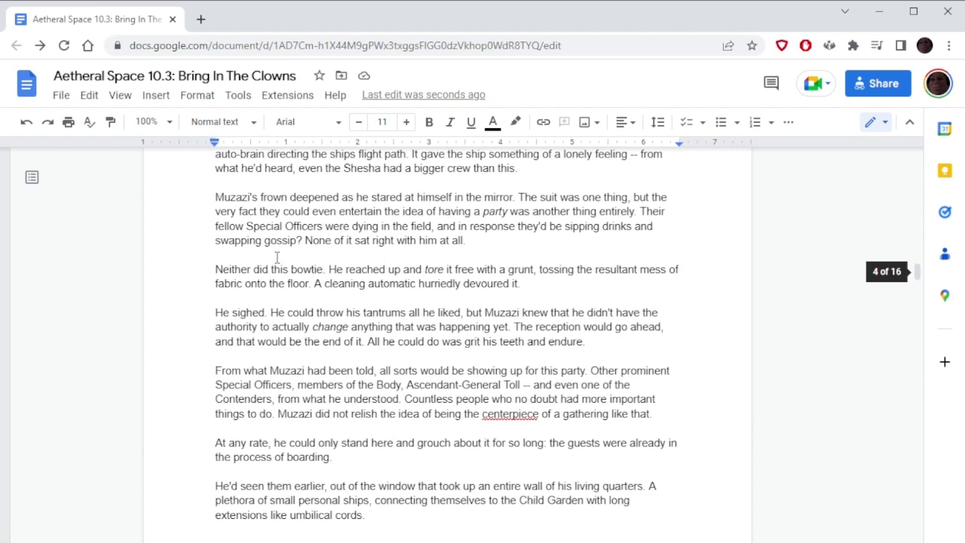
{"action": "left_click", "coordinate": [501, 191]}
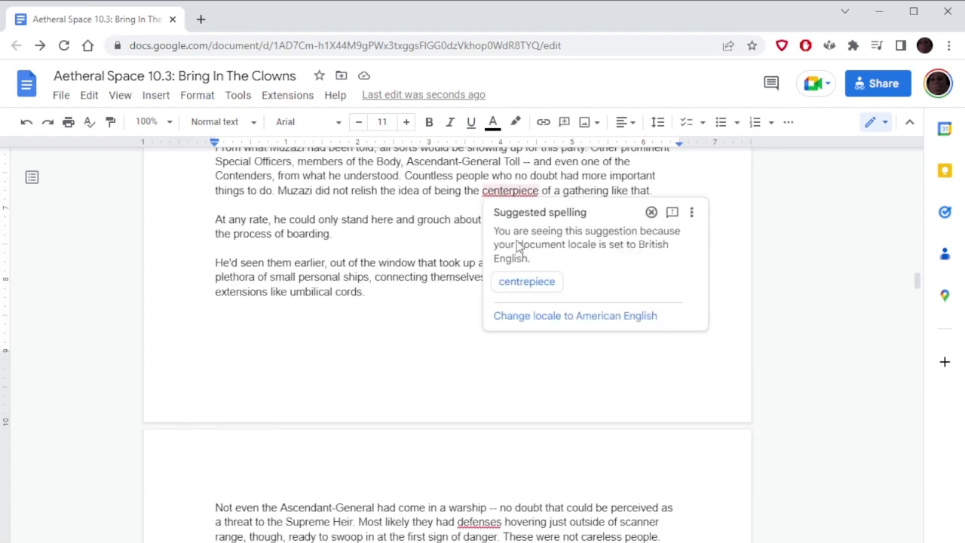
{"action": "left_click", "coordinate": [528, 288]}
{"action": "left_click", "coordinate": [509, 220]}
Scan the party and bathroom scenes for remaining flagged spellings
{"action": "scroll", "coordinate": [498, 209], "scroll_direction": "down", "scroll_amount": 7}
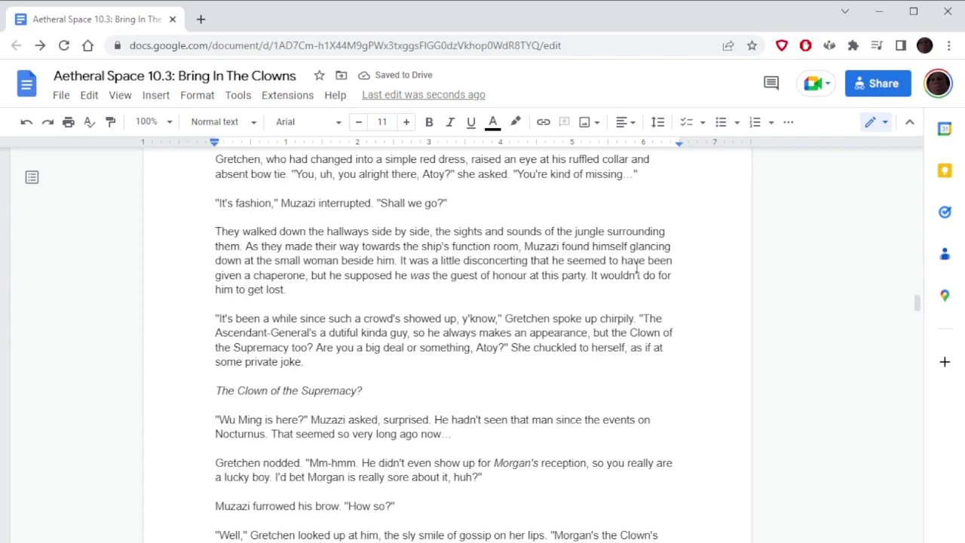
{"action": "scroll", "coordinate": [626, 277], "scroll_direction": "down", "scroll_amount": 4}
{"action": "scroll", "coordinate": [915, 350], "scroll_direction": "down", "scroll_amount": 15}
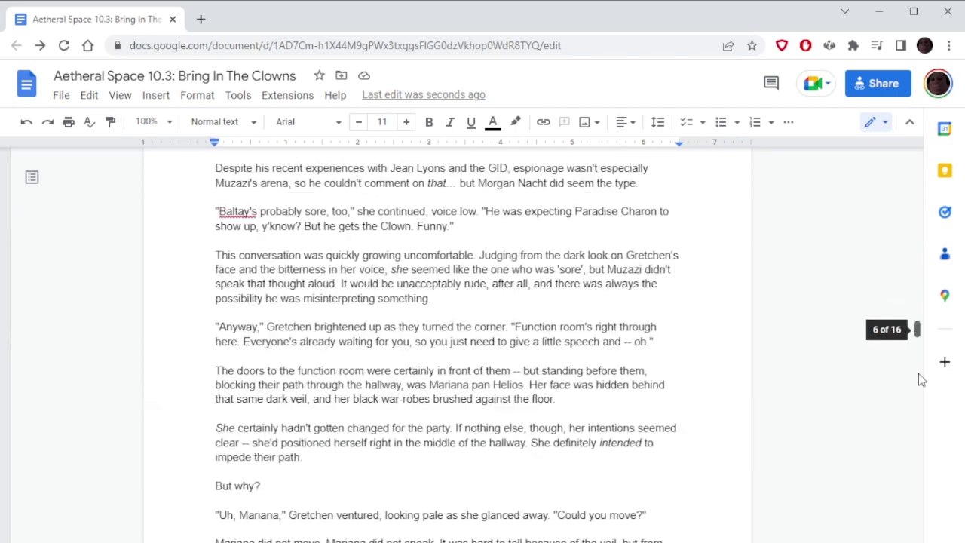
{"action": "scroll", "coordinate": [647, 532], "scroll_direction": "down", "scroll_amount": 10}
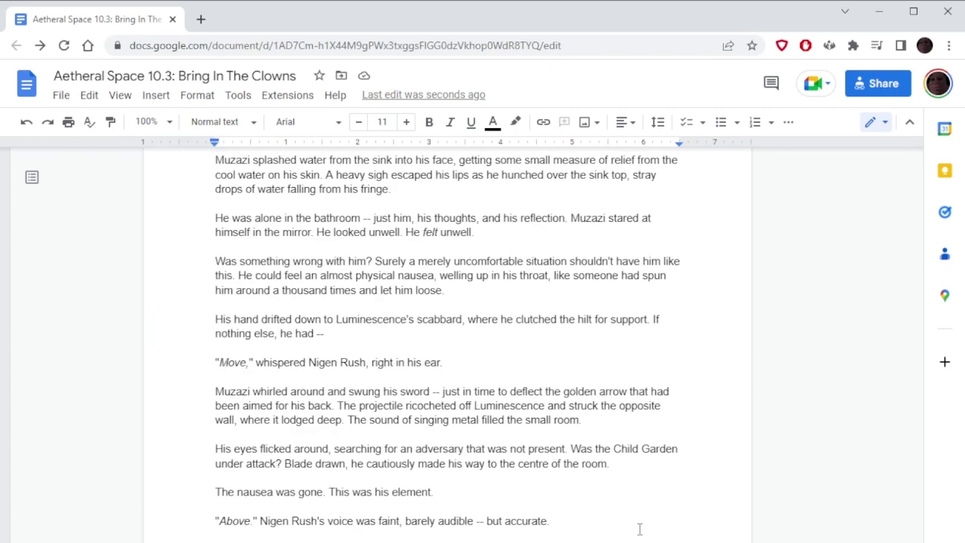